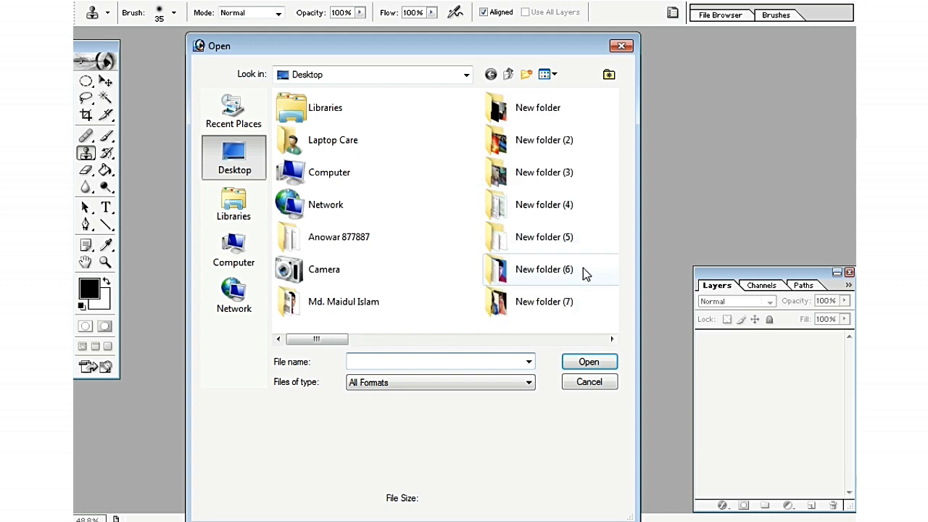
Step: Open the desktop images rrrr and tttt together and place their windows side by side
{"action": "scroll", "coordinate": [581, 272], "scroll_direction": "down", "scroll_amount": 5}
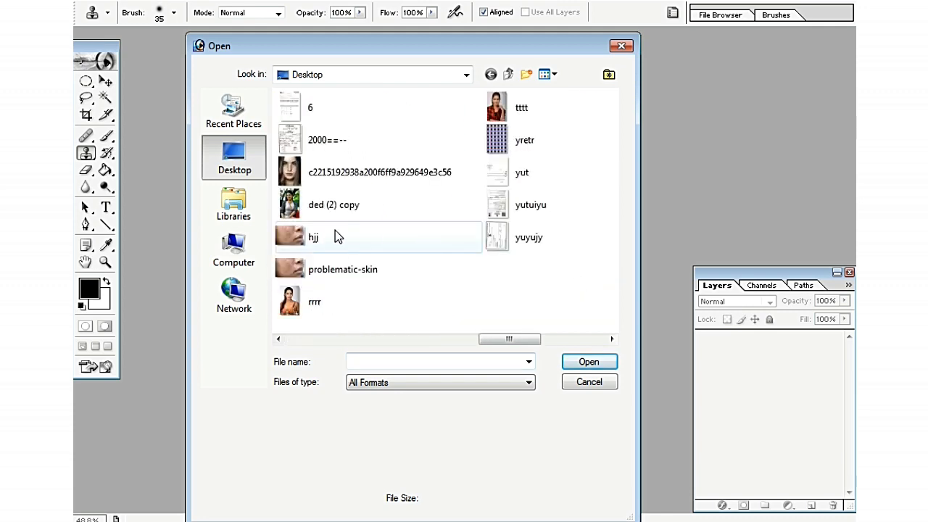
{"action": "left_click", "coordinate": [321, 305]}
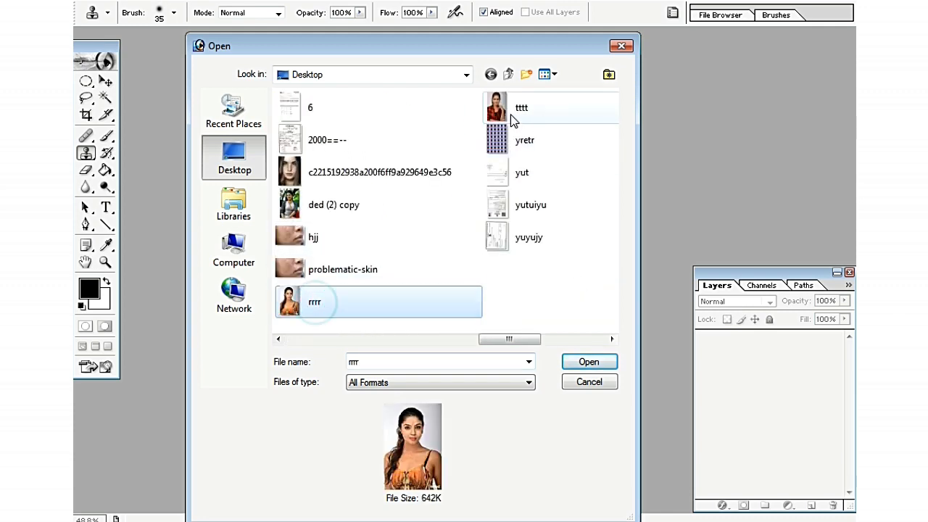
{"action": "left_click", "coordinate": [497, 105], "text": "ctrl"}
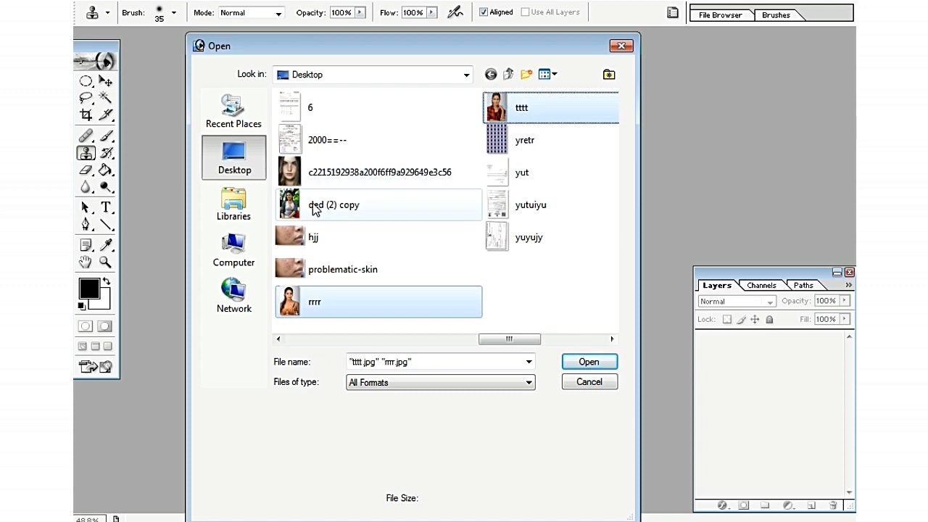
{"action": "left_click", "coordinate": [589, 362]}
{"action": "left_click_drag", "start_coordinate": [306, 58], "coordinate": [555, 46]}
Step: Examine the skin on the face, neck and chest in tttt.jpg at 200% magnification
{"action": "left_click", "coordinate": [527, 242], "text": "ctrl"}
{"action": "left_click", "coordinate": [543, 236], "text": "ctrl"}
{"action": "left_click", "coordinate": [535, 195], "text": "ctrl"}
{"action": "left_click", "coordinate": [535, 196], "text": "ctrl"}
{"action": "scroll", "coordinate": [535, 195], "scroll_direction": "down", "scroll_amount": 5}
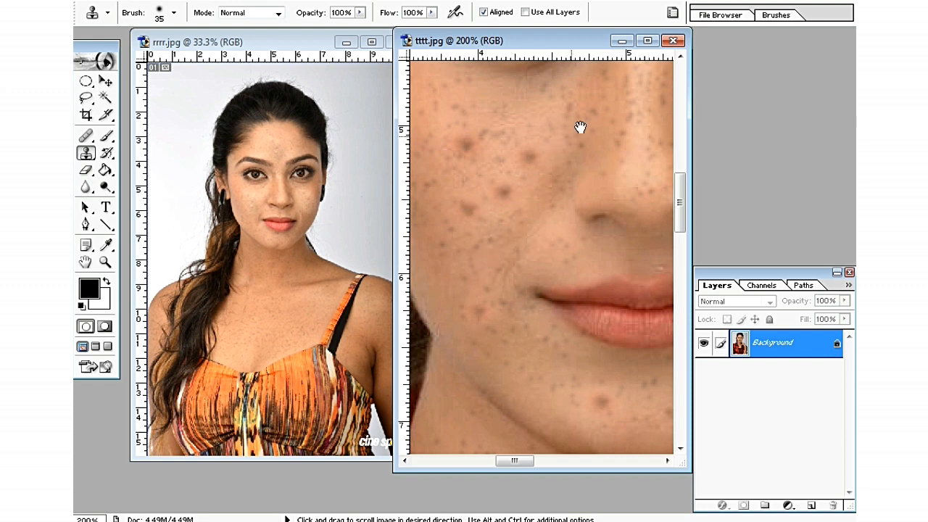
{"action": "scroll", "coordinate": [580, 128], "scroll_direction": "up", "scroll_amount": 8}
{"action": "scroll", "coordinate": [557, 171], "scroll_direction": "up", "scroll_amount": 3}
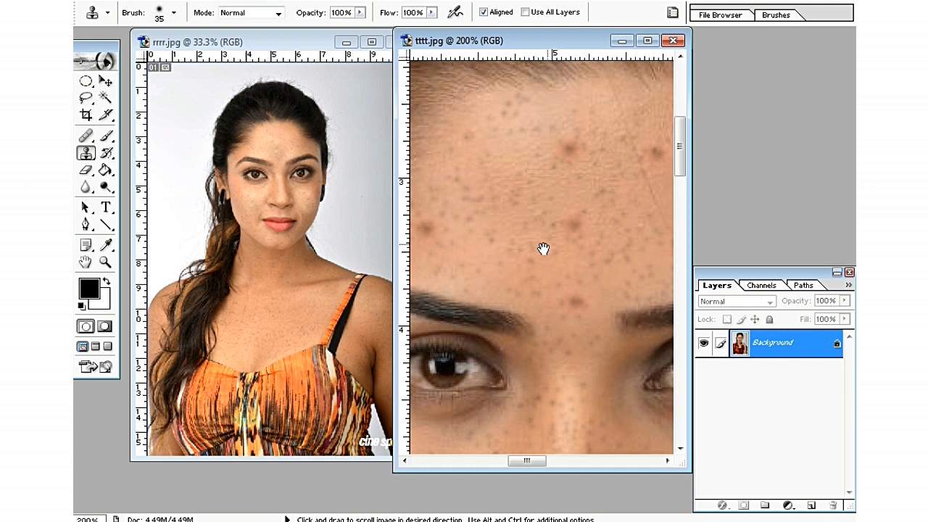
{"action": "scroll", "coordinate": [535, 190], "scroll_direction": "down", "scroll_amount": 12}
{"action": "scroll", "coordinate": [559, 251], "scroll_direction": "down", "scroll_amount": 13}
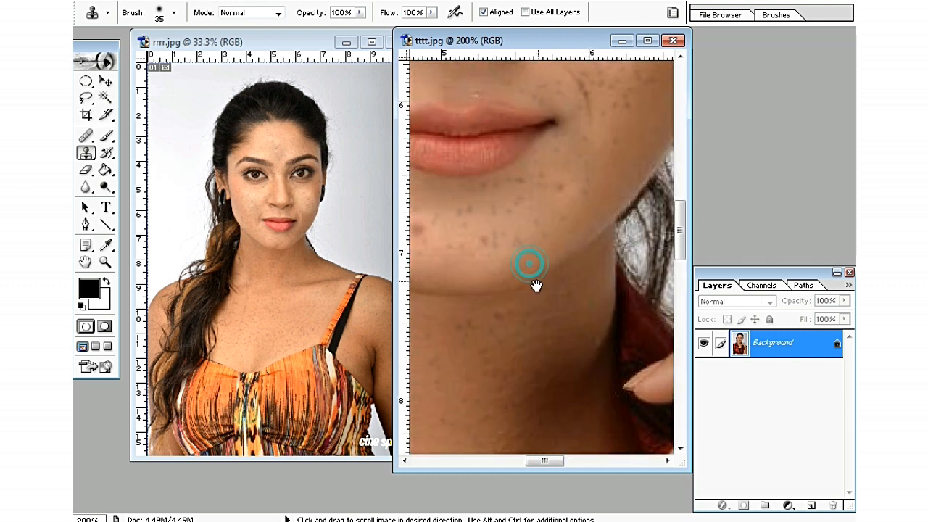
{"action": "scroll", "coordinate": [575, 319], "scroll_direction": "left", "scroll_amount": 7}
{"action": "left_click_drag", "start_coordinate": [575, 319], "coordinate": [552, 186]}
{"action": "left_click_drag", "start_coordinate": [589, 371], "coordinate": [537, 276]}
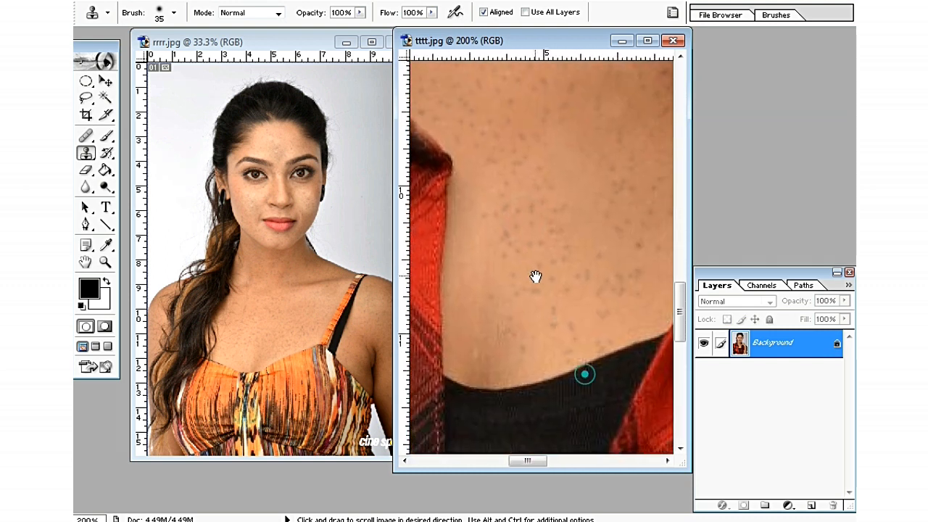
{"action": "scroll", "coordinate": [529, 290], "scroll_direction": "up", "scroll_amount": 12}
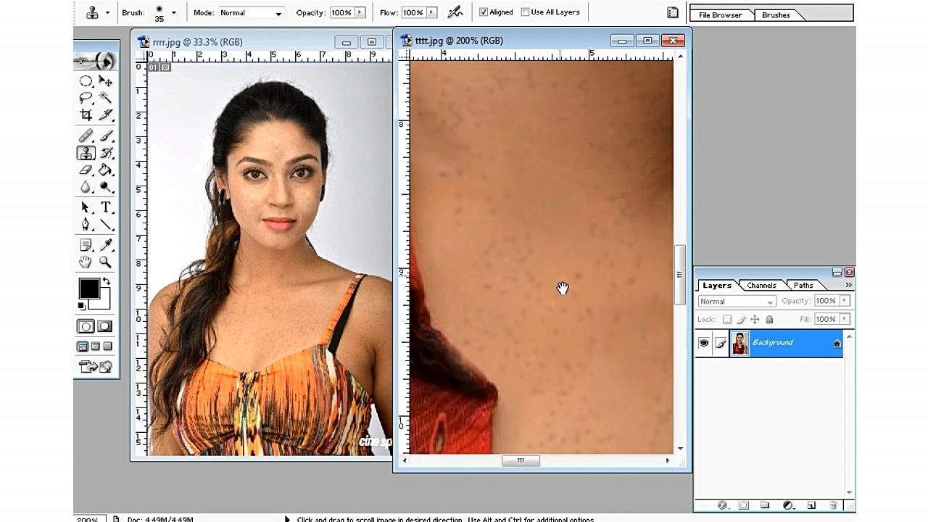
{"action": "scroll", "coordinate": [565, 196], "scroll_direction": "left", "scroll_amount": 2}
{"action": "scroll", "coordinate": [566, 211], "scroll_direction": "up", "scroll_amount": 12}
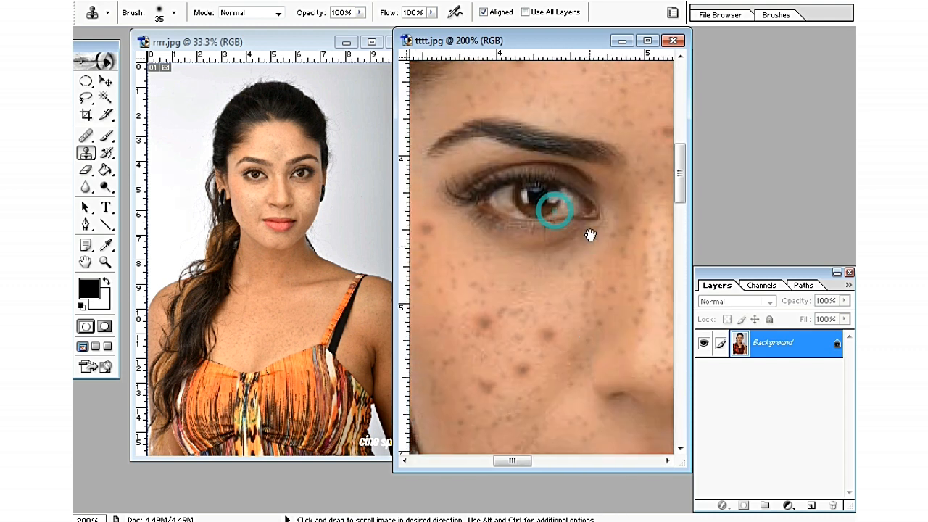
Step: Maximize rrrr.jpg and examine the skin on its face, neck and chest at up to 200% magnification
{"action": "double_click", "coordinate": [282, 39]}
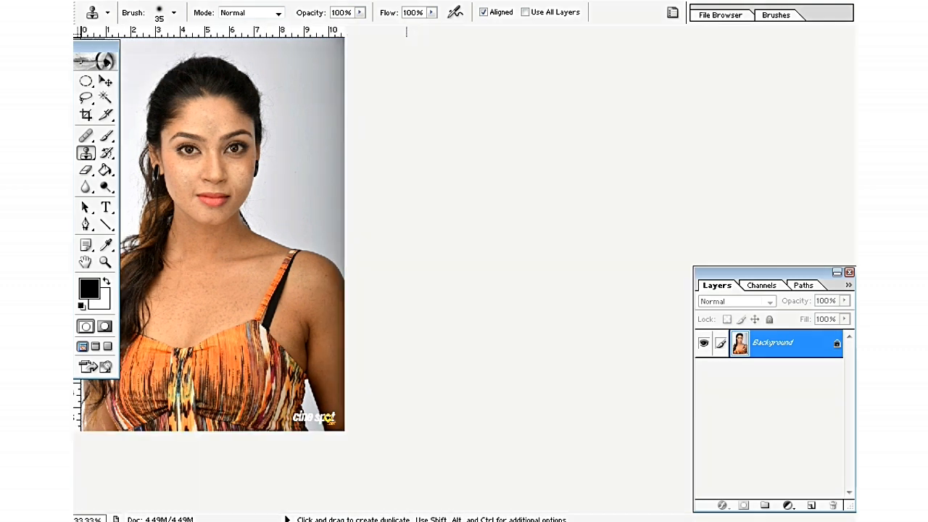
{"action": "key", "text": "space"}
{"action": "left_click", "coordinate": [461, 240], "text": "ctrl"}
{"action": "left_click", "coordinate": [461, 240], "text": "ctrl"}
{"action": "left_click", "coordinate": [459, 240], "text": "ctrl"}
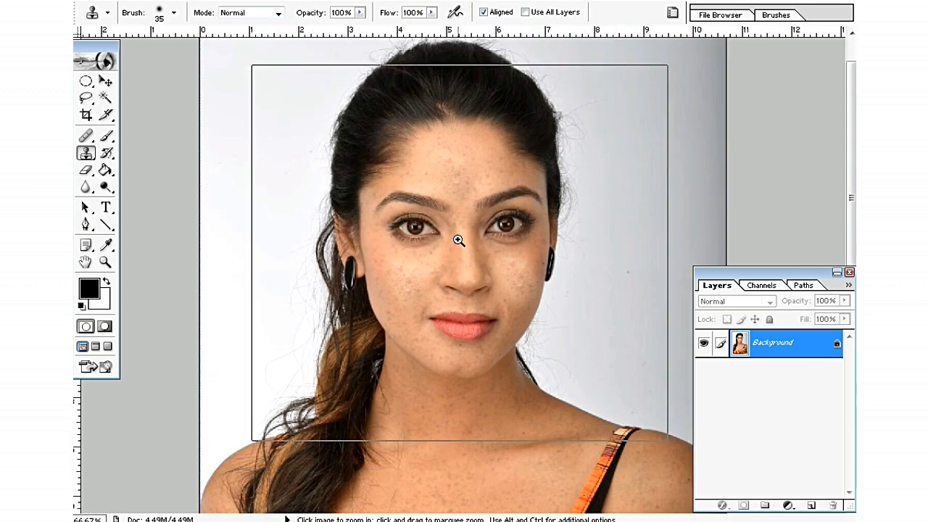
{"action": "left_click_drag", "start_coordinate": [454, 272], "coordinate": [457, 120]}
{"action": "left_click", "coordinate": [394, 209], "text": "ctrl"}
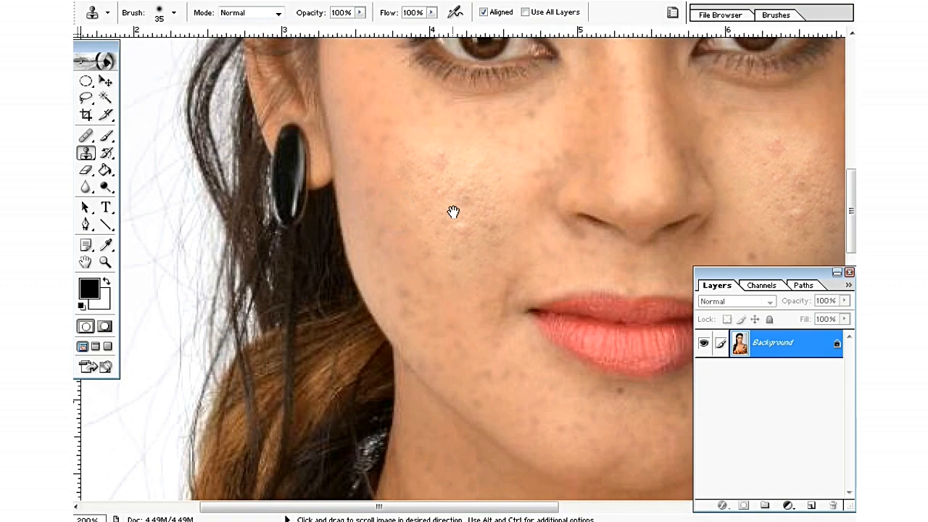
{"action": "left_click_drag", "start_coordinate": [510, 199], "coordinate": [471, 281]}
{"action": "left_click_drag", "start_coordinate": [570, 192], "coordinate": [509, 413]}
{"action": "left_click_drag", "start_coordinate": [564, 356], "coordinate": [565, 161]}
{"action": "left_click_drag", "start_coordinate": [636, 290], "coordinate": [614, 141]}
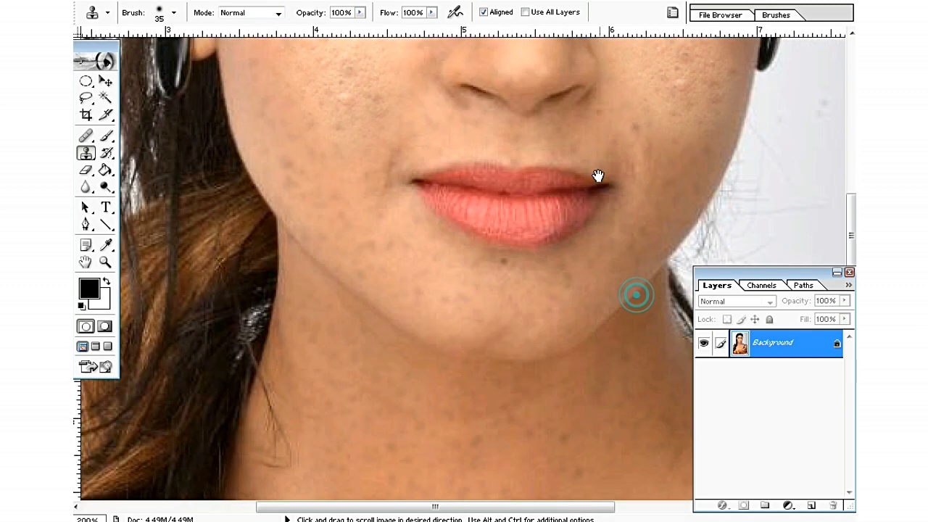
{"action": "left_click_drag", "start_coordinate": [567, 298], "coordinate": [605, 146]}
{"action": "left_click_drag", "start_coordinate": [544, 309], "coordinate": [541, 222]}
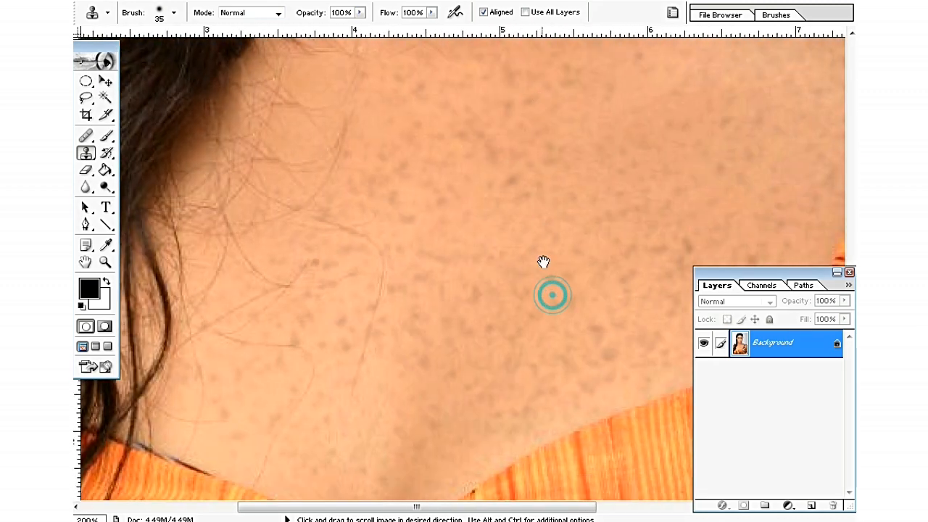
{"action": "left_click_drag", "start_coordinate": [557, 277], "coordinate": [589, 199]}
{"action": "left_click_drag", "start_coordinate": [545, 155], "coordinate": [551, 360]}
{"action": "left_click", "coordinate": [541, 185], "text": "alt"}
{"action": "left_click_drag", "start_coordinate": [516, 165], "coordinate": [541, 312]}
{"action": "left_click_drag", "start_coordinate": [506, 149], "coordinate": [499, 230]}
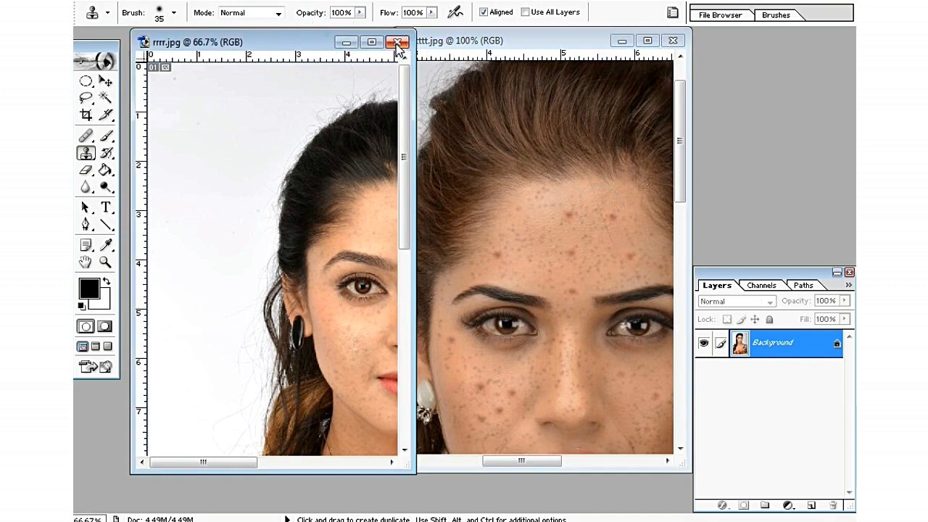
Step: Close rrrr.jpg and maximize the tttt.jpg image for editing
{"action": "left_click", "coordinate": [399, 43]}
{"action": "double_click", "coordinate": [572, 37]}
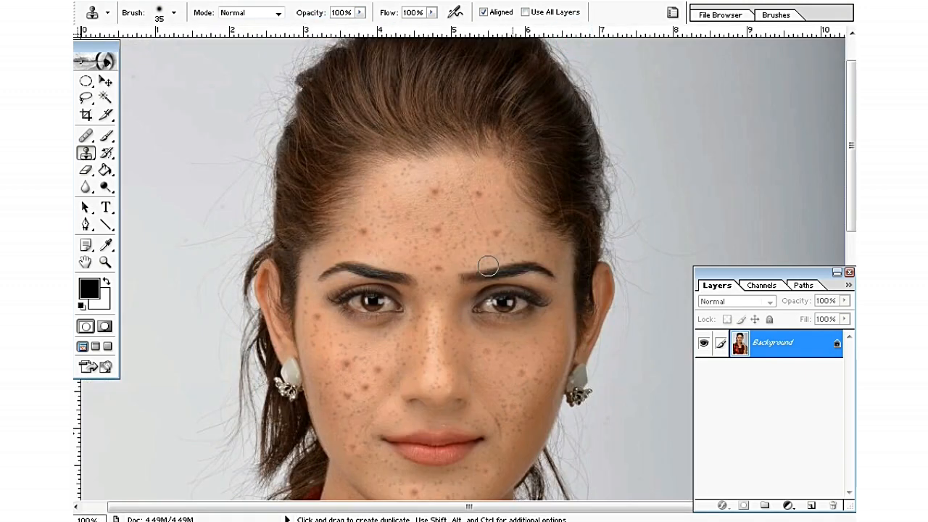
{"action": "scroll", "coordinate": [488, 266], "scroll_direction": "down", "scroll_amount": 5}
{"action": "scroll", "coordinate": [486, 186], "scroll_direction": "up", "scroll_amount": 1}
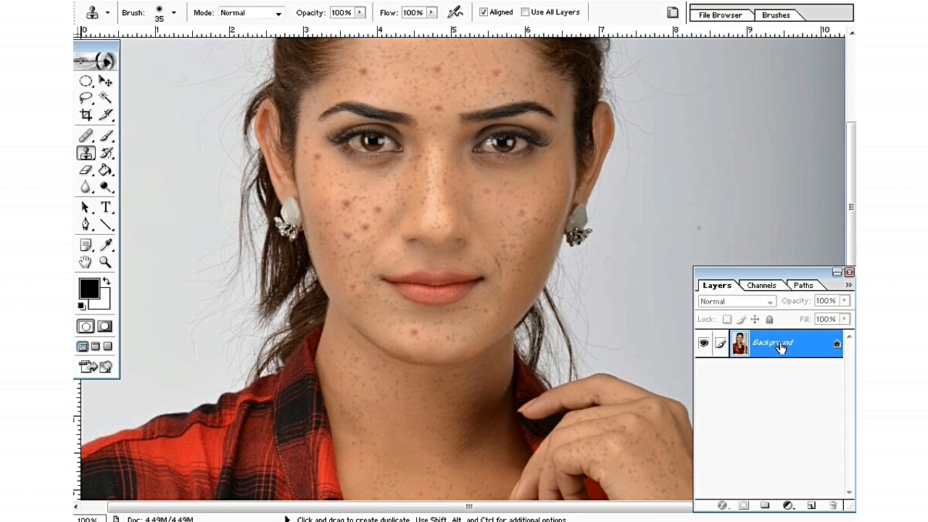
Step: Convert the Background into a regular layer named Layer 0 and duplicate it as a layer named 1
{"action": "double_click", "coordinate": [839, 350]}
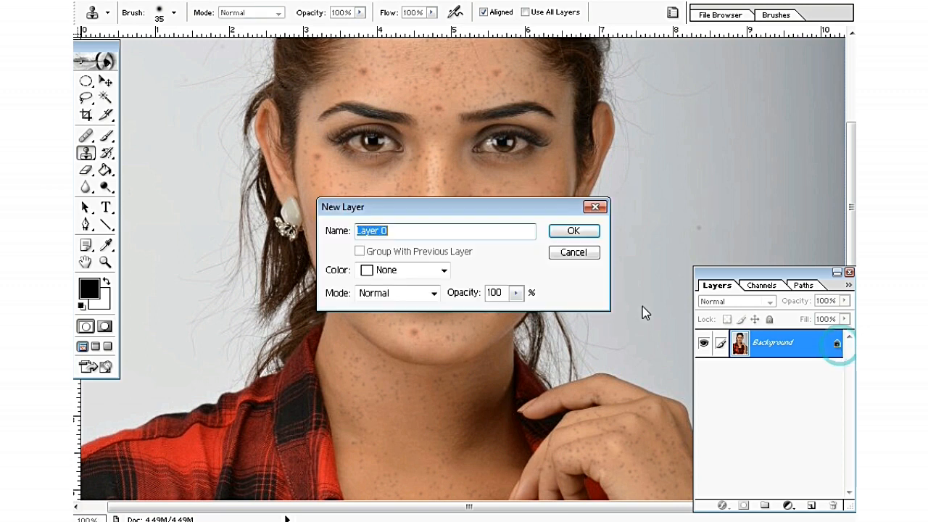
{"action": "left_click", "coordinate": [573, 231]}
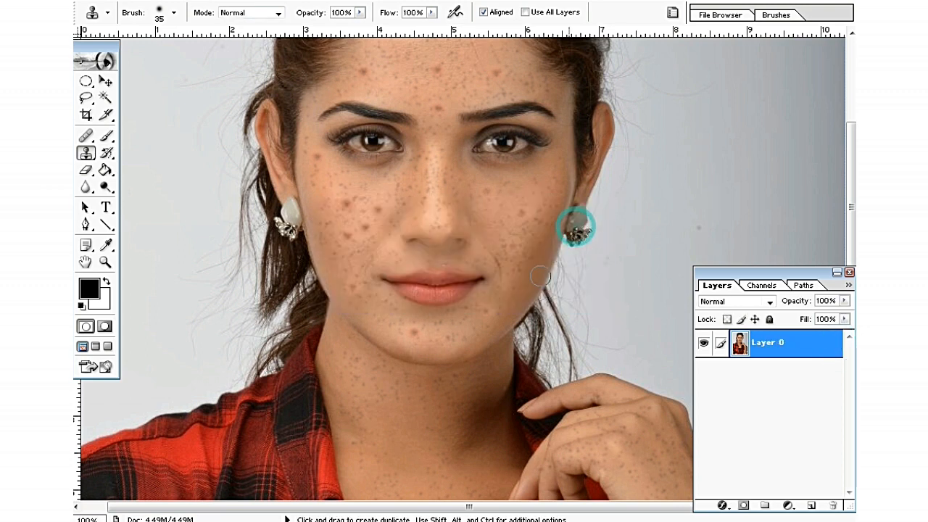
{"action": "right_click", "coordinate": [785, 345]}
{"action": "left_click", "coordinate": [744, 191]}
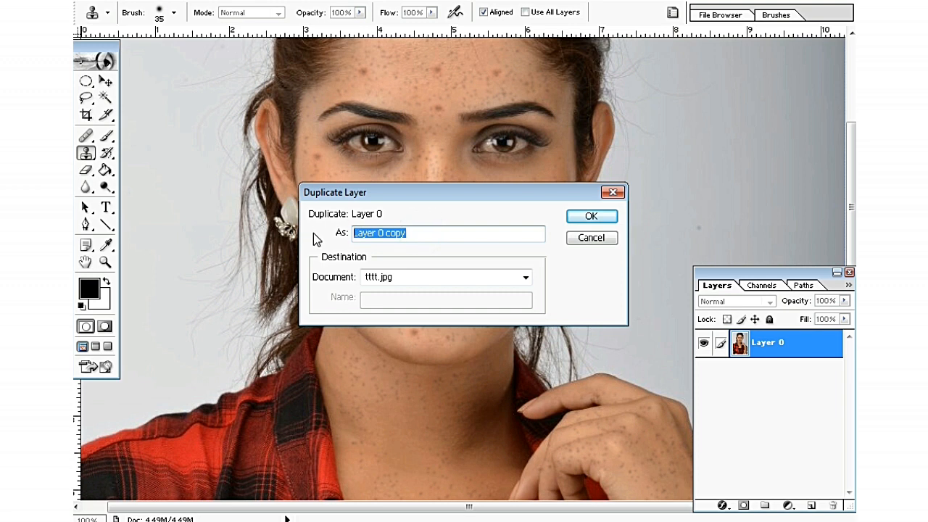
{"action": "key", "text": "Left"}
{"action": "key", "text": "Delete"}
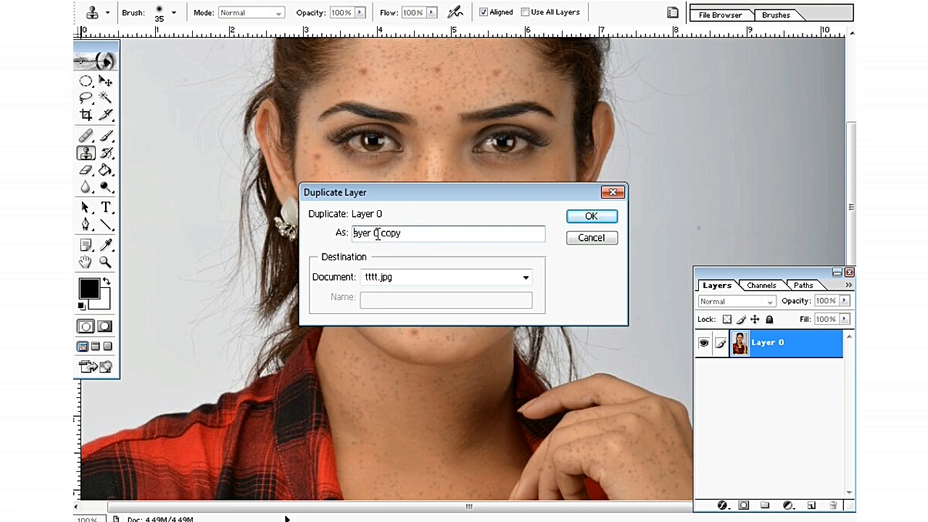
{"action": "left_click_drag", "start_coordinate": [412, 233], "coordinate": [293, 232]}
{"action": "type", "text": "1"}
{"action": "left_click", "coordinate": [592, 216]}
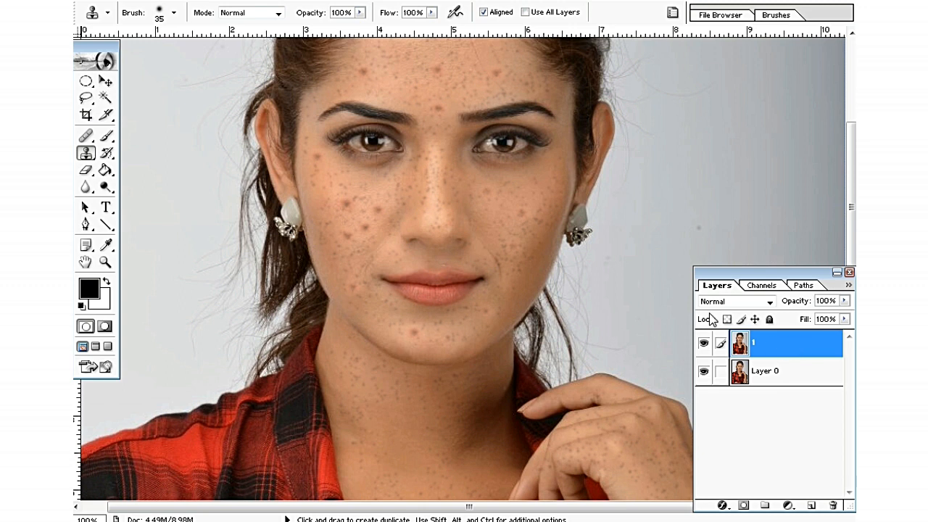
Step: Brighten layer 1 with an RGB Curves adjustment, raising the midpoint to input 120 and output 141
{"action": "scroll", "coordinate": [480, 210], "scroll_direction": "up", "scroll_amount": 1}
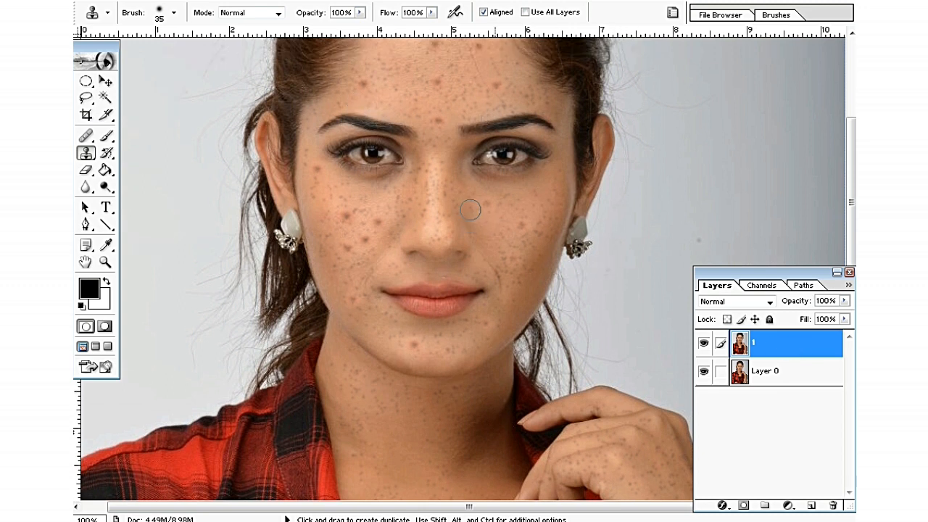
{"action": "key", "text": "ctrl+m"}
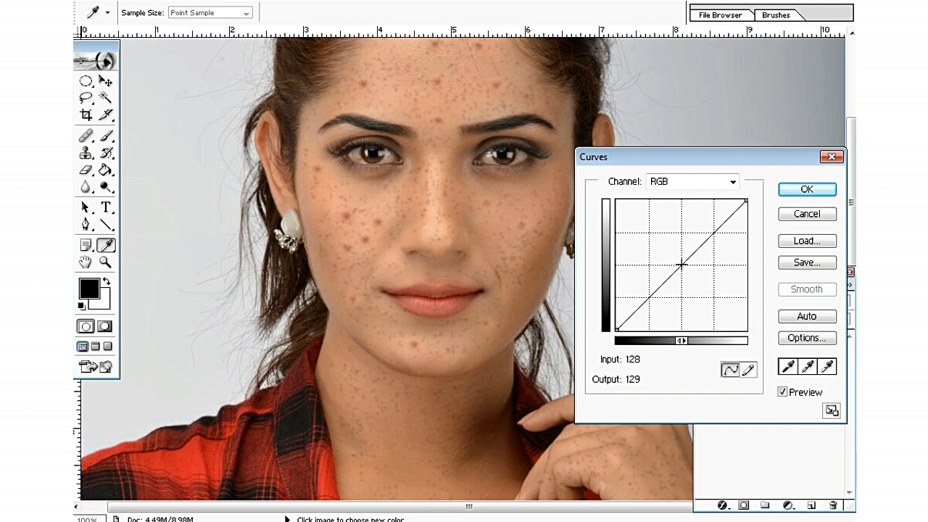
{"action": "left_click_drag", "start_coordinate": [681, 265], "coordinate": [677, 258]}
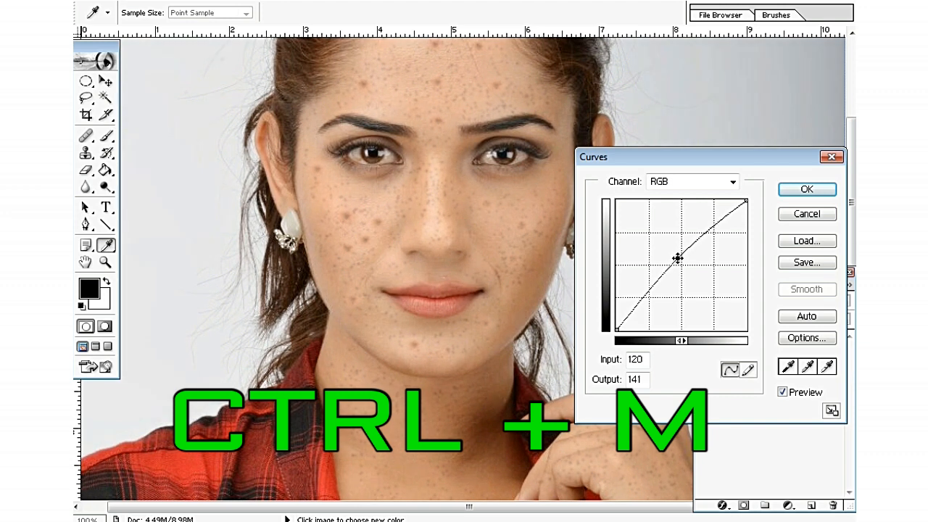
{"action": "left_click", "coordinate": [806, 189]}
{"action": "key", "text": "s"}
{"action": "scroll", "coordinate": [269, 103], "scroll_direction": "up", "scroll_amount": 3}
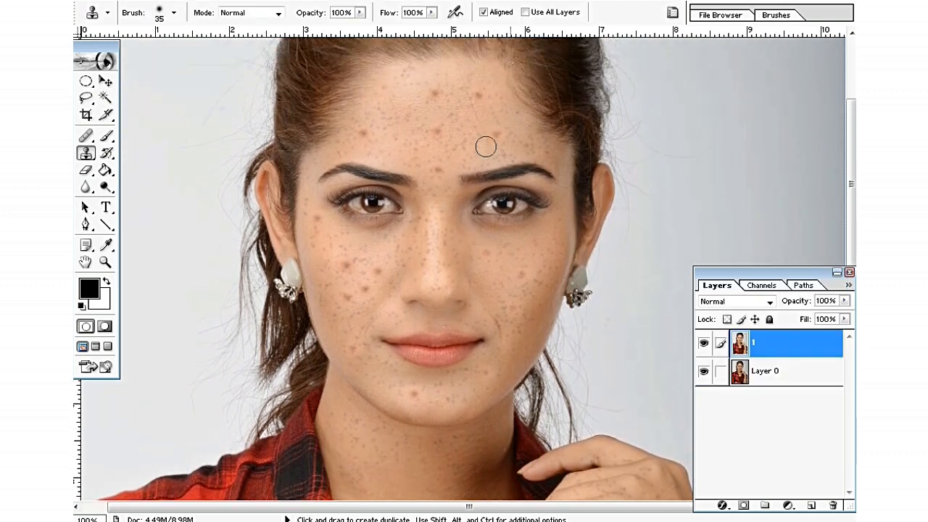
Step: Blur layer 1 with a Gaussian Blur at a radius of 10.5 pixels
{"action": "left_click", "coordinate": [259, 2]}
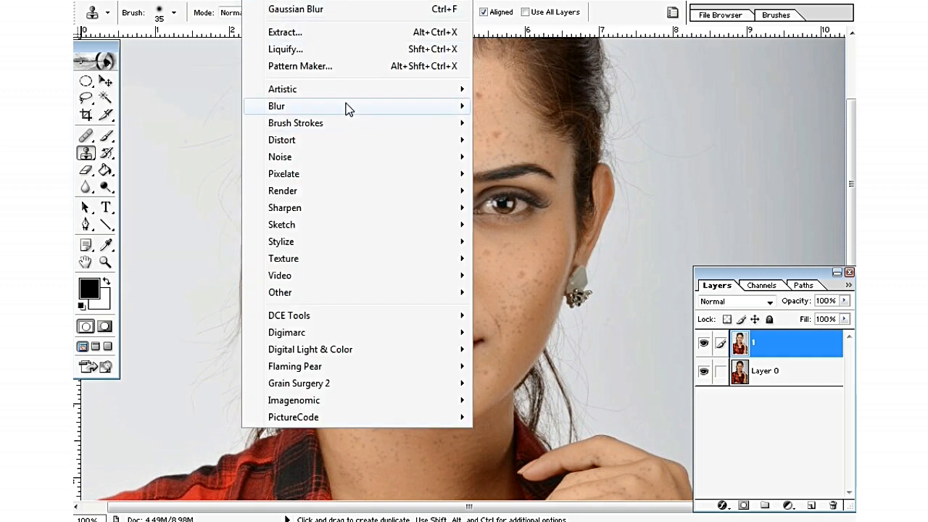
{"action": "mouse_move", "coordinate": [310, 108]}
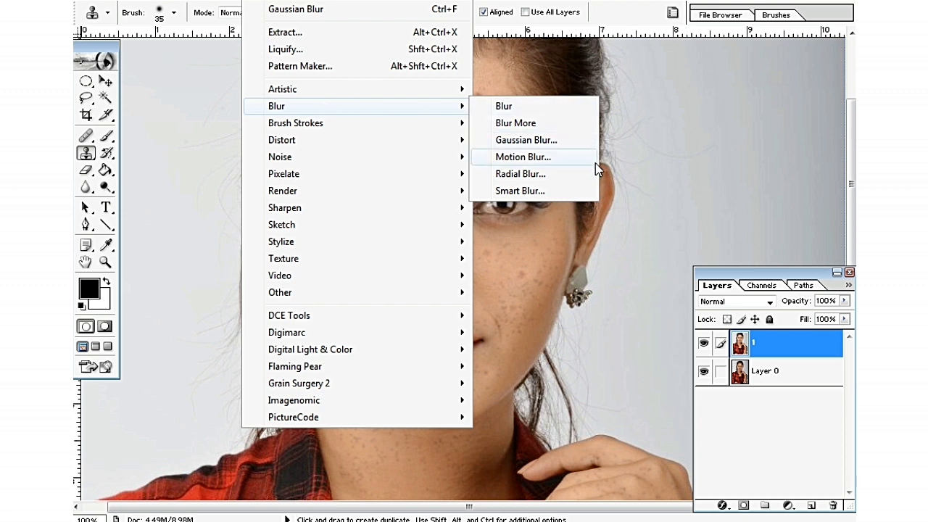
{"action": "left_click", "coordinate": [524, 140]}
{"action": "left_click_drag", "start_coordinate": [628, 368], "coordinate": [583, 371]}
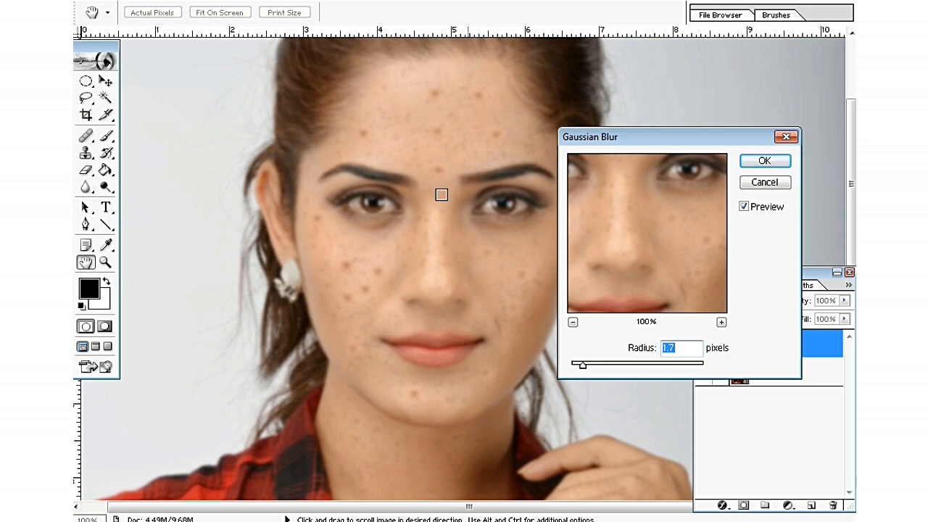
{"action": "left_click_drag", "start_coordinate": [636, 234], "coordinate": [667, 284]}
{"action": "left_click_drag", "start_coordinate": [583, 365], "coordinate": [615, 365]}
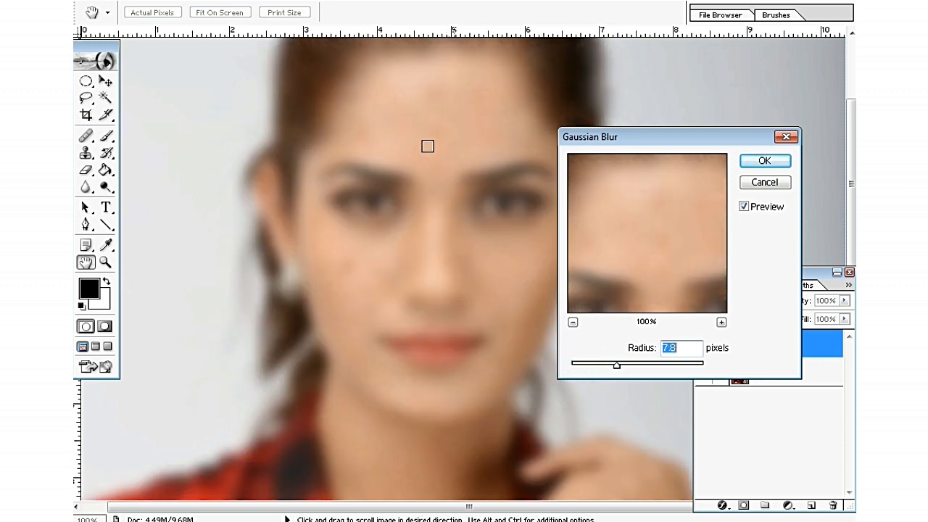
{"action": "left_click_drag", "start_coordinate": [655, 257], "coordinate": [653, 237]}
{"action": "left_click_drag", "start_coordinate": [617, 365], "coordinate": [624, 369]}
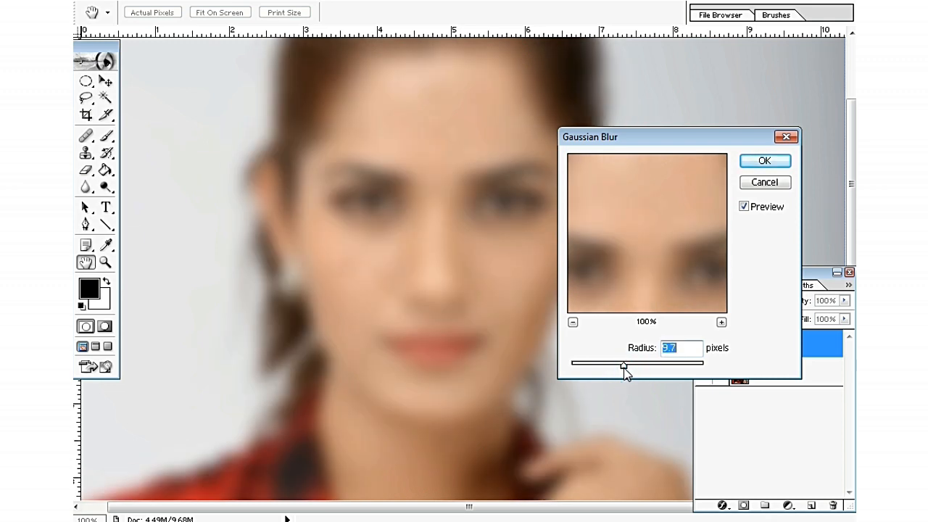
{"action": "left_click_drag", "start_coordinate": [654, 210], "coordinate": [658, 269]}
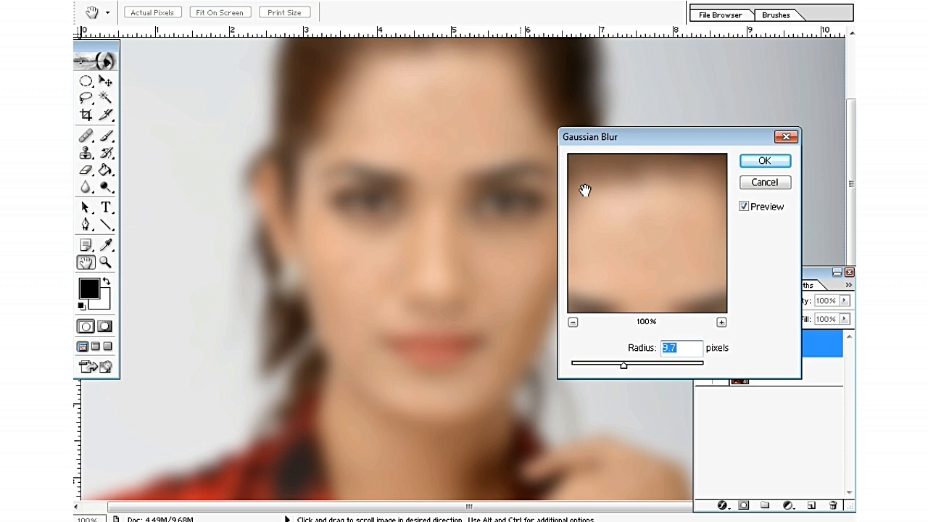
{"action": "left_click_drag", "start_coordinate": [625, 368], "coordinate": [628, 374]}
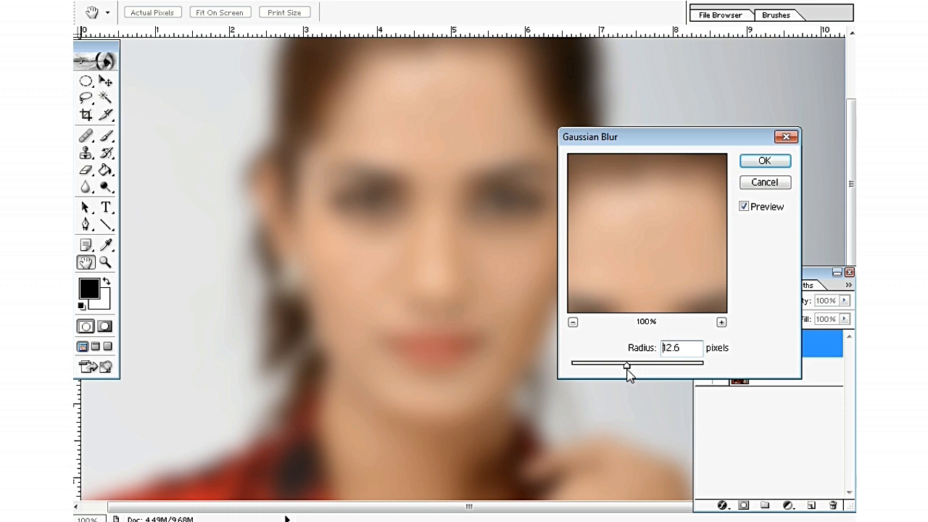
{"action": "key", "text": "Return"}
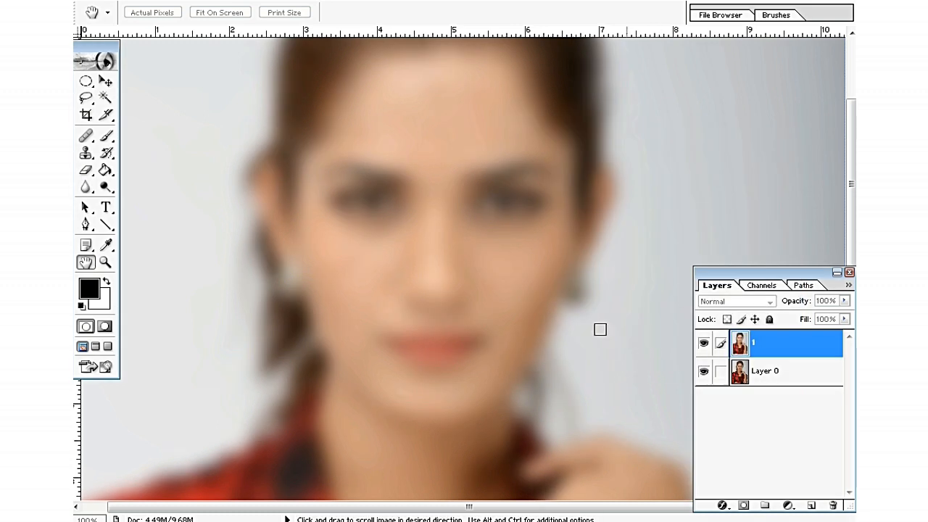
{"action": "key", "text": "ctrl+alt+f"}
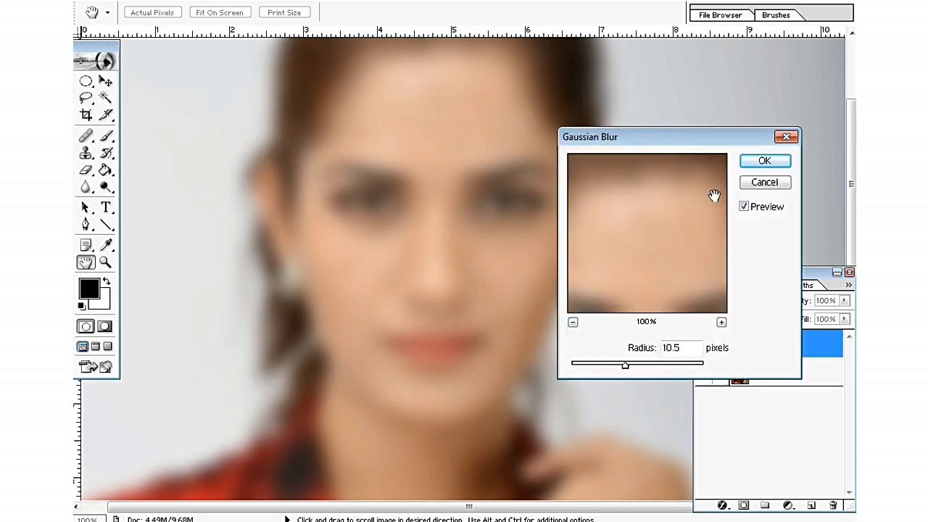
{"action": "left_click", "coordinate": [778, 164]}
{"action": "key", "text": "s"}
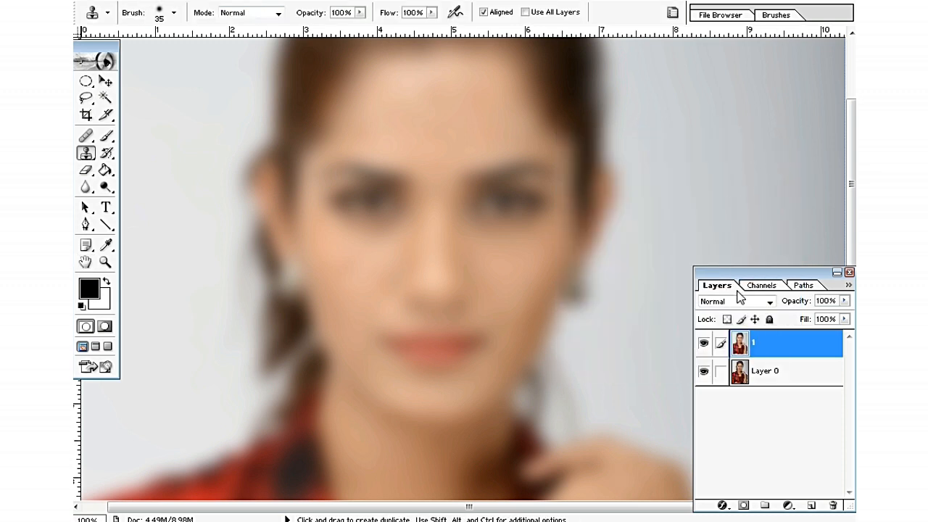
Step: Add a layer mask to layer 1 and invert it to black to hide the blurred copy
{"action": "scroll", "coordinate": [596, 316], "scroll_direction": "down", "scroll_amount": 3}
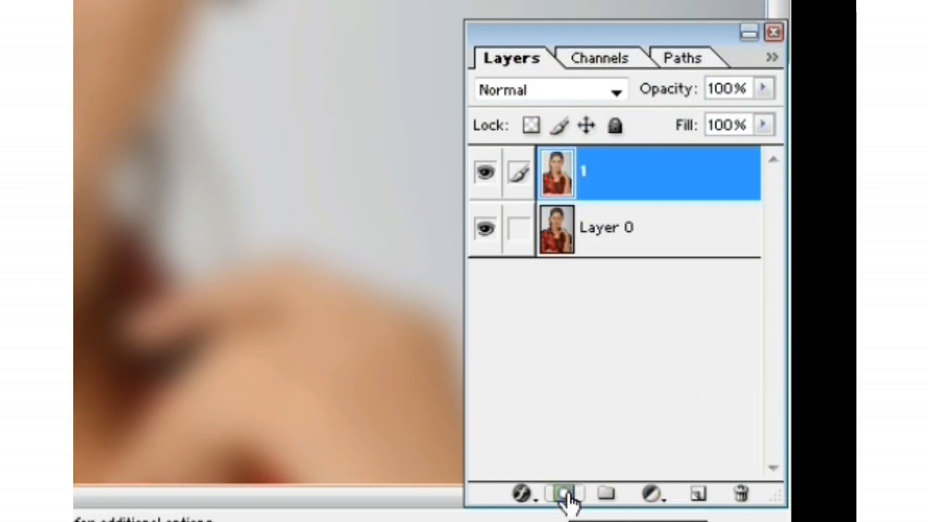
{"action": "left_click", "coordinate": [565, 496]}
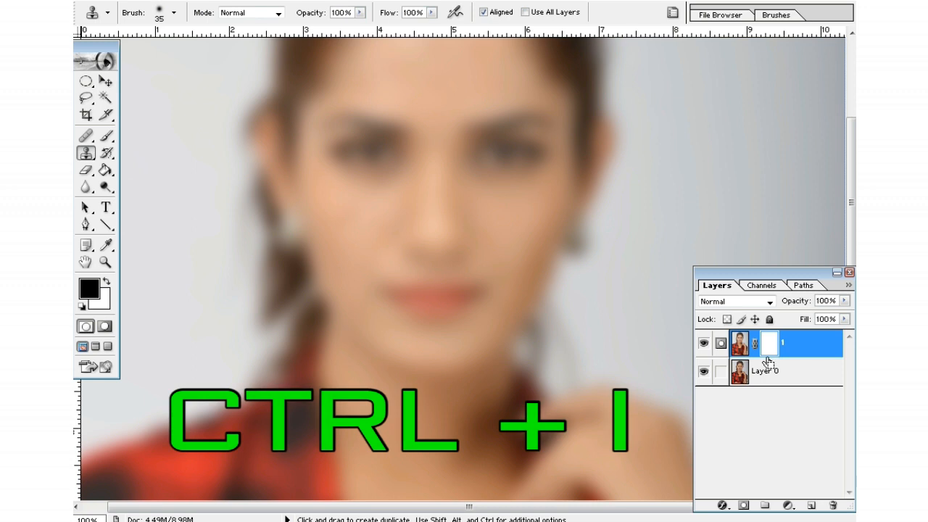
{"action": "key", "text": "ctrl+i"}
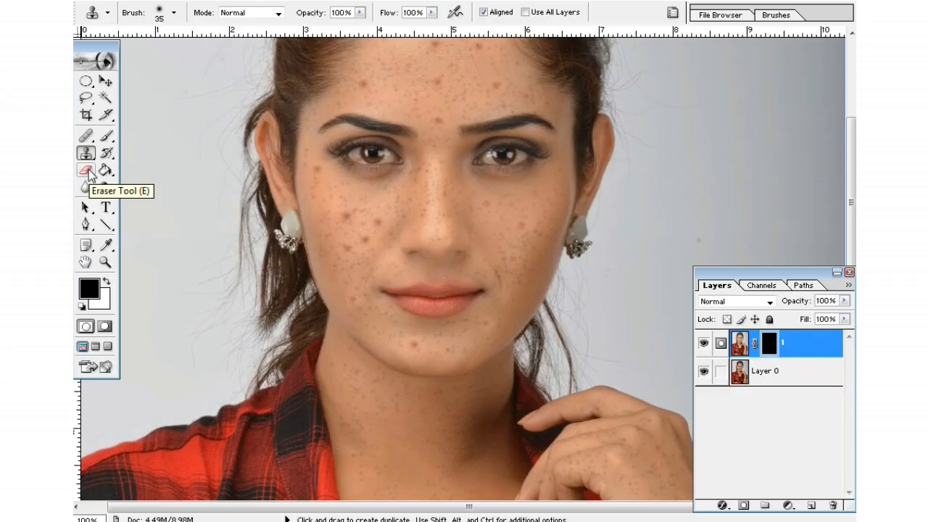
Step: Activate the Eraser tool and choose the soft round 200 px brush preset
{"action": "left_click", "coordinate": [85, 171]}
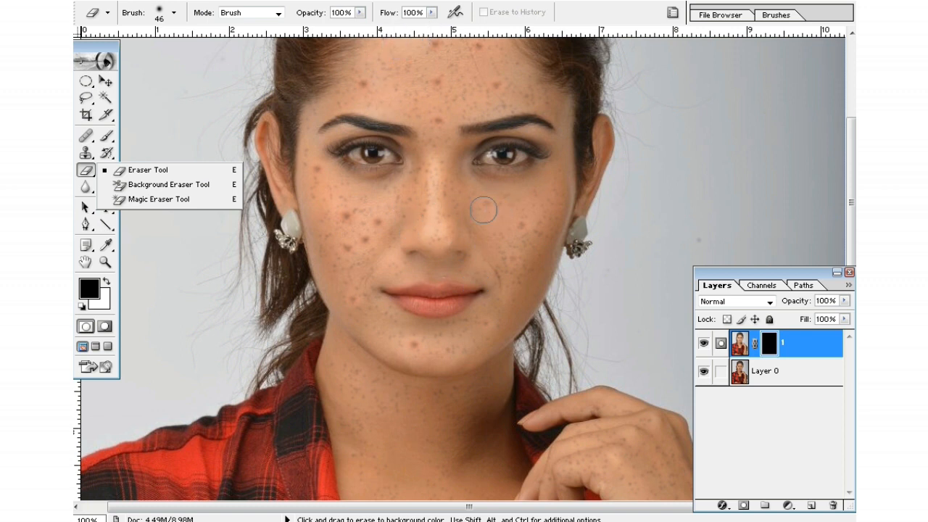
{"action": "right_click", "coordinate": [508, 182]}
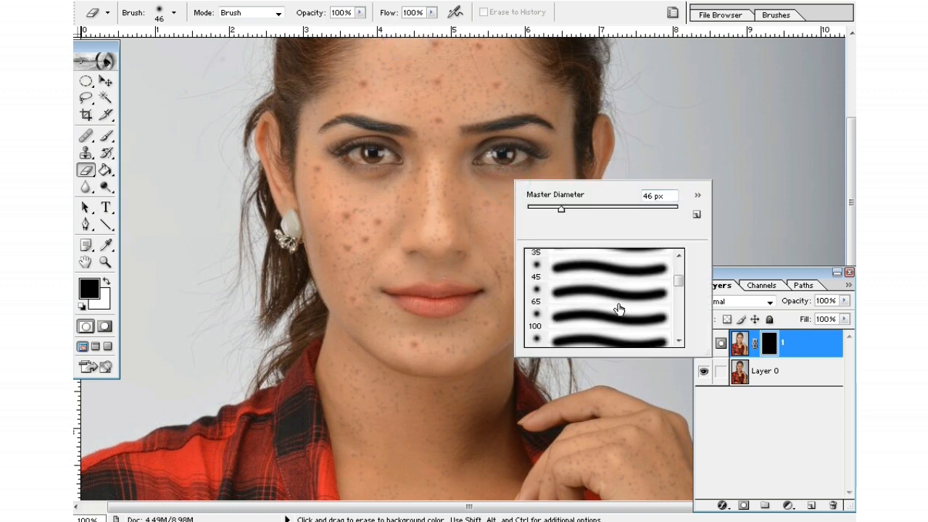
{"action": "scroll", "coordinate": [615, 295], "scroll_direction": "up", "scroll_amount": 2}
{"action": "scroll", "coordinate": [615, 295], "scroll_direction": "up", "scroll_amount": 6}
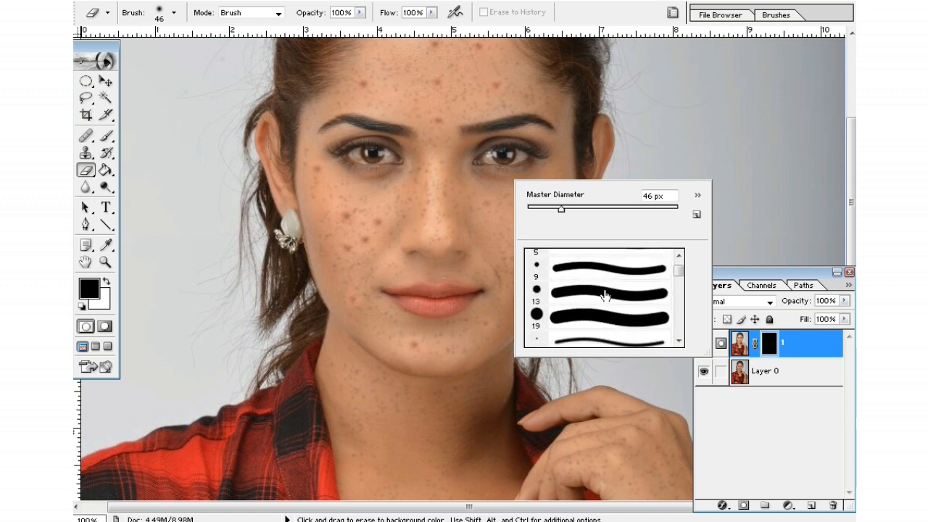
{"action": "scroll", "coordinate": [568, 319], "scroll_direction": "down", "scroll_amount": 6}
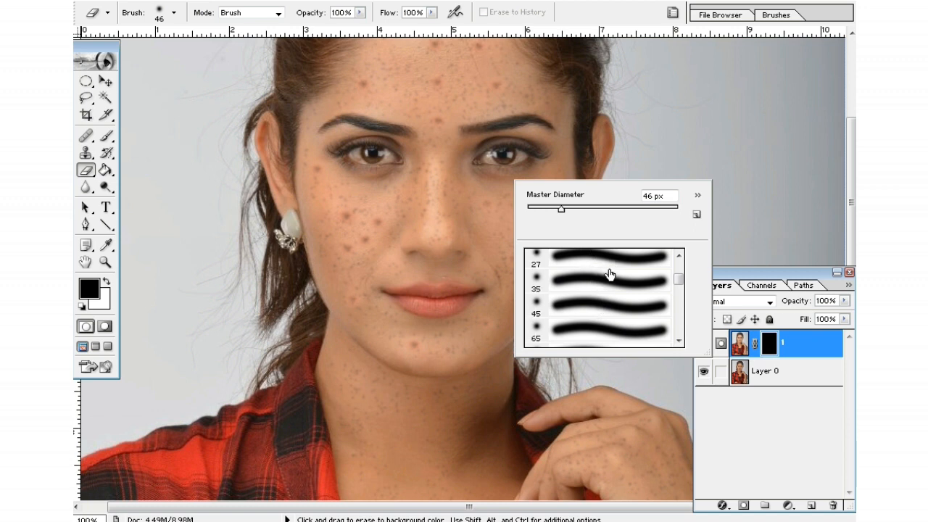
{"action": "scroll", "coordinate": [601, 293], "scroll_direction": "down", "scroll_amount": 2}
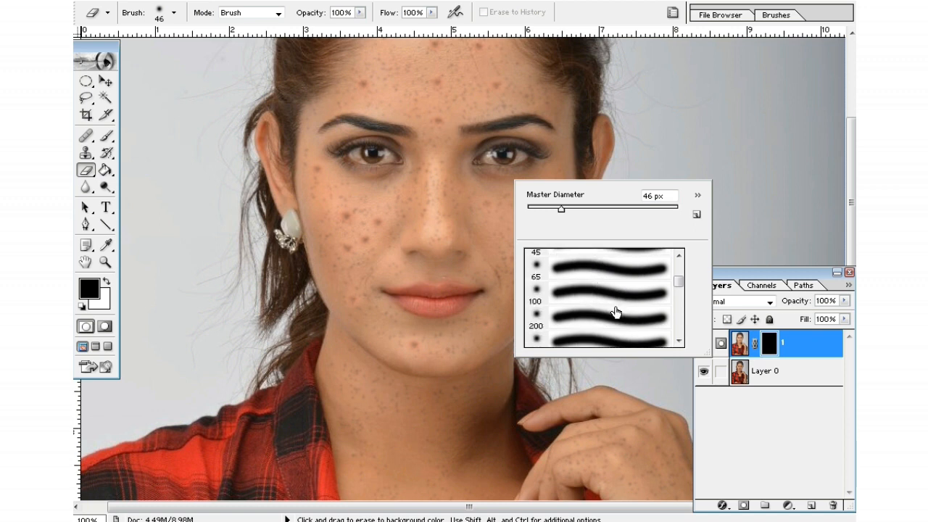
{"action": "scroll", "coordinate": [618, 312], "scroll_direction": "down", "scroll_amount": 2}
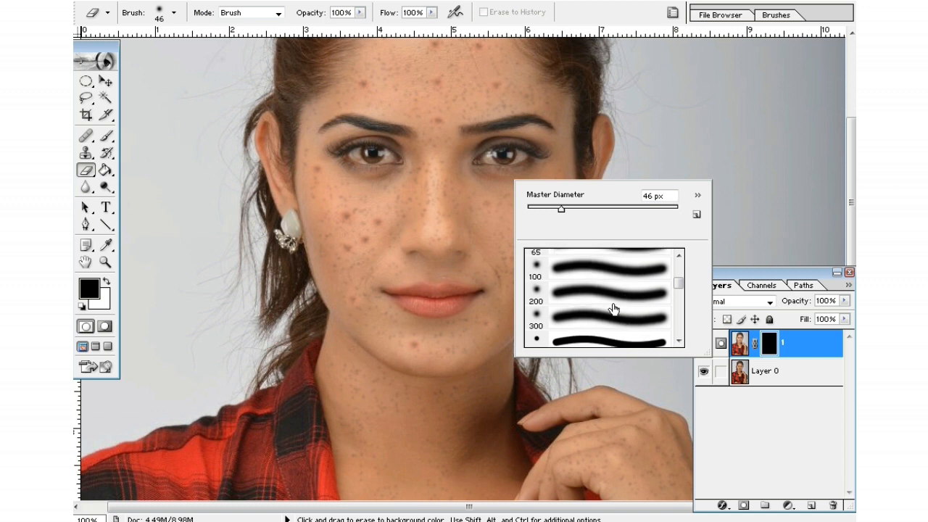
{"action": "left_click", "coordinate": [613, 298]}
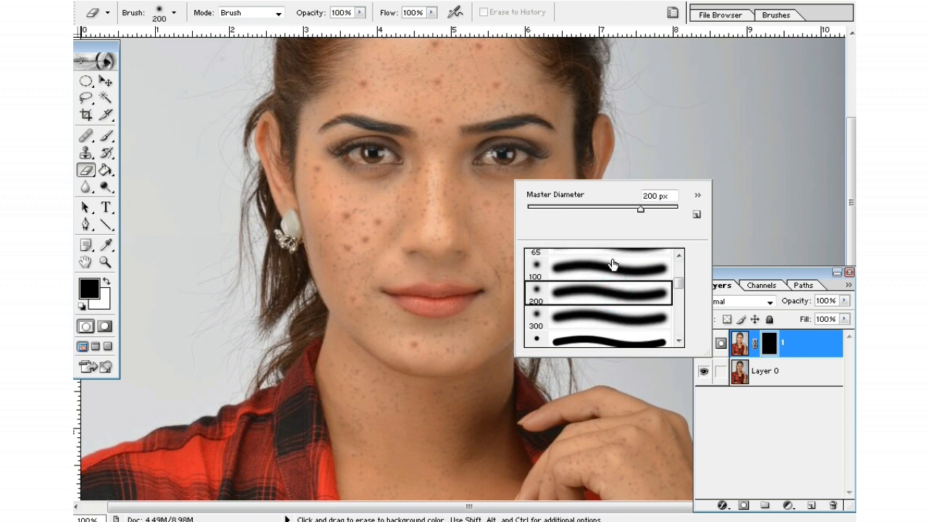
{"action": "left_click", "coordinate": [776, 111]}
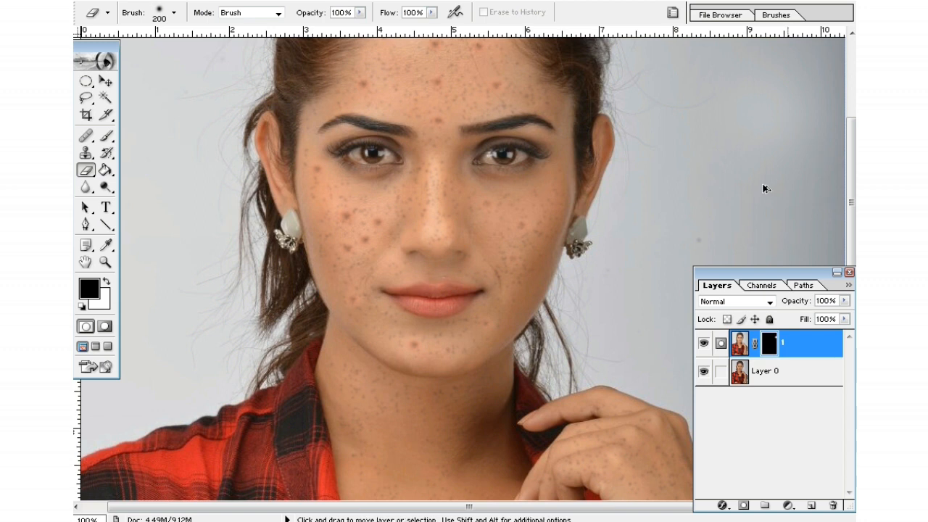
Step: Reduce the eraser diameter to 22 px and erase layer 1's mask over the blemished cheek on the image's right side
{"action": "key", "text": "ctrl+space"}
{"action": "left_click", "coordinate": [440, 229]}
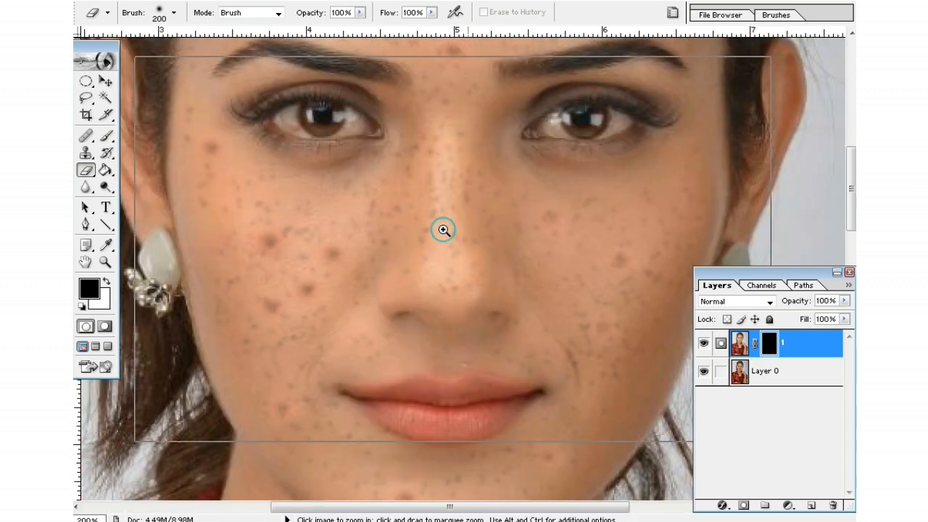
{"action": "left_click", "coordinate": [443, 230], "text": "ctrl"}
{"action": "left_click_drag", "start_coordinate": [401, 246], "coordinate": [583, 170]}
{"action": "left_click", "coordinate": [562, 184], "text": "alt"}
{"action": "left_click_drag", "start_coordinate": [568, 222], "coordinate": [480, 131]}
{"action": "left_click_drag", "start_coordinate": [543, 232], "coordinate": [539, 193]}
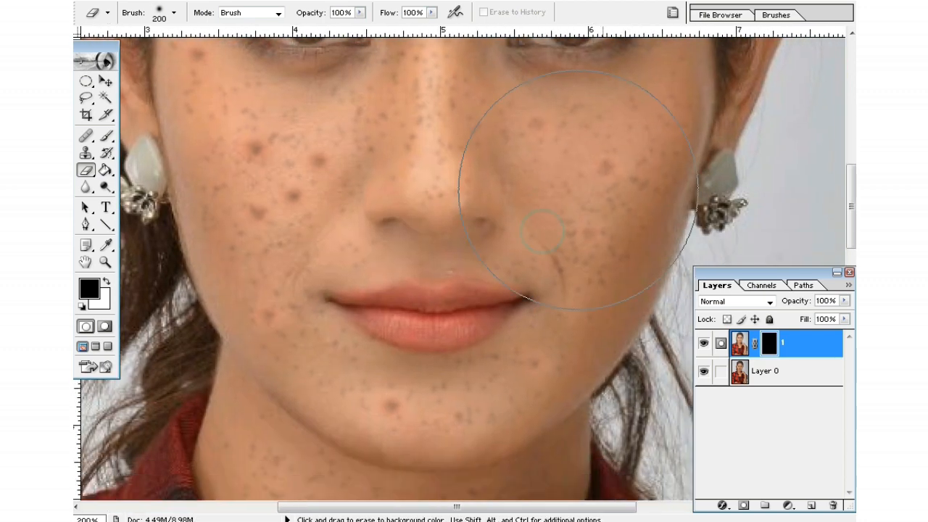
{"action": "right_click", "coordinate": [584, 188]}
{"action": "left_click_drag", "start_coordinate": [641, 221], "coordinate": [618, 214]}
{"action": "key", "text": "Return"}
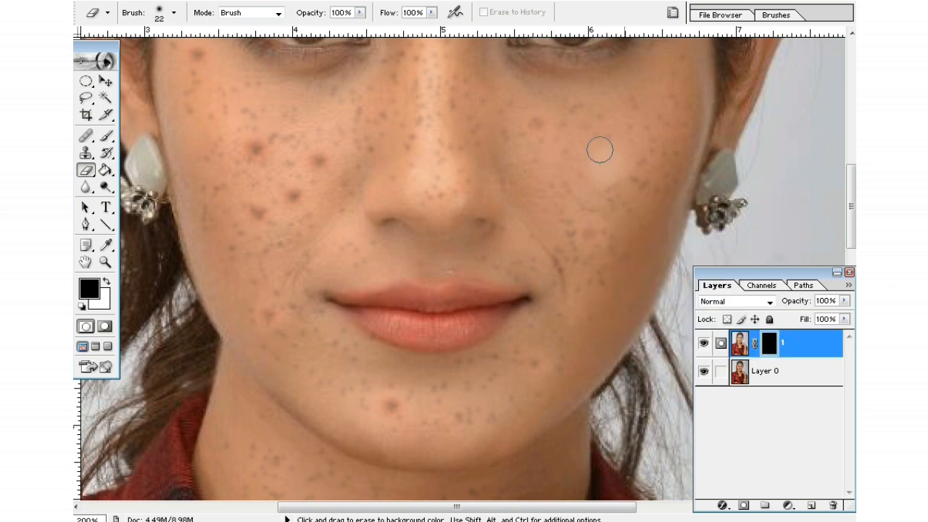
{"action": "left_click_drag", "start_coordinate": [585, 135], "coordinate": [572, 151]}
{"action": "mouse_move", "coordinate": [594, 198]}
{"action": "left_mouse_down"}
{"action": "mouse_move", "coordinate": [598, 131]}
{"action": "mouse_move", "coordinate": [582, 151]}
{"action": "mouse_move", "coordinate": [598, 145]}
{"action": "mouse_move", "coordinate": [545, 152]}
{"action": "mouse_move", "coordinate": [546, 130]}
{"action": "mouse_move", "coordinate": [569, 181]}
{"action": "mouse_move", "coordinate": [564, 217]}
{"action": "mouse_move", "coordinate": [578, 228]}
{"action": "mouse_move", "coordinate": [606, 211]}
{"action": "mouse_move", "coordinate": [639, 227]}
{"action": "mouse_move", "coordinate": [644, 144]}
{"action": "mouse_move", "coordinate": [629, 229]}
{"action": "left_mouse_up"}
{"action": "mouse_move", "coordinate": [563, 137]}
{"action": "left_mouse_down"}
{"action": "mouse_move", "coordinate": [544, 155]}
{"action": "mouse_move", "coordinate": [543, 130]}
{"action": "left_mouse_up"}
Step: Set the eraser to 27 px and erase the mask over the nose, the opposite cheek and the side of the jaw
{"action": "scroll", "coordinate": [558, 249], "scroll_direction": "up", "scroll_amount": 3}
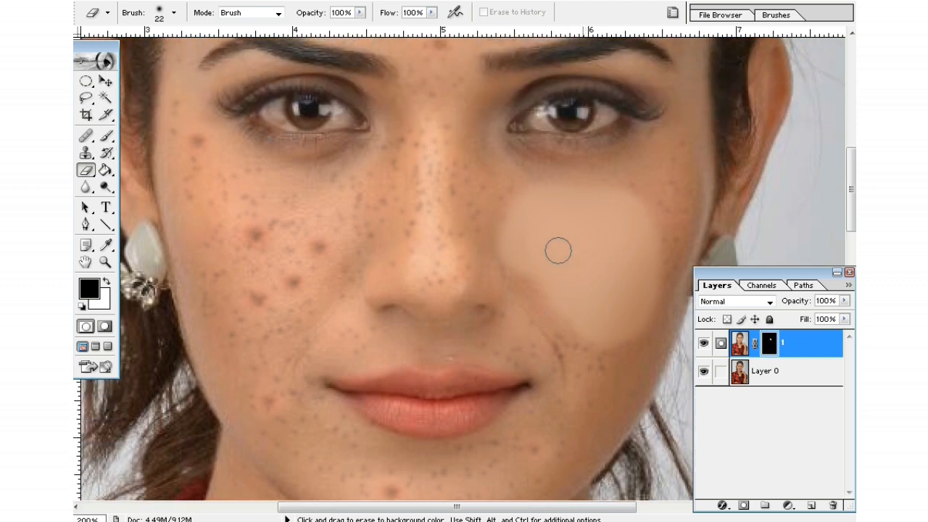
{"action": "right_click", "coordinate": [557, 250]}
{"action": "left_click_drag", "start_coordinate": [586, 267], "coordinate": [593, 268]}
{"action": "left_click", "coordinate": [528, 215]}
{"action": "mouse_move", "coordinate": [510, 203]}
{"action": "left_mouse_down"}
{"action": "mouse_move", "coordinate": [487, 202]}
{"action": "mouse_move", "coordinate": [472, 114]}
{"action": "mouse_move", "coordinate": [493, 240]}
{"action": "mouse_move", "coordinate": [491, 265]}
{"action": "mouse_move", "coordinate": [457, 177]}
{"action": "mouse_move", "coordinate": [468, 268]}
{"action": "mouse_move", "coordinate": [443, 233]}
{"action": "mouse_move", "coordinate": [416, 86]}
{"action": "mouse_move", "coordinate": [427, 222]}
{"action": "mouse_move", "coordinate": [447, 72]}
{"action": "mouse_move", "coordinate": [447, 199]}
{"action": "mouse_move", "coordinate": [406, 172]}
{"action": "mouse_move", "coordinate": [353, 268]}
{"action": "mouse_move", "coordinate": [416, 182]}
{"action": "mouse_move", "coordinate": [303, 244]}
{"action": "mouse_move", "coordinate": [378, 212]}
{"action": "mouse_move", "coordinate": [310, 245]}
{"action": "mouse_move", "coordinate": [279, 291]}
{"action": "mouse_move", "coordinate": [308, 298]}
{"action": "mouse_move", "coordinate": [309, 229]}
{"action": "mouse_move", "coordinate": [251, 232]}
{"action": "mouse_move", "coordinate": [329, 193]}
{"action": "mouse_move", "coordinate": [267, 201]}
{"action": "mouse_move", "coordinate": [329, 193]}
{"action": "mouse_move", "coordinate": [252, 180]}
{"action": "mouse_move", "coordinate": [194, 126]}
{"action": "mouse_move", "coordinate": [205, 226]}
{"action": "mouse_move", "coordinate": [214, 169]}
{"action": "mouse_move", "coordinate": [243, 340]}
{"action": "mouse_move", "coordinate": [260, 279]}
{"action": "mouse_move", "coordinate": [292, 352]}
{"action": "mouse_move", "coordinate": [316, 299]}
{"action": "mouse_move", "coordinate": [311, 345]}
{"action": "mouse_move", "coordinate": [350, 340]}
{"action": "mouse_move", "coordinate": [351, 276]}
{"action": "mouse_move", "coordinate": [324, 276]}
{"action": "left_mouse_up"}
{"action": "left_click_drag", "start_coordinate": [414, 239], "coordinate": [414, 184]}
{"action": "mouse_move", "coordinate": [327, 198]}
{"action": "left_mouse_down"}
{"action": "mouse_move", "coordinate": [402, 116]}
{"action": "mouse_move", "coordinate": [530, 288]}
{"action": "mouse_move", "coordinate": [565, 363]}
{"action": "mouse_move", "coordinate": [613, 345]}
{"action": "left_mouse_up"}
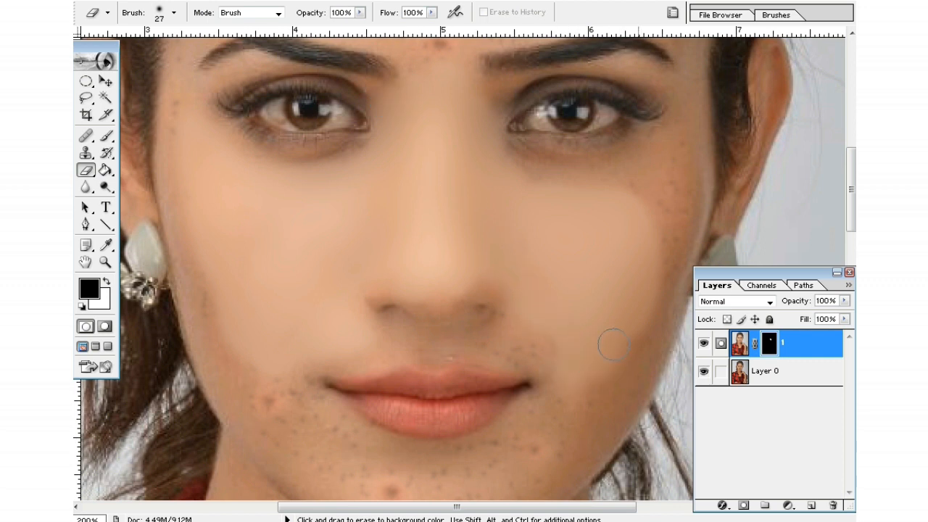
{"action": "mouse_move", "coordinate": [648, 259]}
{"action": "left_mouse_down"}
{"action": "mouse_move", "coordinate": [602, 210]}
{"action": "mouse_move", "coordinate": [657, 167]}
{"action": "mouse_move", "coordinate": [525, 178]}
{"action": "mouse_move", "coordinate": [505, 156]}
{"action": "mouse_move", "coordinate": [566, 173]}
{"action": "mouse_move", "coordinate": [507, 157]}
{"action": "mouse_move", "coordinate": [575, 166]}
{"action": "mouse_move", "coordinate": [667, 139]}
{"action": "mouse_move", "coordinate": [681, 207]}
{"action": "mouse_move", "coordinate": [667, 272]}
{"action": "mouse_move", "coordinate": [620, 374]}
{"action": "mouse_move", "coordinate": [576, 412]}
{"action": "left_mouse_up"}
Step: Enlarge the eraser to 51 px and erase the mask over the lower cheeks, jaw and chin
{"action": "scroll", "coordinate": [599, 237], "scroll_direction": "down", "scroll_amount": 5}
{"action": "left_click", "coordinate": [538, 266], "text": "alt"}
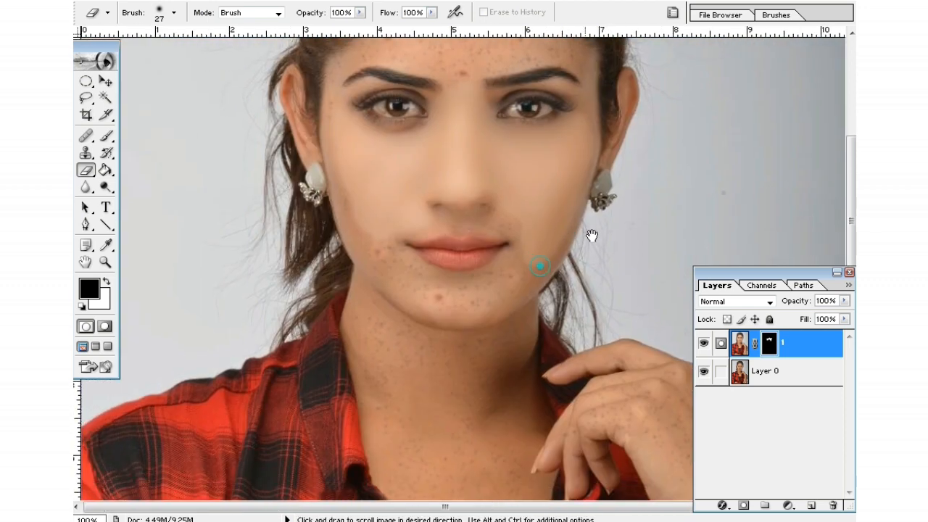
{"action": "right_click", "coordinate": [576, 222]}
{"action": "left_click_drag", "start_coordinate": [630, 256], "coordinate": [627, 254]}
{"action": "mouse_move", "coordinate": [528, 251]}
{"action": "left_mouse_down"}
{"action": "mouse_move", "coordinate": [480, 289]}
{"action": "mouse_move", "coordinate": [510, 267]}
{"action": "mouse_move", "coordinate": [437, 286]}
{"action": "mouse_move", "coordinate": [406, 272]}
{"action": "mouse_move", "coordinate": [392, 241]}
{"action": "mouse_move", "coordinate": [397, 280]}
{"action": "mouse_move", "coordinate": [367, 245]}
{"action": "mouse_move", "coordinate": [334, 127]}
{"action": "mouse_move", "coordinate": [339, 101]}
{"action": "left_mouse_up"}
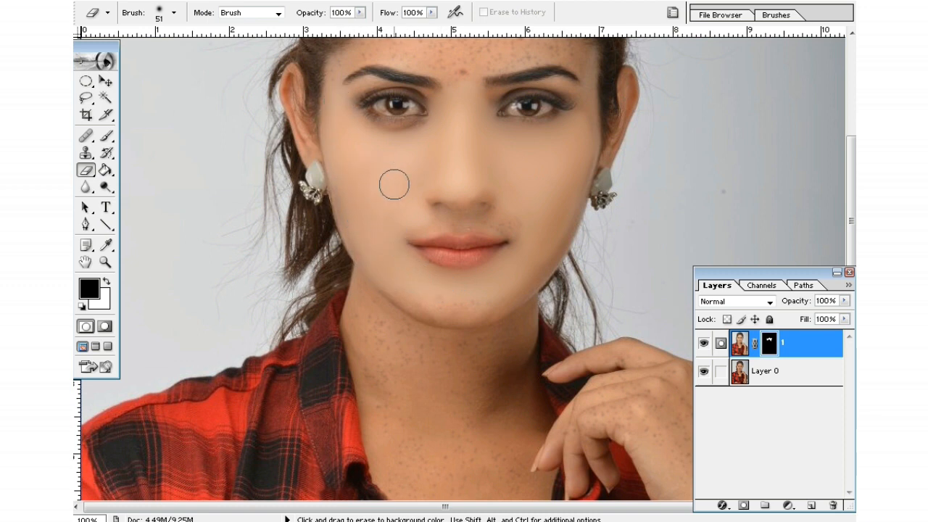
Step: Reduce the eraser to 23 px and erase the mask over the remaining spots above the corner of the mouth
{"action": "right_click", "coordinate": [543, 193]}
{"action": "left_click_drag", "start_coordinate": [587, 216], "coordinate": [572, 217]}
{"action": "left_click", "coordinate": [528, 208]}
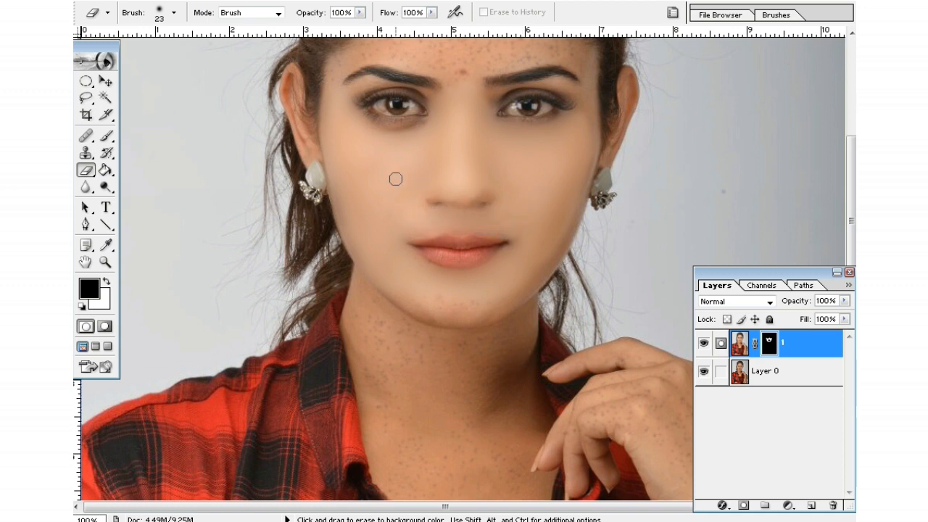
Step: Set the eraser to 50 px and erase the mask over the blemished forehead
{"action": "scroll", "coordinate": [395, 178], "scroll_direction": "up", "scroll_amount": 5}
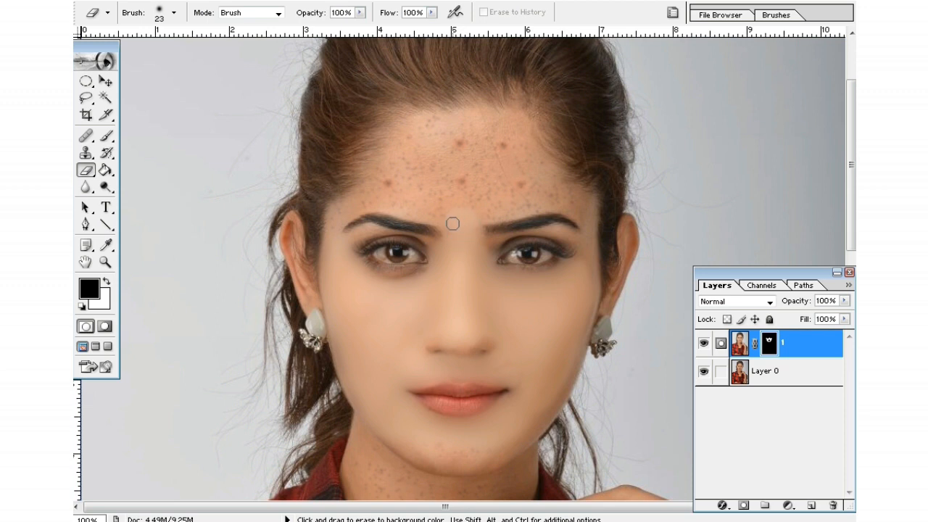
{"action": "right_click", "coordinate": [452, 224]}
{"action": "left_click_drag", "start_coordinate": [481, 251], "coordinate": [508, 249]}
{"action": "left_click", "coordinate": [481, 198]}
{"action": "mouse_move", "coordinate": [508, 199]}
{"action": "left_mouse_down"}
{"action": "mouse_move", "coordinate": [513, 162]}
{"action": "mouse_move", "coordinate": [525, 172]}
{"action": "mouse_move", "coordinate": [464, 179]}
{"action": "mouse_move", "coordinate": [470, 142]}
{"action": "mouse_move", "coordinate": [501, 133]}
{"action": "mouse_move", "coordinate": [521, 156]}
{"action": "mouse_move", "coordinate": [432, 140]}
{"action": "mouse_move", "coordinate": [444, 142]}
{"action": "mouse_move", "coordinate": [406, 153]}
{"action": "mouse_move", "coordinate": [450, 205]}
{"action": "mouse_move", "coordinate": [415, 193]}
{"action": "left_mouse_up"}
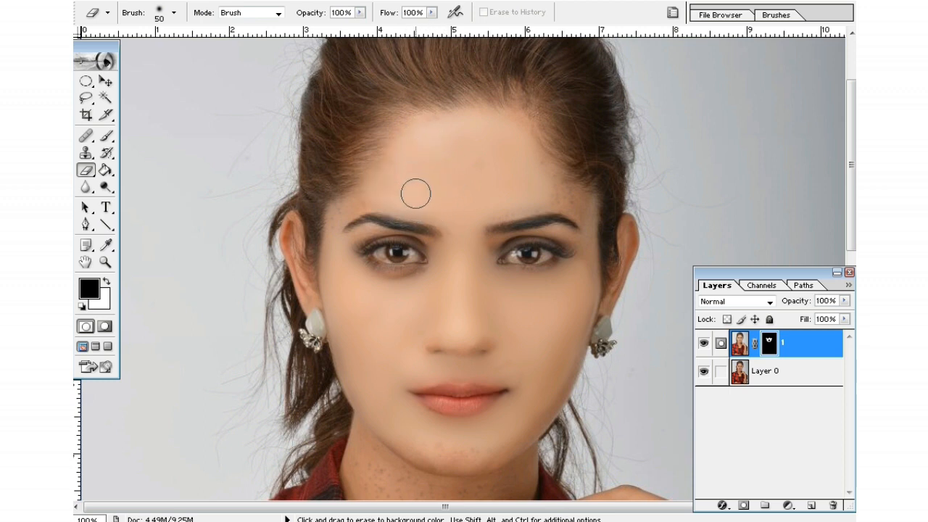
Step: Reduce the eraser to 21 px and erase the mask over the leftover spots around the forehead edges and temple
{"action": "right_click", "coordinate": [457, 178]}
{"action": "left_click_drag", "start_coordinate": [503, 208], "coordinate": [479, 207]}
{"action": "left_click", "coordinate": [376, 197]}
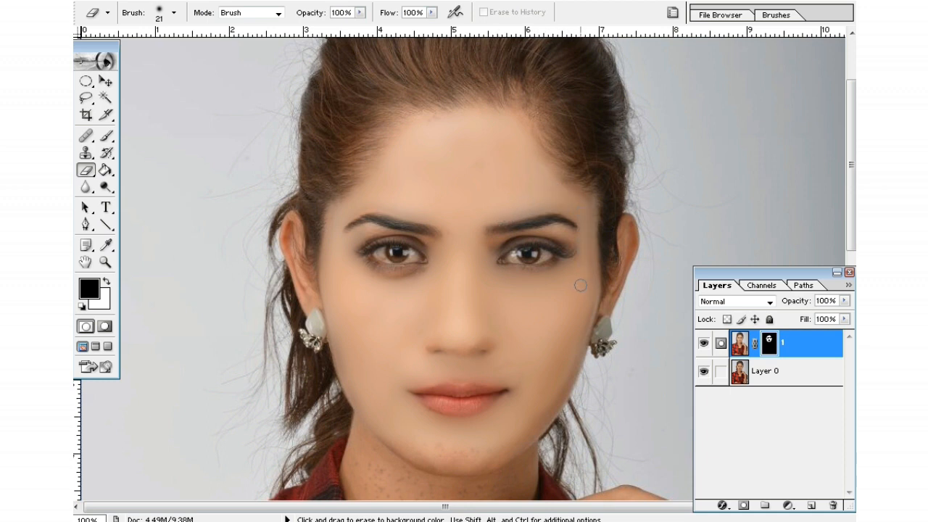
Step: Set the eraser to 38 px and erase the mask over the remaining blemishes on the chin
{"action": "scroll", "coordinate": [499, 336], "scroll_direction": "down", "scroll_amount": 3}
{"action": "left_click_drag", "start_coordinate": [501, 344], "coordinate": [522, 179]}
{"action": "left_click", "coordinate": [459, 236], "text": "ctrl"}
{"action": "left_click_drag", "start_coordinate": [461, 231], "coordinate": [499, 191]}
{"action": "right_click", "coordinate": [454, 161]}
{"action": "left_click", "coordinate": [368, 148]}
{"action": "left_click_drag", "start_coordinate": [406, 185], "coordinate": [500, 206]}
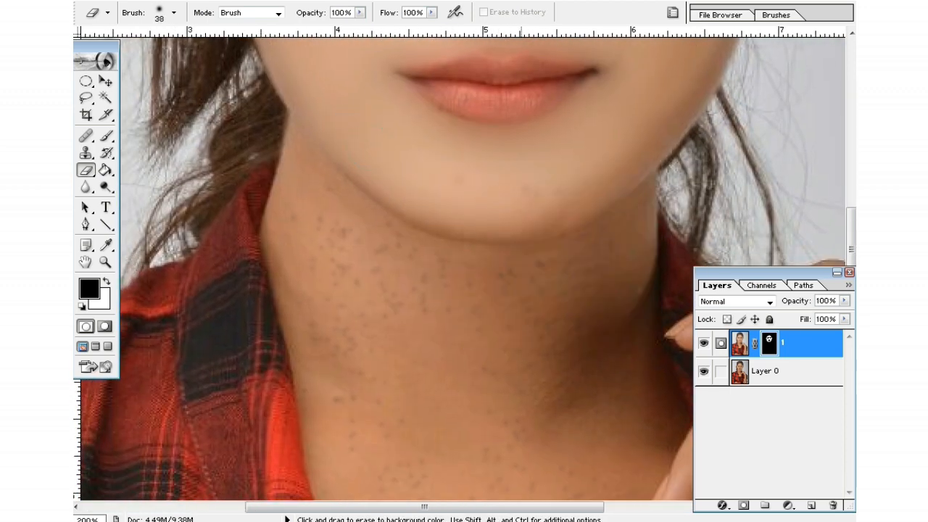
{"action": "left_click_drag", "start_coordinate": [570, 197], "coordinate": [549, 209]}
Step: Erase the mask over the spotted skin of the neck, from below the jaw down to the collar
{"action": "left_click_drag", "start_coordinate": [468, 251], "coordinate": [486, 145]}
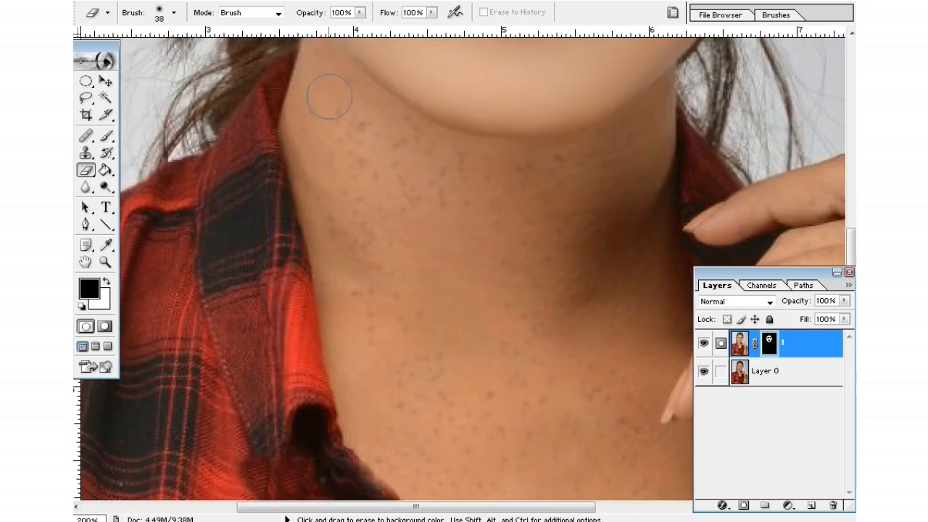
{"action": "mouse_move", "coordinate": [324, 67]}
{"action": "left_mouse_down"}
{"action": "mouse_move", "coordinate": [356, 115]}
{"action": "mouse_move", "coordinate": [393, 141]}
{"action": "mouse_move", "coordinate": [359, 98]}
{"action": "mouse_move", "coordinate": [438, 149]}
{"action": "mouse_move", "coordinate": [499, 166]}
{"action": "mouse_move", "coordinate": [619, 146]}
{"action": "mouse_move", "coordinate": [655, 107]}
{"action": "mouse_move", "coordinate": [586, 246]}
{"action": "mouse_move", "coordinate": [542, 239]}
{"action": "mouse_move", "coordinate": [534, 186]}
{"action": "mouse_move", "coordinate": [520, 208]}
{"action": "mouse_move", "coordinate": [443, 221]}
{"action": "mouse_move", "coordinate": [431, 236]}
{"action": "mouse_move", "coordinate": [430, 217]}
{"action": "mouse_move", "coordinate": [320, 116]}
{"action": "mouse_move", "coordinate": [310, 125]}
{"action": "mouse_move", "coordinate": [351, 315]}
{"action": "mouse_move", "coordinate": [374, 178]}
{"action": "mouse_move", "coordinate": [399, 267]}
{"action": "left_mouse_up"}
{"action": "mouse_move", "coordinate": [327, 135]}
{"action": "left_mouse_down"}
{"action": "mouse_move", "coordinate": [312, 185]}
{"action": "mouse_move", "coordinate": [350, 296]}
{"action": "mouse_move", "coordinate": [412, 423]}
{"action": "mouse_move", "coordinate": [425, 355]}
{"action": "mouse_move", "coordinate": [474, 284]}
{"action": "mouse_move", "coordinate": [504, 262]}
{"action": "mouse_move", "coordinate": [588, 285]}
{"action": "left_mouse_up"}
{"action": "left_click", "coordinate": [533, 274], "text": "alt"}
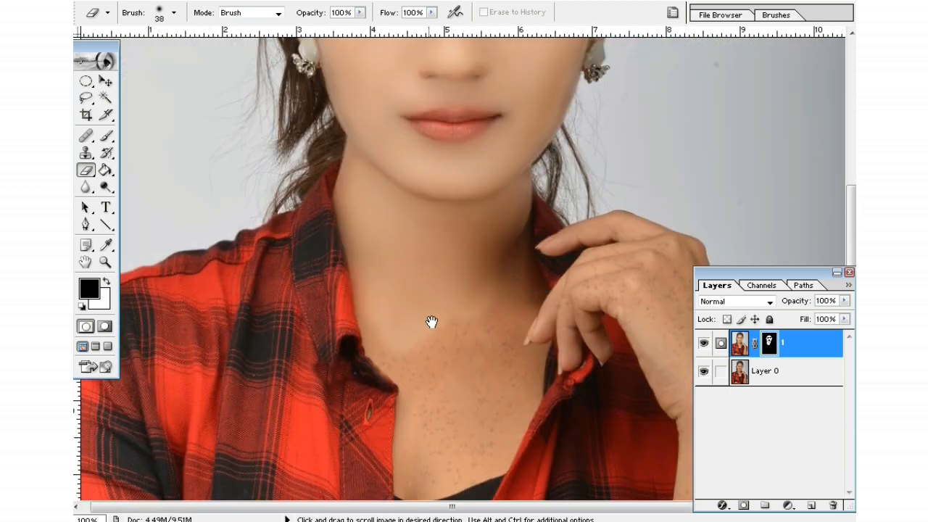
Step: Erase the mask over the blemished chest, from the collarbones down to the black top and out to both shirt edges
{"action": "left_click_drag", "start_coordinate": [431, 321], "coordinate": [421, 227]}
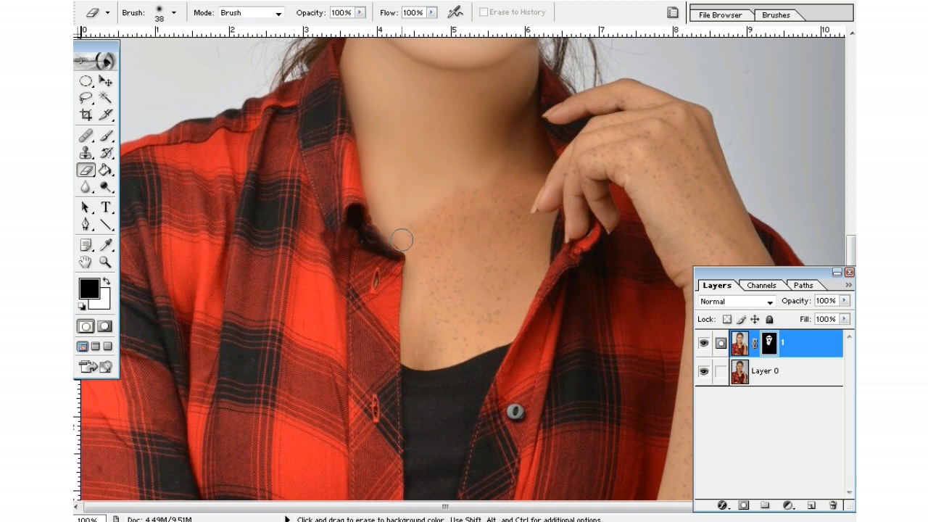
{"action": "left_click_drag", "start_coordinate": [417, 281], "coordinate": [415, 341]}
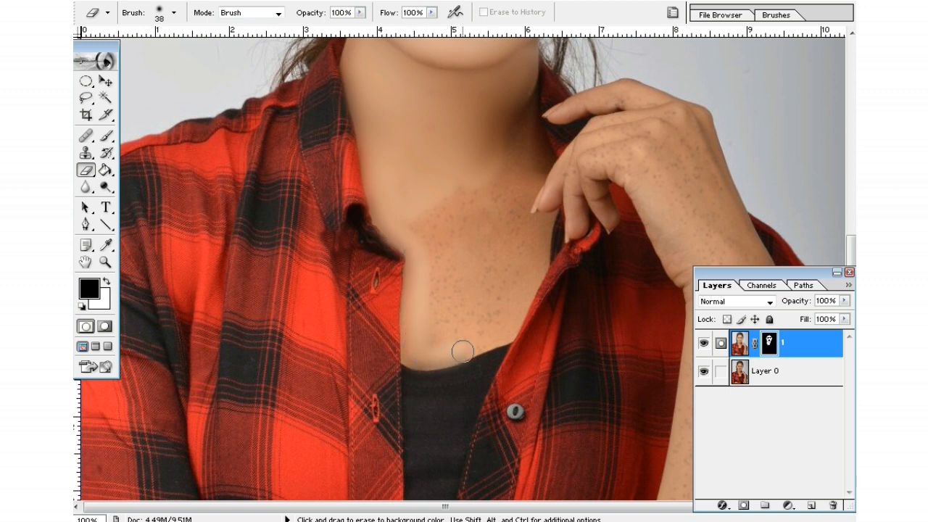
{"action": "mouse_move", "coordinate": [498, 331]}
{"action": "left_mouse_down"}
{"action": "mouse_move", "coordinate": [512, 290]}
{"action": "mouse_move", "coordinate": [456, 340]}
{"action": "mouse_move", "coordinate": [438, 317]}
{"action": "mouse_move", "coordinate": [419, 233]}
{"action": "left_mouse_up"}
{"action": "mouse_move", "coordinate": [440, 266]}
{"action": "left_mouse_down"}
{"action": "mouse_move", "coordinate": [466, 310]}
{"action": "mouse_move", "coordinate": [449, 281]}
{"action": "mouse_move", "coordinate": [439, 197]}
{"action": "mouse_move", "coordinate": [466, 293]}
{"action": "mouse_move", "coordinate": [458, 177]}
{"action": "mouse_move", "coordinate": [485, 276]}
{"action": "mouse_move", "coordinate": [490, 194]}
{"action": "mouse_move", "coordinate": [501, 214]}
{"action": "mouse_move", "coordinate": [502, 170]}
{"action": "left_mouse_up"}
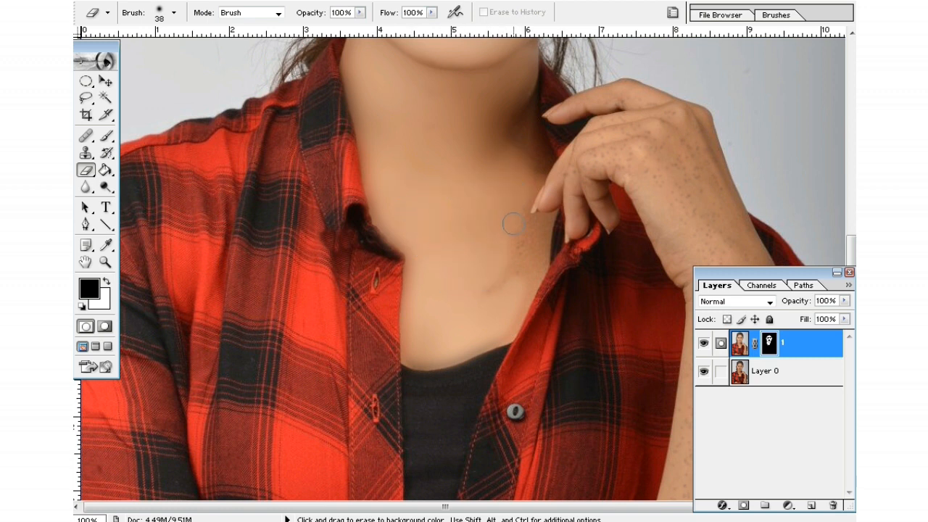
{"action": "left_click_drag", "start_coordinate": [527, 271], "coordinate": [496, 279]}
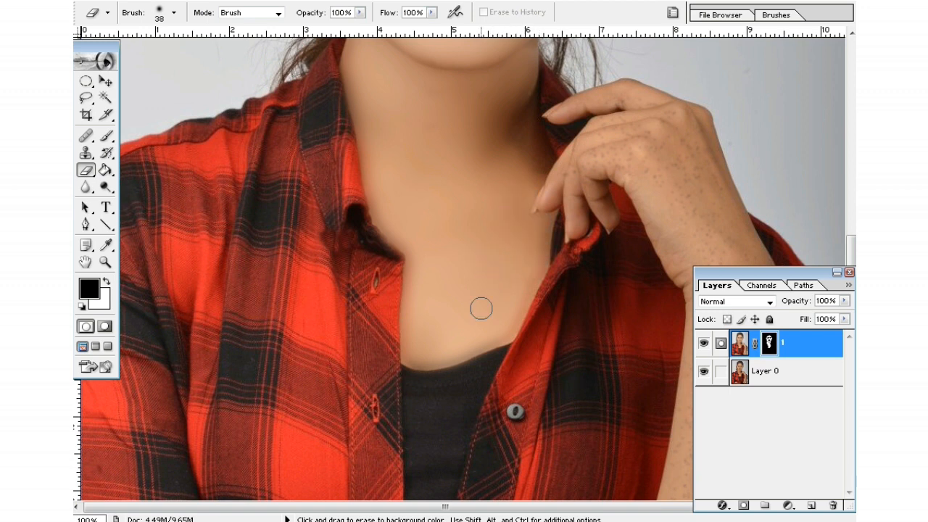
{"action": "mouse_move", "coordinate": [467, 335]}
{"action": "left_mouse_down"}
{"action": "mouse_move", "coordinate": [492, 325]}
{"action": "mouse_move", "coordinate": [429, 354]}
{"action": "left_mouse_up"}
{"action": "left_click_drag", "start_coordinate": [441, 166], "coordinate": [433, 254]}
{"action": "left_click_drag", "start_coordinate": [430, 212], "coordinate": [427, 336]}
{"action": "left_click_drag", "start_coordinate": [379, 133], "coordinate": [385, 298]}
{"action": "left_click_drag", "start_coordinate": [502, 283], "coordinate": [496, 196]}
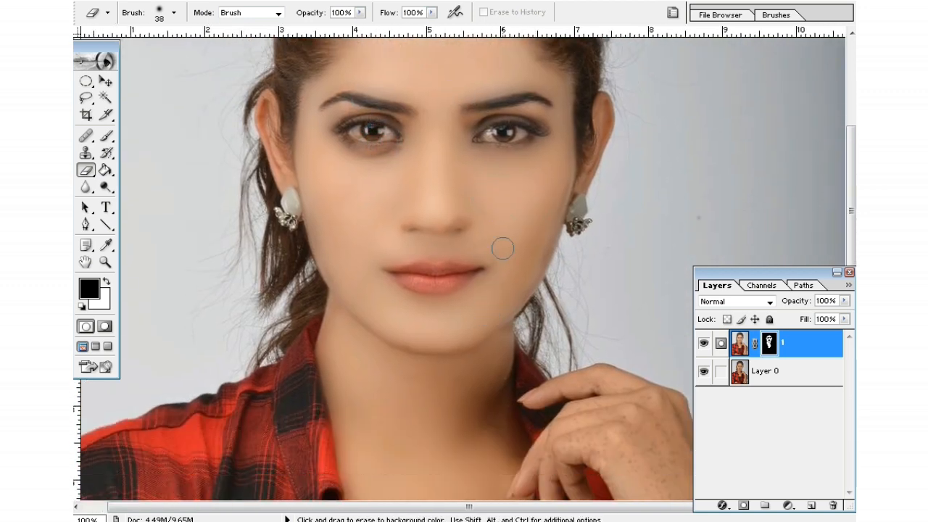
Step: Set the eraser to 71 px with 38% flow and erase the mask over the spotted skin around the raised wrist
{"action": "left_click_drag", "start_coordinate": [447, 323], "coordinate": [445, 140]}
{"action": "left_click_drag", "start_coordinate": [588, 336], "coordinate": [586, 308]}
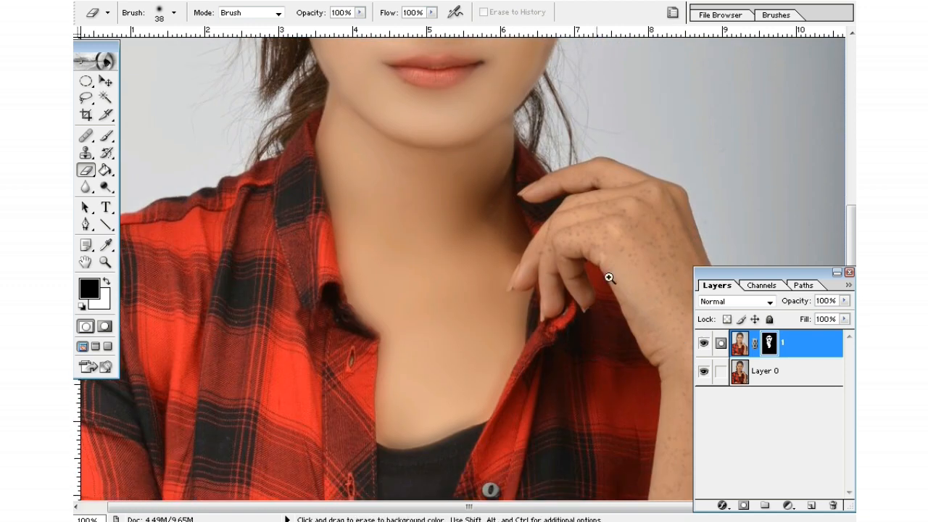
{"action": "left_click", "coordinate": [611, 276], "text": "ctrl"}
{"action": "left_click", "coordinate": [590, 279], "text": "ctrl"}
{"action": "left_click", "coordinate": [518, 294], "text": "ctrl"}
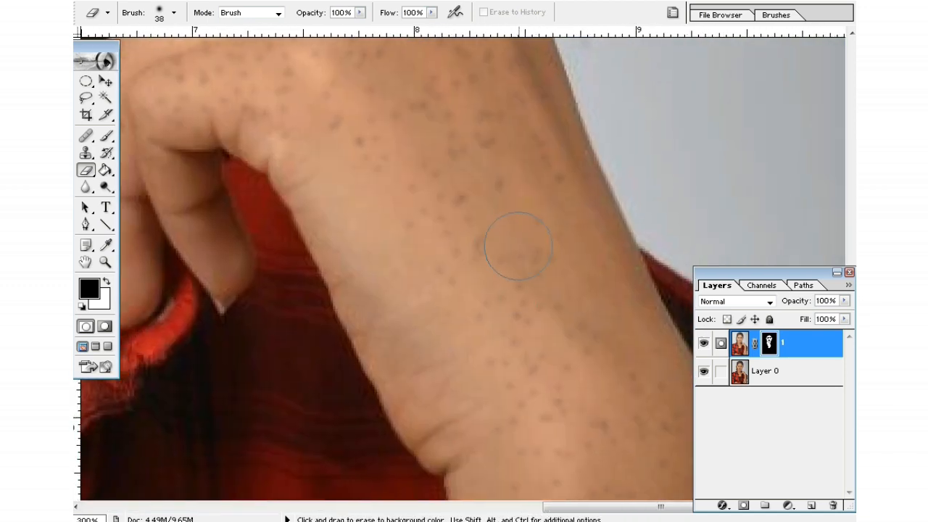
{"action": "right_click", "coordinate": [516, 247]}
{"action": "left_click_drag", "start_coordinate": [560, 277], "coordinate": [554, 277]}
{"action": "left_click", "coordinate": [431, 12]}
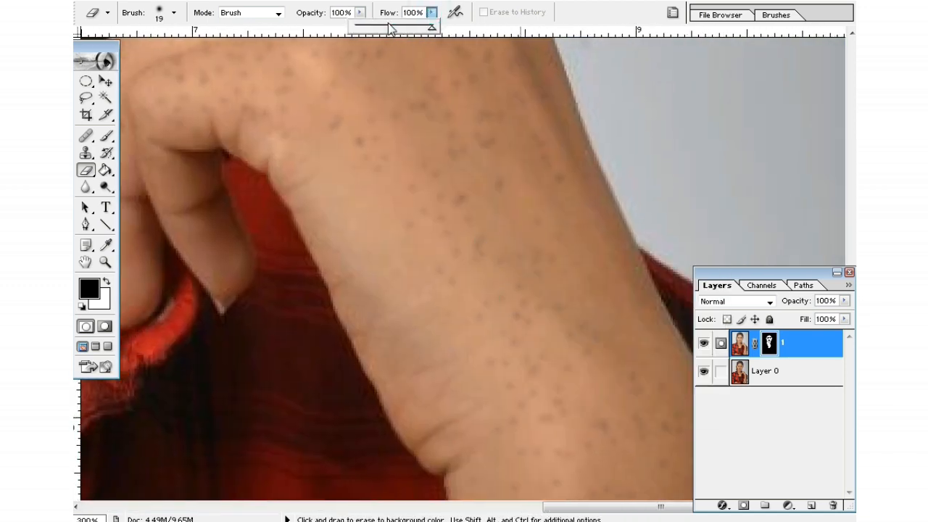
{"action": "left_click", "coordinate": [465, 201]}
{"action": "right_click", "coordinate": [502, 259]}
{"action": "left_click_drag", "start_coordinate": [524, 286], "coordinate": [575, 286]}
{"action": "left_click", "coordinate": [512, 224]}
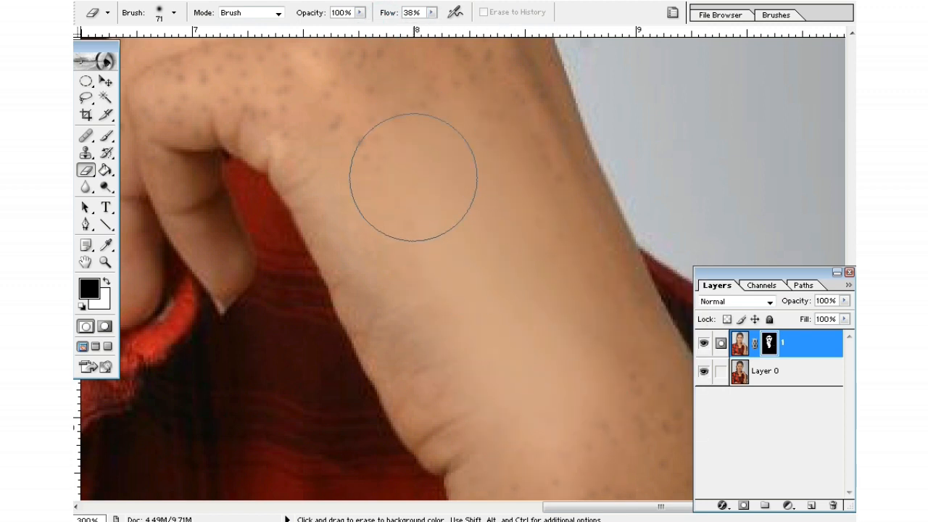
Step: Reduce the eraser to 44 px, try erasing the mask over the back of the hand, and undo that stroke
{"action": "left_click", "coordinate": [530, 287], "text": "ctrl+alt"}
{"action": "right_click", "coordinate": [531, 283]}
{"action": "left_click_drag", "start_coordinate": [589, 284], "coordinate": [583, 284]}
{"action": "mouse_move", "coordinate": [477, 205]}
{"action": "left_mouse_down"}
{"action": "mouse_move", "coordinate": [429, 193]}
{"action": "mouse_move", "coordinate": [508, 139]}
{"action": "mouse_move", "coordinate": [342, 104]}
{"action": "mouse_move", "coordinate": [417, 149]}
{"action": "mouse_move", "coordinate": [419, 191]}
{"action": "mouse_move", "coordinate": [419, 154]}
{"action": "left_mouse_up"}
{"action": "key", "text": "ctrl+z"}
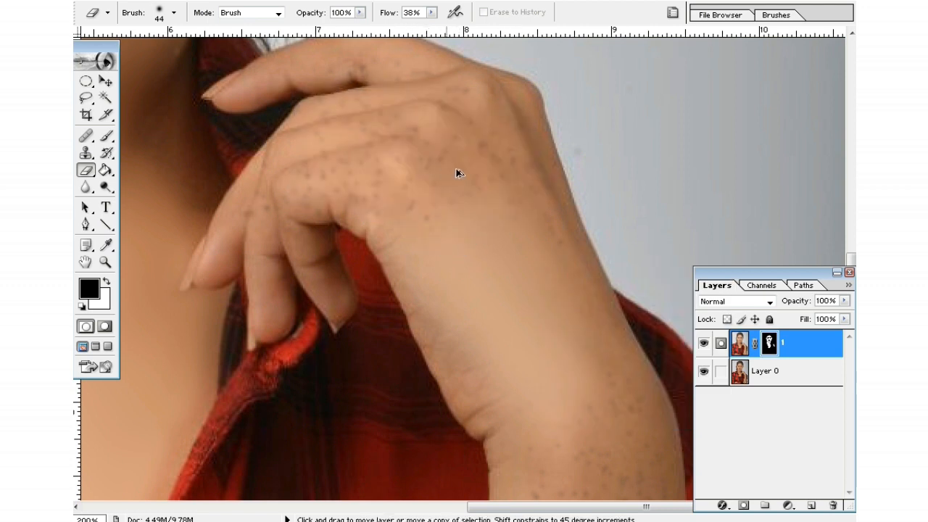
Step: Set the eraser to 34 px with 22% flow and erase the mask over the back of the raised hand, knuckles and fingers
{"action": "right_click", "coordinate": [457, 170]}
{"action": "left_click", "coordinate": [501, 196]}
{"action": "left_click", "coordinate": [431, 14]}
{"action": "left_click", "coordinate": [414, 24]}
{"action": "left_click_drag", "start_coordinate": [464, 208], "coordinate": [447, 213]}
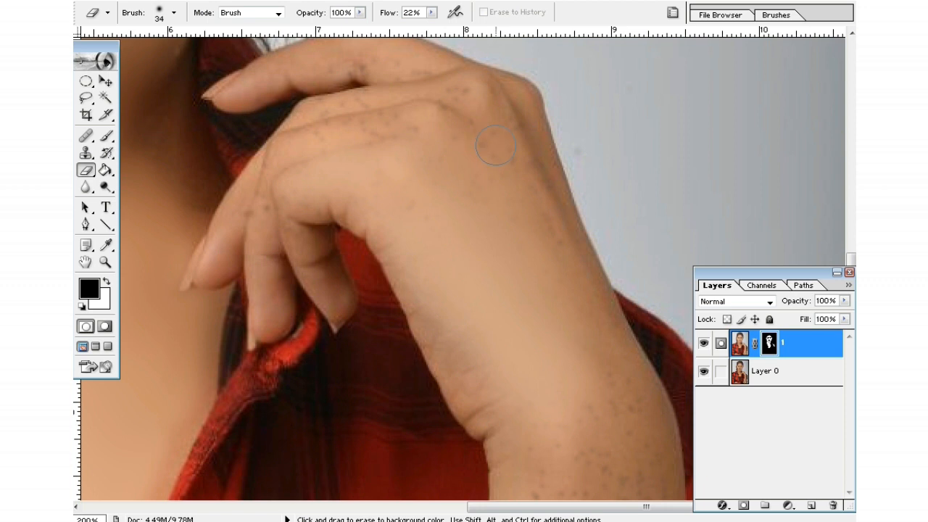
{"action": "mouse_move", "coordinate": [480, 155]}
{"action": "left_mouse_down"}
{"action": "mouse_move", "coordinate": [311, 137]}
{"action": "mouse_move", "coordinate": [327, 99]}
{"action": "mouse_move", "coordinate": [392, 72]}
{"action": "mouse_move", "coordinate": [445, 86]}
{"action": "left_mouse_up"}
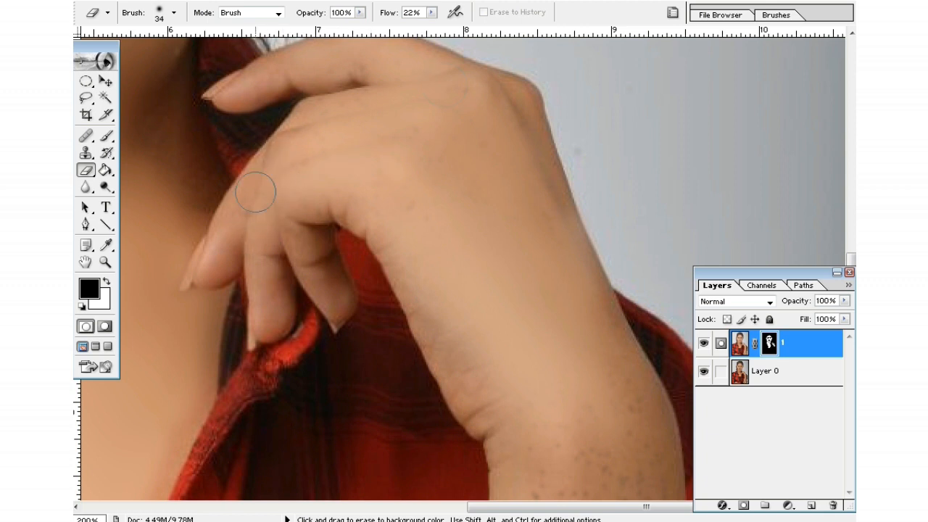
Step: Erase the mask over the spotted skin of the raised forearm just below the wrist
{"action": "left_click_drag", "start_coordinate": [549, 353], "coordinate": [498, 103]}
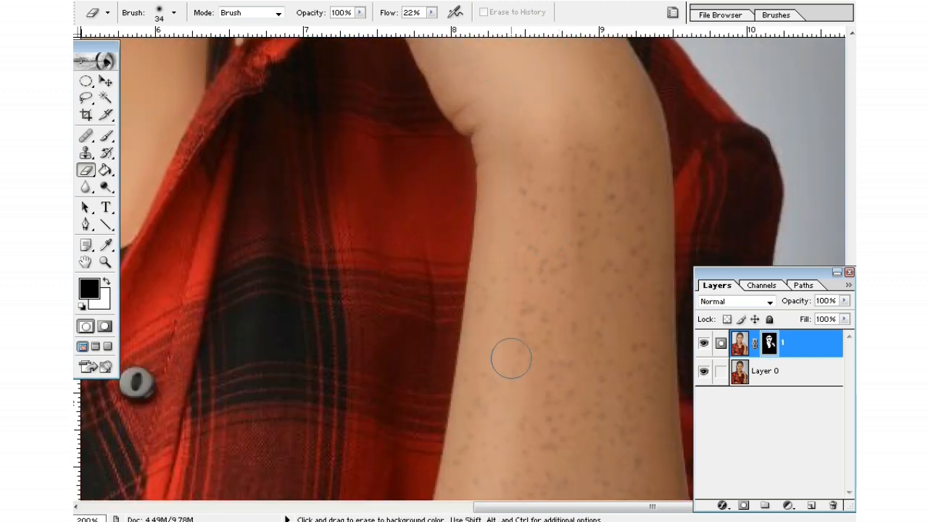
{"action": "mouse_move", "coordinate": [524, 223]}
{"action": "left_mouse_down"}
{"action": "mouse_move", "coordinate": [551, 461]}
{"action": "mouse_move", "coordinate": [588, 274]}
{"action": "mouse_move", "coordinate": [581, 127]}
{"action": "left_mouse_up"}
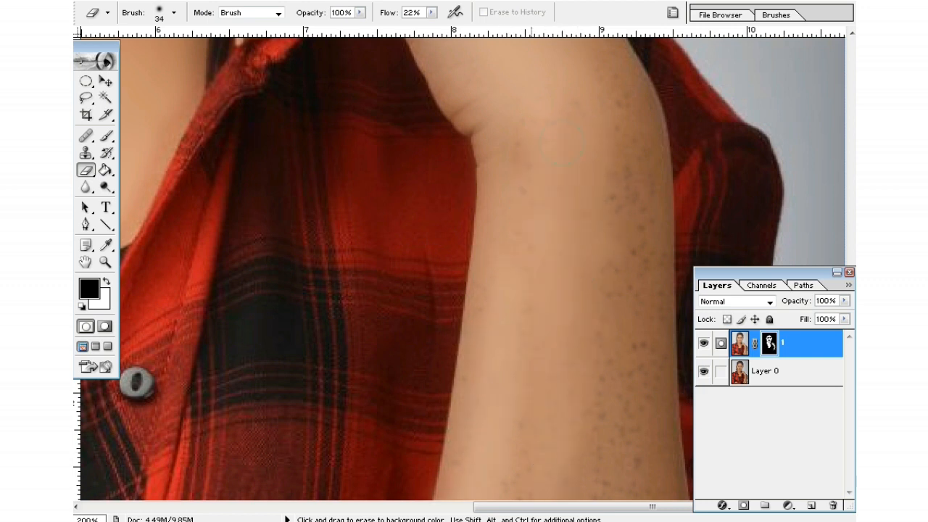
{"action": "left_click", "coordinate": [636, 369], "text": "alt"}
{"action": "scroll", "coordinate": [707, 211], "scroll_direction": "down", "scroll_amount": 1}
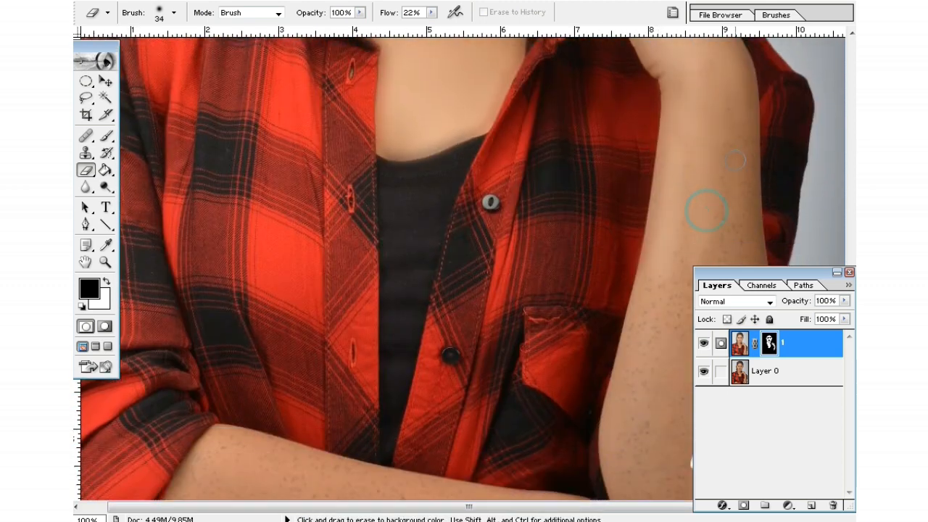
Step: Hide the Layers palette and erase the mask over the broad part of the raised forearm down towards the elbow
{"action": "left_click", "coordinate": [850, 274]}
{"action": "left_click", "coordinate": [754, 326], "text": "ctrl"}
{"action": "left_click", "coordinate": [689, 303], "text": "ctrl"}
{"action": "left_click_drag", "start_coordinate": [551, 290], "coordinate": [707, 271]}
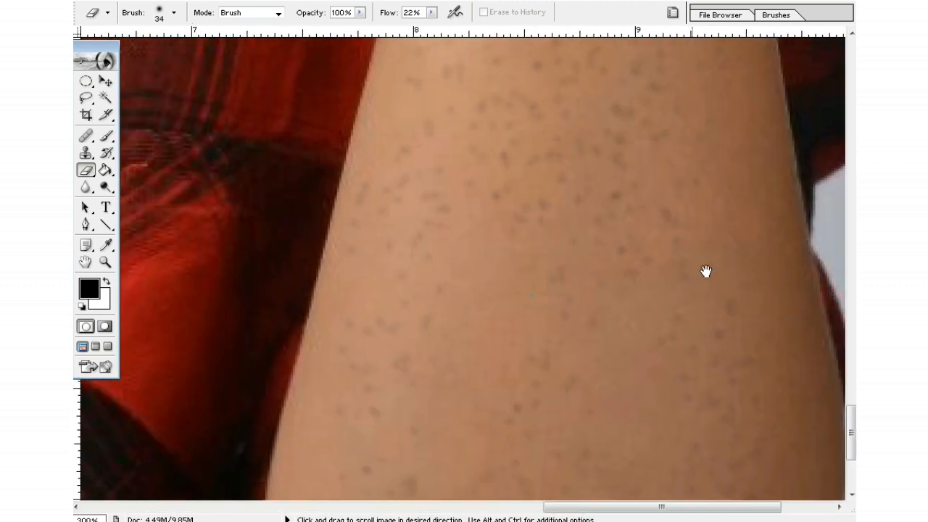
{"action": "left_click", "coordinate": [634, 239], "text": "alt"}
{"action": "left_click_drag", "start_coordinate": [633, 238], "coordinate": [702, 163]}
{"action": "left_click_drag", "start_coordinate": [533, 61], "coordinate": [476, 441]}
{"action": "mouse_move", "coordinate": [471, 357]}
{"action": "left_mouse_down"}
{"action": "mouse_move", "coordinate": [506, 346]}
{"action": "mouse_move", "coordinate": [573, 435]}
{"action": "mouse_move", "coordinate": [564, 170]}
{"action": "mouse_move", "coordinate": [506, 377]}
{"action": "left_mouse_up"}
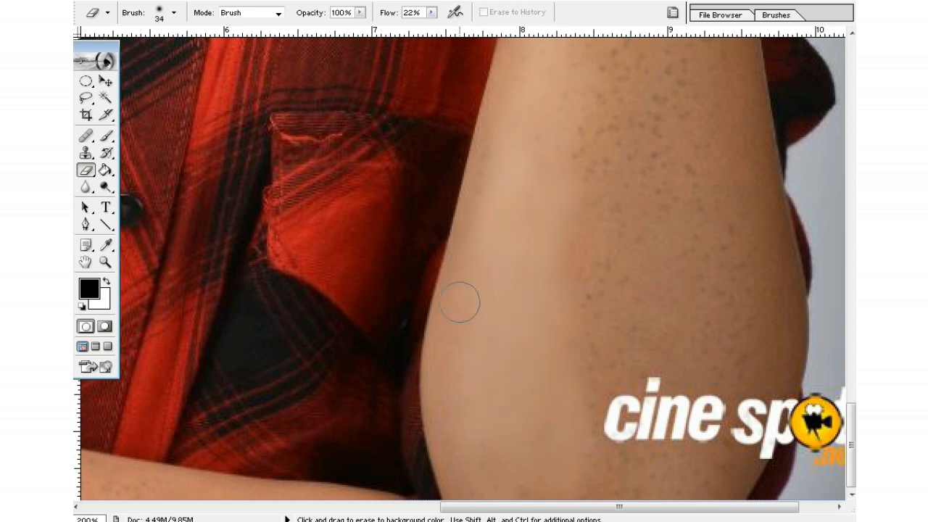
{"action": "mouse_move", "coordinate": [567, 323]}
{"action": "left_mouse_down"}
{"action": "mouse_move", "coordinate": [599, 207]}
{"action": "mouse_move", "coordinate": [591, 188]}
{"action": "mouse_move", "coordinate": [564, 236]}
{"action": "left_mouse_up"}
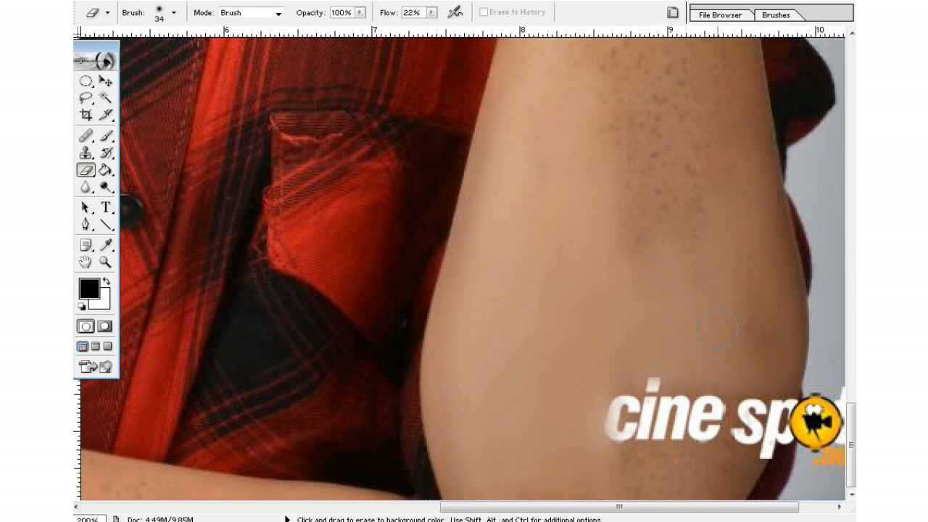
{"action": "left_click_drag", "start_coordinate": [688, 309], "coordinate": [613, 388]}
Step: Enlarge the eraser to 77 px and erase the mask over the remaining spots along the whole raised forearm
{"action": "right_click", "coordinate": [622, 327]}
{"action": "left_click_drag", "start_coordinate": [690, 353], "coordinate": [696, 355]}
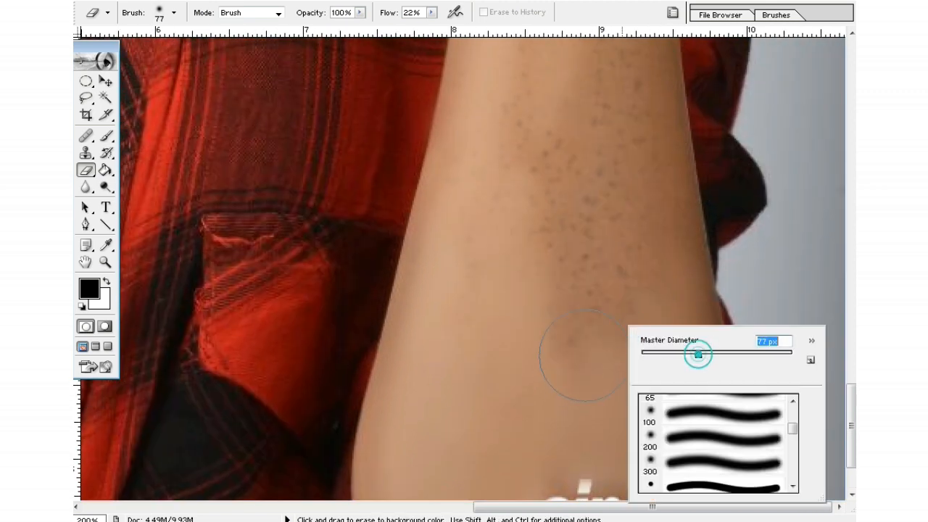
{"action": "left_click", "coordinate": [580, 372]}
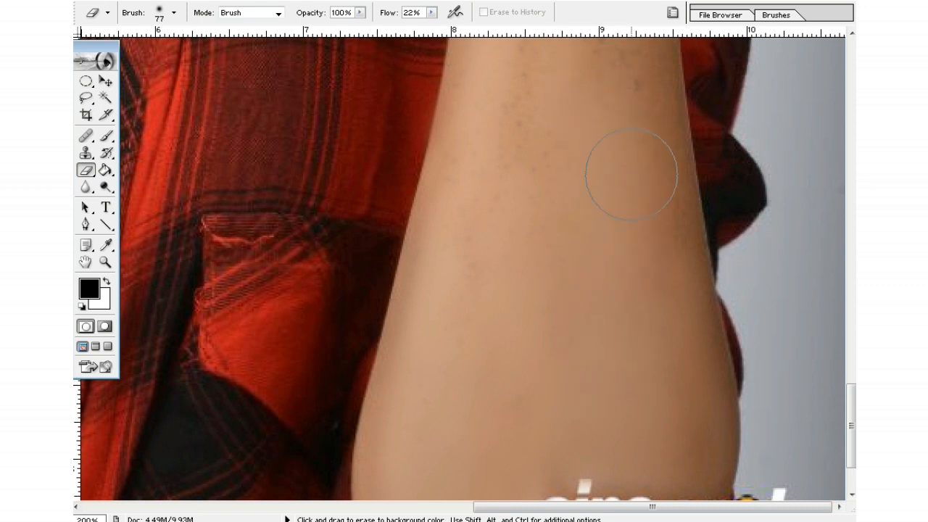
{"action": "left_click_drag", "start_coordinate": [599, 225], "coordinate": [605, 297]}
{"action": "mouse_move", "coordinate": [524, 90]}
{"action": "left_mouse_down"}
{"action": "mouse_move", "coordinate": [499, 382]}
{"action": "mouse_move", "coordinate": [480, 189]}
{"action": "mouse_move", "coordinate": [573, 74]}
{"action": "mouse_move", "coordinate": [649, 308]}
{"action": "mouse_move", "coordinate": [621, 110]}
{"action": "left_mouse_up"}
{"action": "left_click_drag", "start_coordinate": [642, 332], "coordinate": [640, 512]}
{"action": "mouse_move", "coordinate": [640, 180]}
{"action": "left_mouse_down"}
{"action": "mouse_move", "coordinate": [607, 238]}
{"action": "mouse_move", "coordinate": [642, 329]}
{"action": "mouse_move", "coordinate": [637, 285]}
{"action": "mouse_move", "coordinate": [560, 189]}
{"action": "mouse_move", "coordinate": [560, 286]}
{"action": "left_mouse_up"}
{"action": "left_click_drag", "start_coordinate": [560, 286], "coordinate": [514, 424]}
{"action": "mouse_move", "coordinate": [641, 156]}
{"action": "left_mouse_down"}
{"action": "mouse_move", "coordinate": [633, 323]}
{"action": "mouse_move", "coordinate": [549, 244]}
{"action": "mouse_move", "coordinate": [489, 208]}
{"action": "left_mouse_up"}
{"action": "left_click_drag", "start_coordinate": [584, 200], "coordinate": [602, 280]}
{"action": "mouse_move", "coordinate": [574, 179]}
{"action": "left_mouse_down"}
{"action": "mouse_move", "coordinate": [605, 285]}
{"action": "mouse_move", "coordinate": [601, 323]}
{"action": "left_mouse_up"}
{"action": "mouse_move", "coordinate": [477, 155]}
{"action": "left_mouse_down"}
{"action": "mouse_move", "coordinate": [362, 256]}
{"action": "mouse_move", "coordinate": [434, 217]}
{"action": "left_mouse_up"}
{"action": "key", "text": "ctrl+minus"}
{"action": "left_click_drag", "start_coordinate": [649, 334], "coordinate": [635, 195]}
{"action": "left_click_drag", "start_coordinate": [712, 419], "coordinate": [699, 231]}
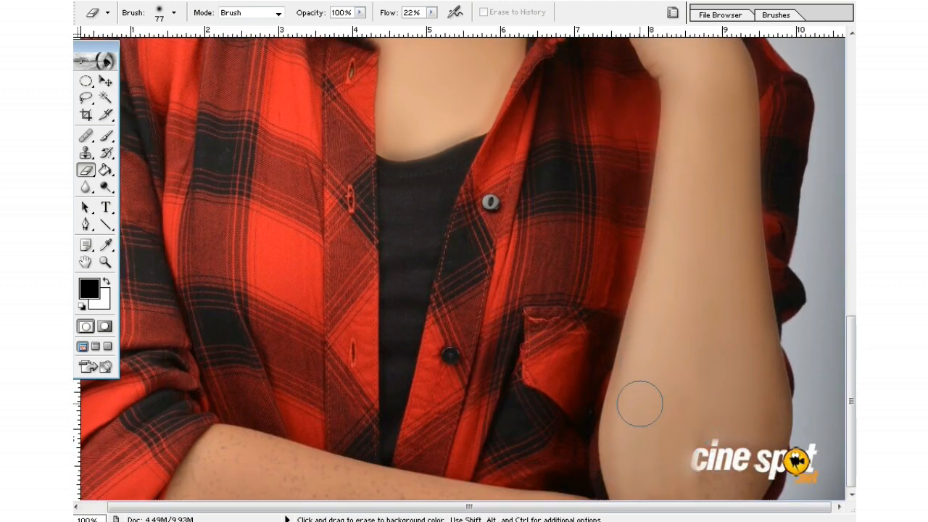
Step: Erase the mask over the spotted skin of the folded lower arm and the elbow beside the watermark
{"action": "left_click_drag", "start_coordinate": [640, 404], "coordinate": [649, 404]}
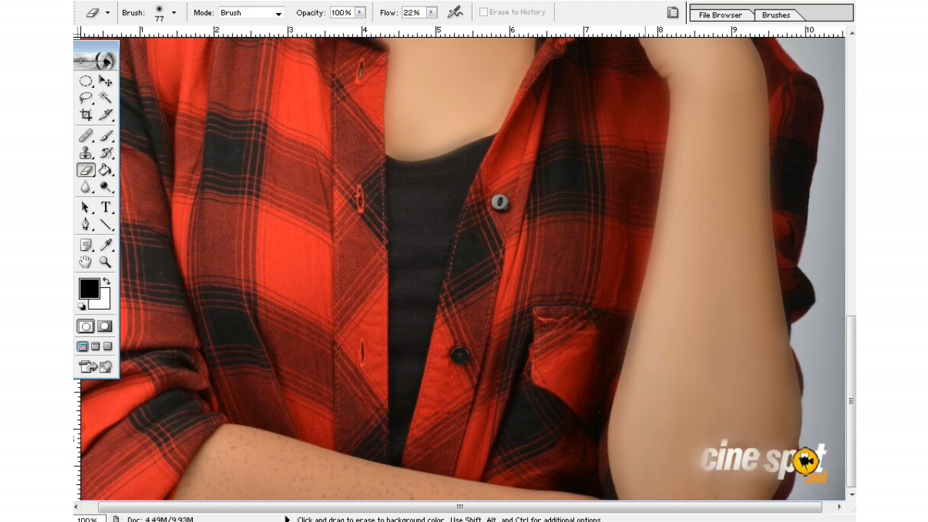
{"action": "left_click_drag", "start_coordinate": [447, 241], "coordinate": [455, 240]}
{"action": "left_click_drag", "start_coordinate": [372, 331], "coordinate": [663, 309]}
{"action": "left_click_drag", "start_coordinate": [489, 444], "coordinate": [339, 394]}
{"action": "left_click_drag", "start_coordinate": [194, 483], "coordinate": [222, 472]}
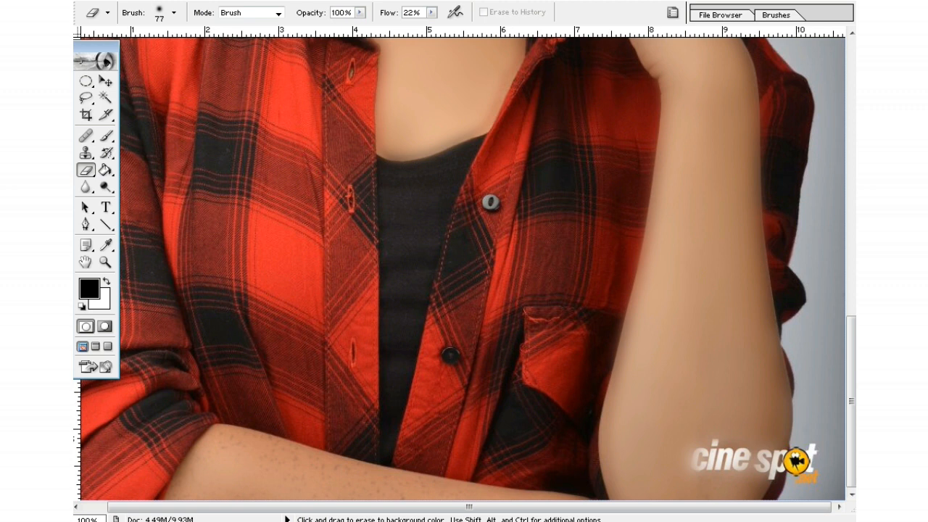
{"action": "scroll", "coordinate": [455, 480], "scroll_direction": "left", "scroll_amount": 2}
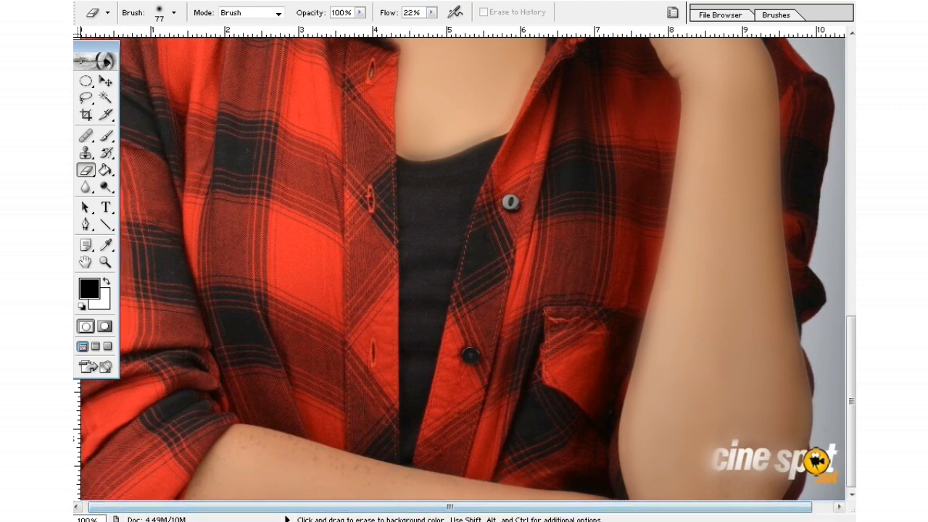
{"action": "left_click", "coordinate": [661, 408], "text": "ctrl"}
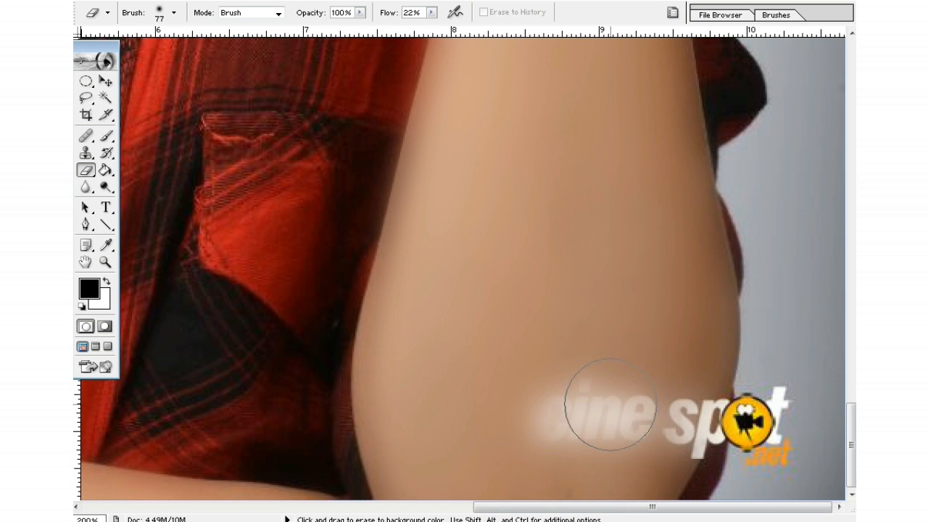
Step: Examine the retouched hand, neck, chest, face and forearm at close and full-figure magnification for leftover blemishes
{"action": "left_click", "coordinate": [532, 257], "text": "alt"}
{"action": "left_click_drag", "start_coordinate": [535, 181], "coordinate": [555, 355]}
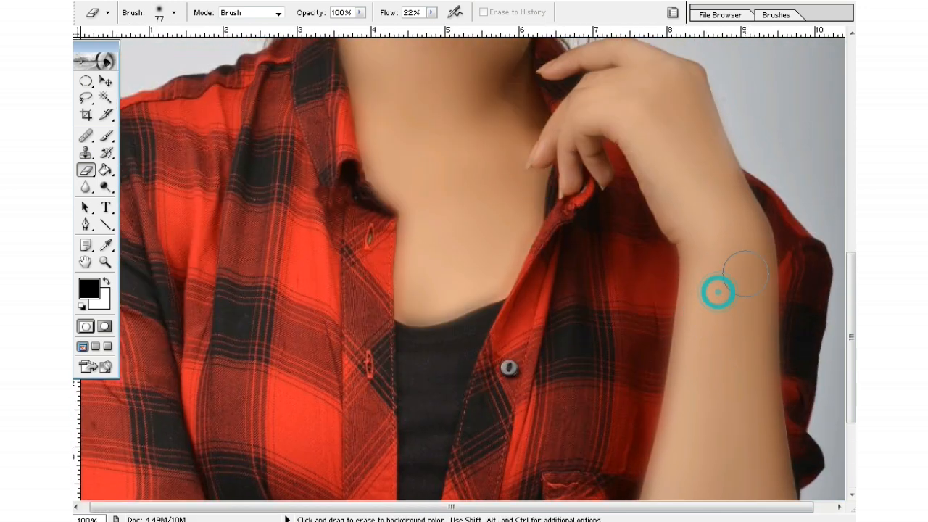
{"action": "left_click_drag", "start_coordinate": [602, 93], "coordinate": [609, 170]}
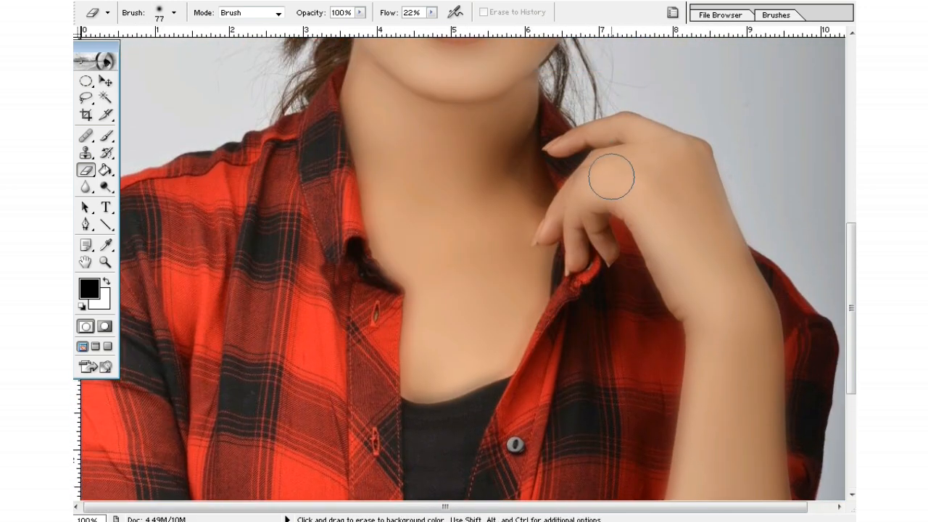
{"action": "left_click_drag", "start_coordinate": [464, 242], "coordinate": [463, 276]}
{"action": "left_click_drag", "start_coordinate": [440, 208], "coordinate": [446, 383]}
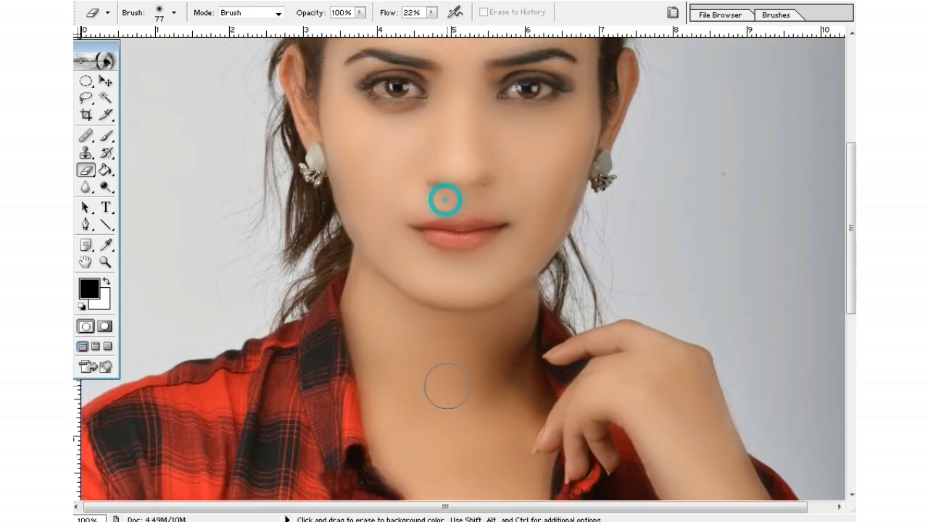
{"action": "left_click_drag", "start_coordinate": [518, 228], "coordinate": [522, 294]}
{"action": "left_click", "coordinate": [522, 294], "text": "ctrl"}
{"action": "right_click", "coordinate": [530, 282]}
{"action": "left_click", "coordinate": [588, 300]}
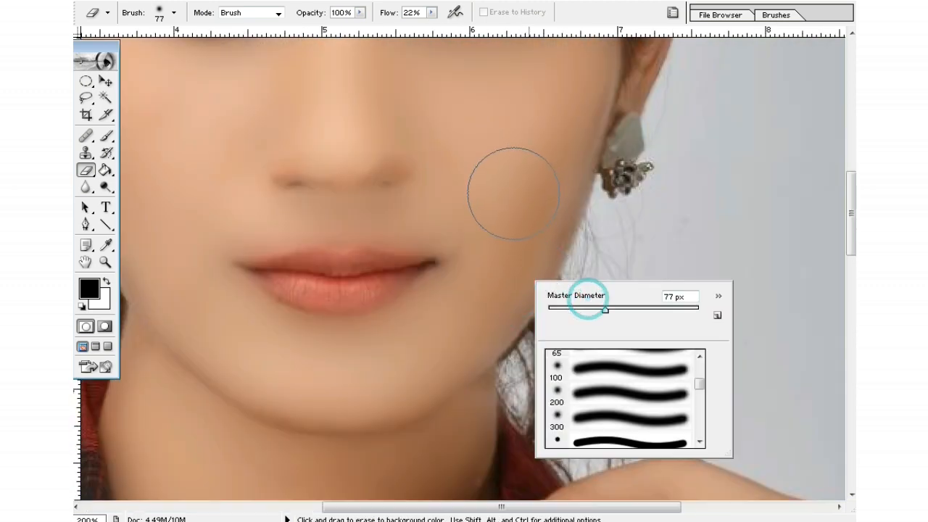
{"action": "left_click", "coordinate": [508, 207]}
{"action": "left_click", "coordinate": [458, 246], "text": "alt"}
{"action": "left_click_drag", "start_coordinate": [380, 259], "coordinate": [378, 278]}
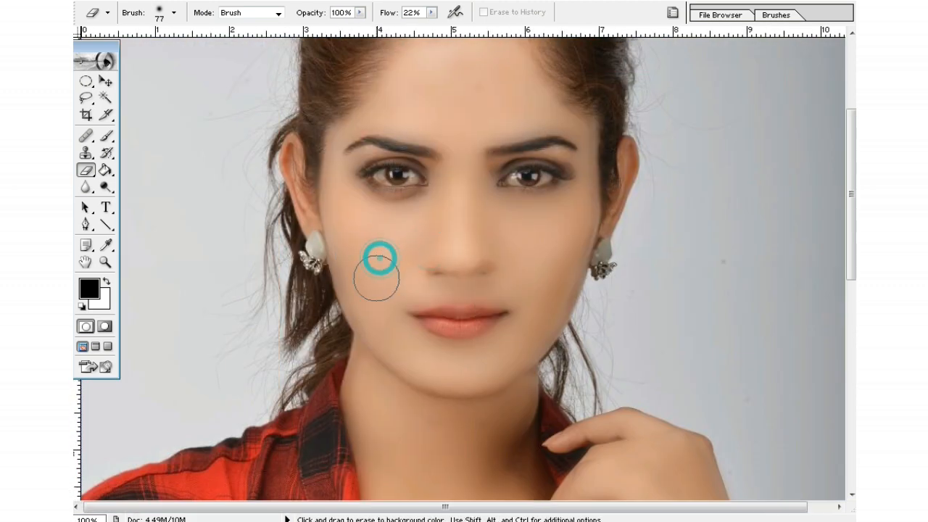
{"action": "left_click_drag", "start_coordinate": [423, 148], "coordinate": [427, 218]}
{"action": "left_click_drag", "start_coordinate": [460, 175], "coordinate": [414, 184]}
{"action": "left_click", "coordinate": [501, 167], "text": "alt"}
{"action": "left_click_drag", "start_coordinate": [500, 312], "coordinate": [525, 219]}
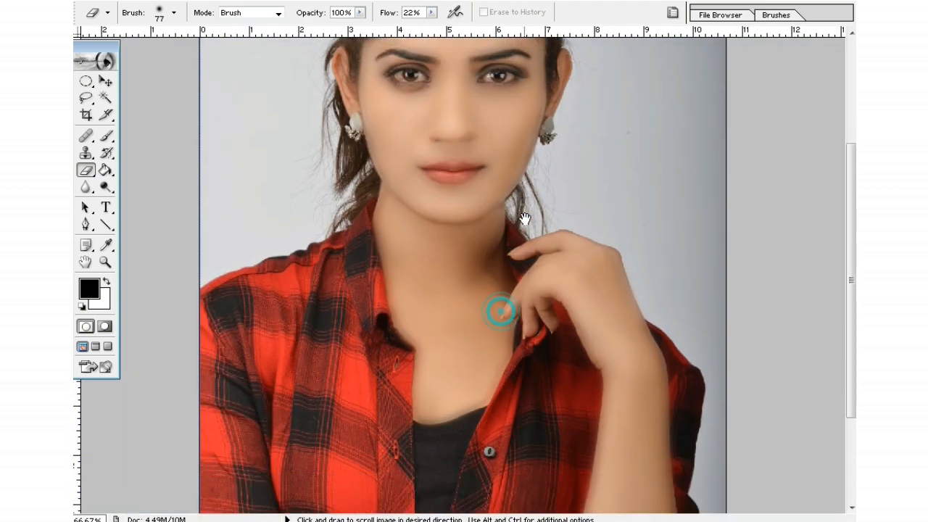
{"action": "left_click", "coordinate": [461, 272]}
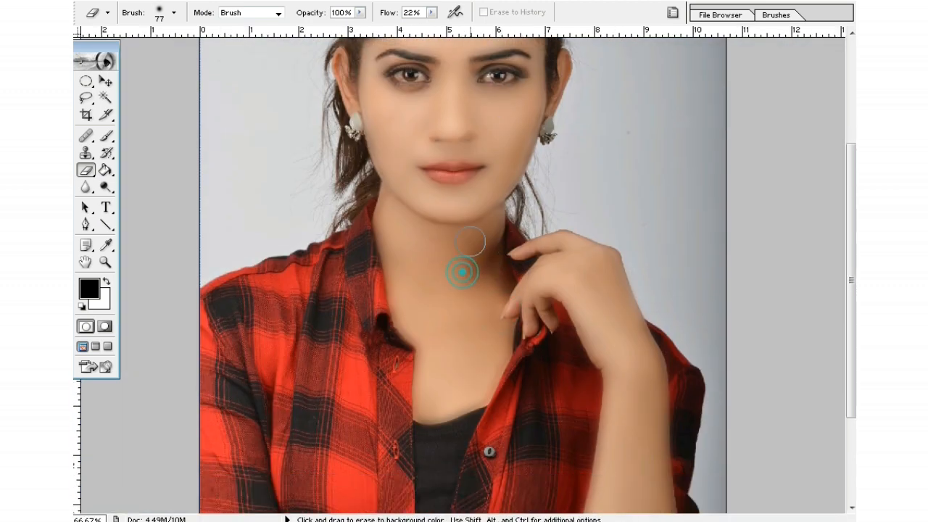
{"action": "left_click", "coordinate": [460, 321], "text": "alt"}
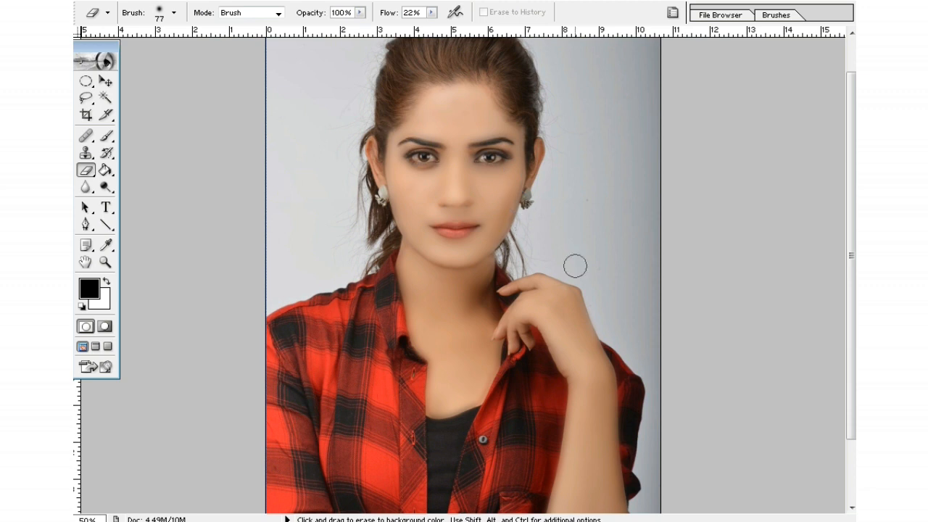
{"action": "scroll", "coordinate": [597, 327], "scroll_direction": "down", "scroll_amount": 3}
{"action": "left_click", "coordinate": [611, 474], "text": "ctrl"}
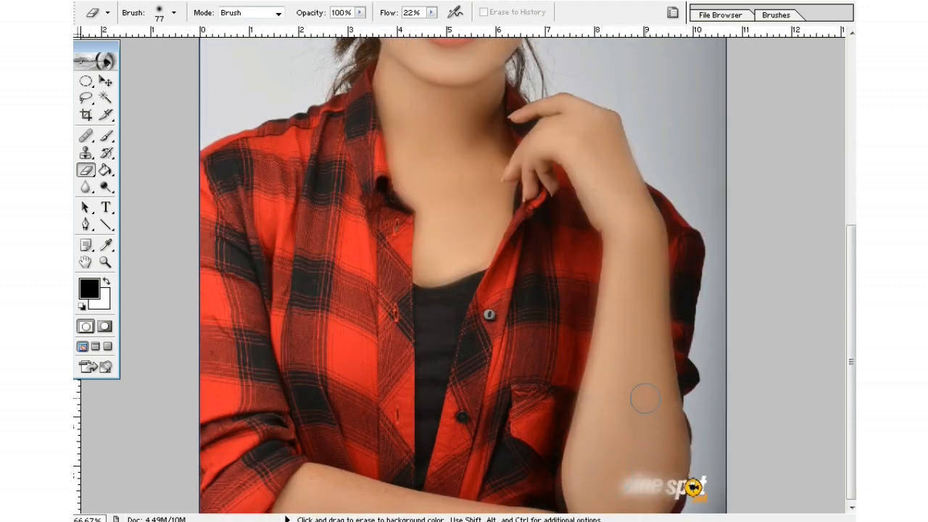
Step: Show the Layers palette again, move it higher beside the portrait, and bring the face back into view
{"action": "key", "text": "F7"}
{"action": "left_click_drag", "start_coordinate": [817, 289], "coordinate": [795, 75]}
{"action": "scroll", "coordinate": [663, 174], "scroll_direction": "up", "scroll_amount": 6}
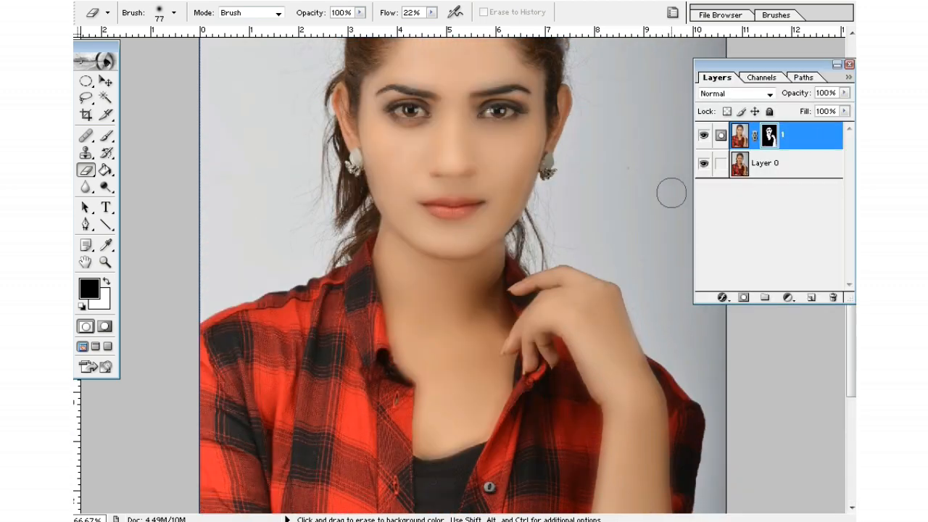
Step: Try reduced fill values on the masked layer 1, ending at 81%, and check the face up close
{"action": "left_click_drag", "start_coordinate": [844, 111], "coordinate": [843, 132]}
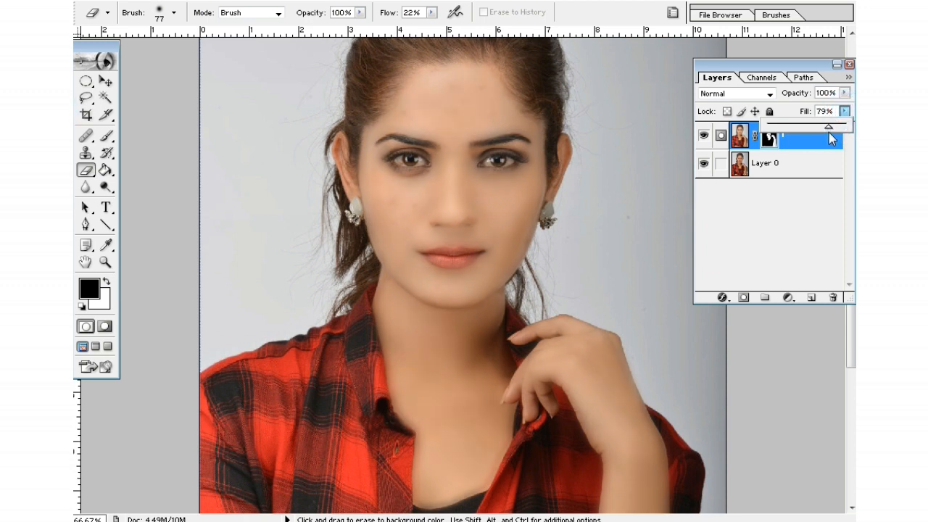
{"action": "mouse_move", "coordinate": [820, 134]}
{"action": "left_mouse_down"}
{"action": "mouse_move", "coordinate": [770, 135]}
{"action": "mouse_move", "coordinate": [809, 134]}
{"action": "left_mouse_up"}
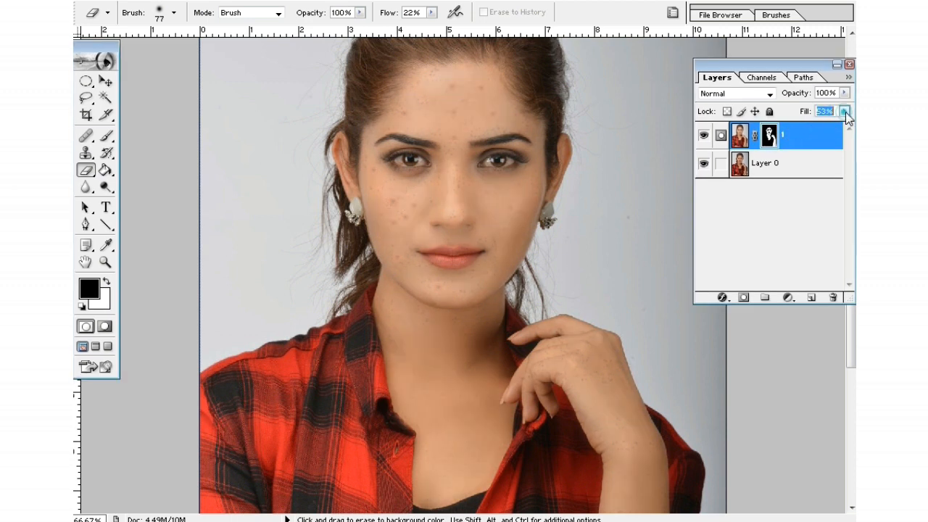
{"action": "left_click", "coordinate": [845, 111]}
{"action": "left_click_drag", "start_coordinate": [806, 127], "coordinate": [780, 131]}
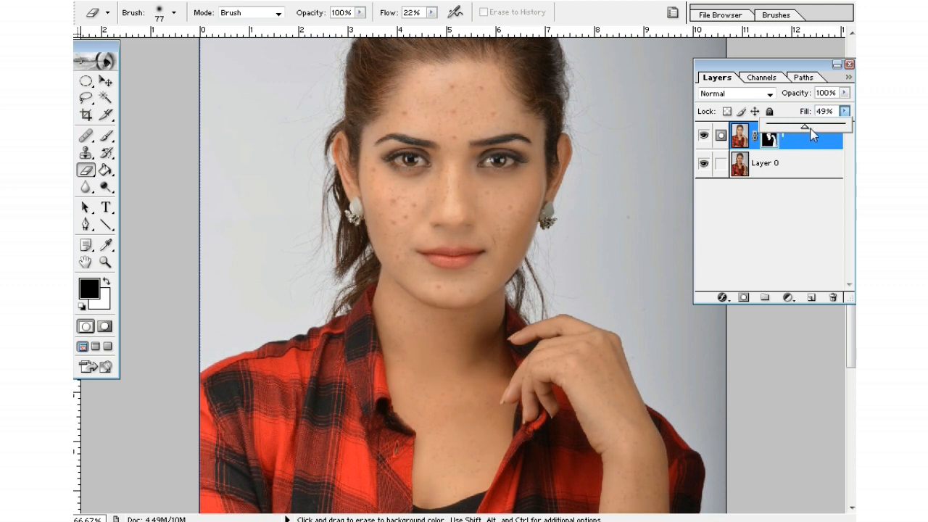
{"action": "left_click_drag", "start_coordinate": [816, 129], "coordinate": [845, 128]}
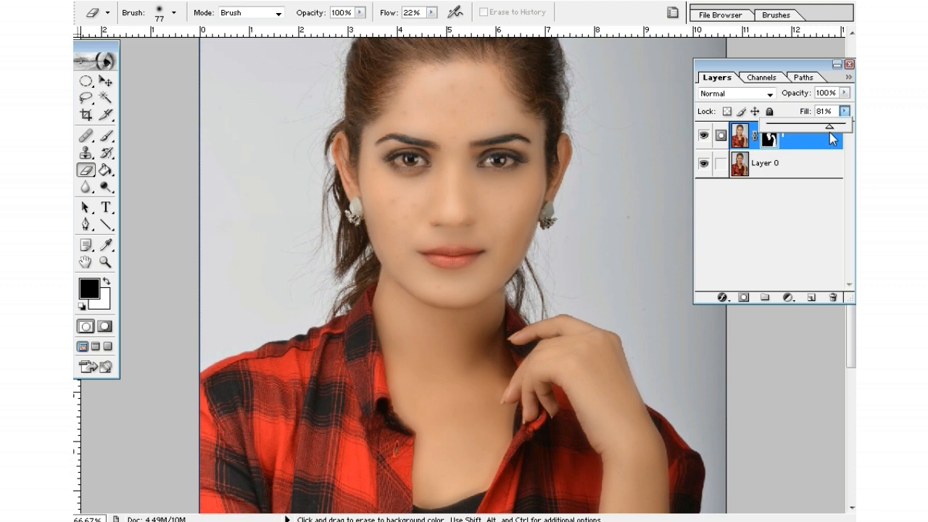
{"action": "left_click", "coordinate": [448, 233], "text": "ctrl"}
{"action": "left_click", "coordinate": [461, 232], "text": "ctrl"}
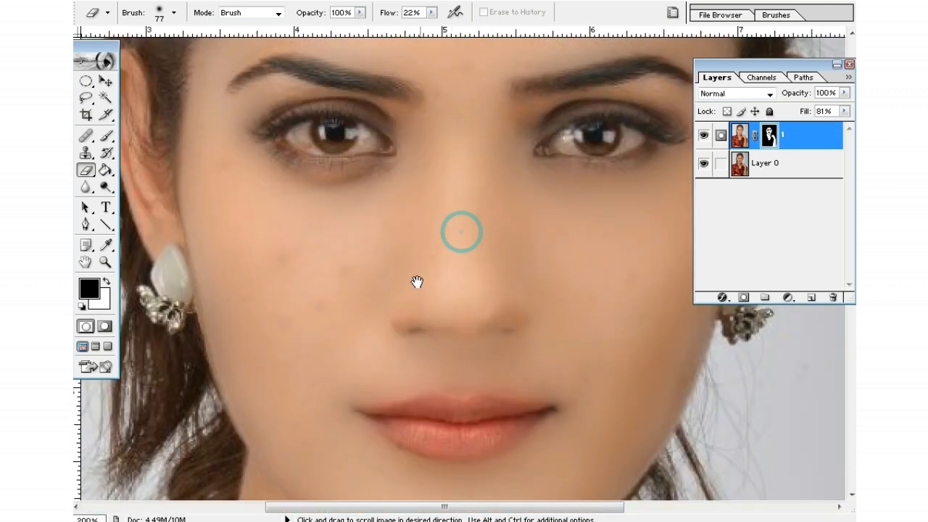
{"action": "left_click_drag", "start_coordinate": [416, 281], "coordinate": [484, 115]}
{"action": "left_click_drag", "start_coordinate": [494, 294], "coordinate": [483, 120]}
{"action": "left_click", "coordinate": [505, 228], "text": "alt"}
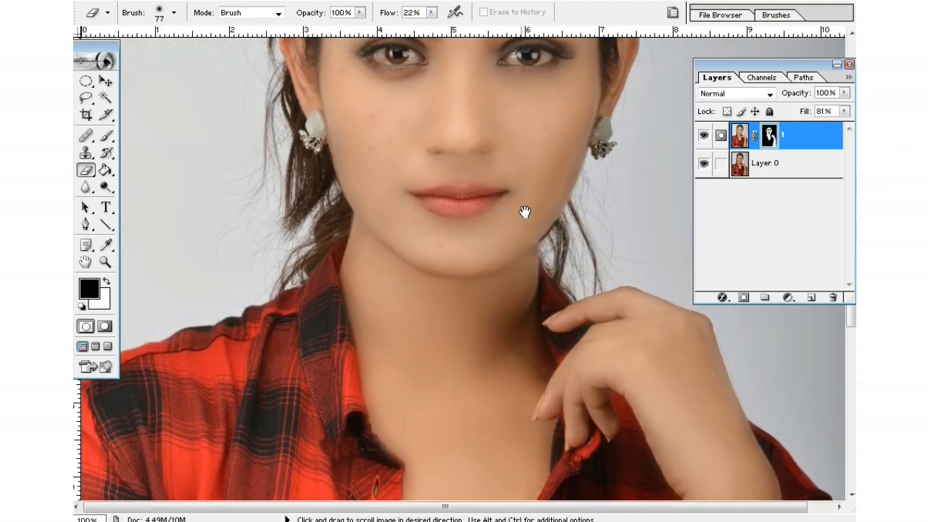
{"action": "left_click_drag", "start_coordinate": [525, 240], "coordinate": [519, 367]}
Step: Set the fill of the masked layer 1 to 74%
{"action": "left_click", "coordinate": [846, 112]}
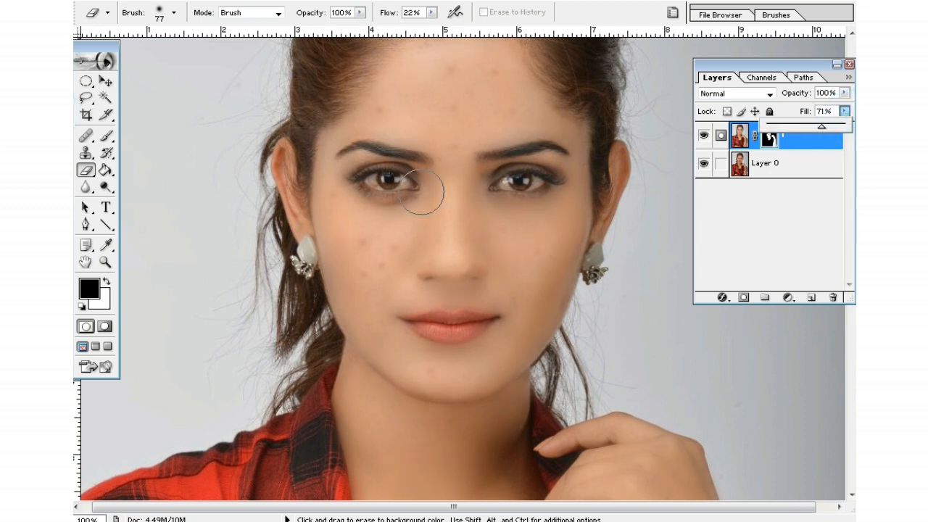
{"action": "left_click", "coordinate": [470, 232], "text": "alt"}
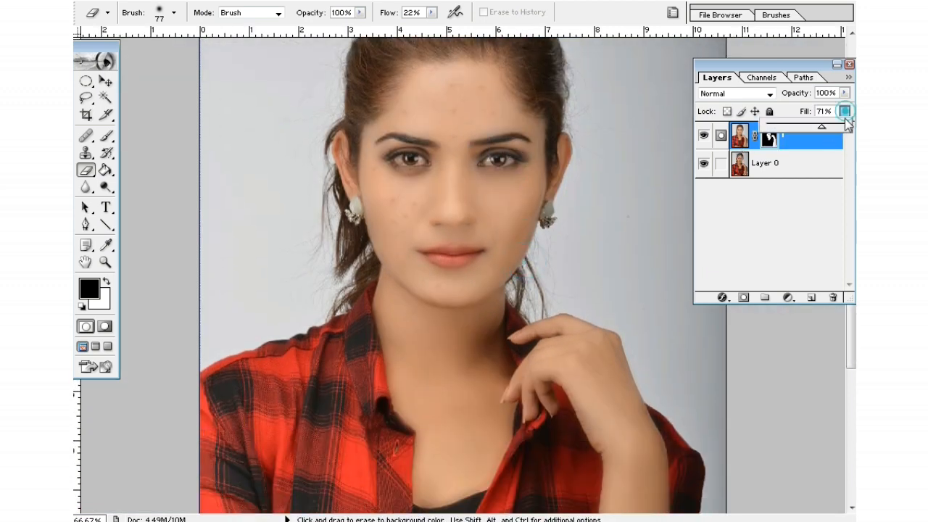
{"action": "left_click_drag", "start_coordinate": [826, 134], "coordinate": [844, 128]}
{"action": "left_click", "coordinate": [843, 112]}
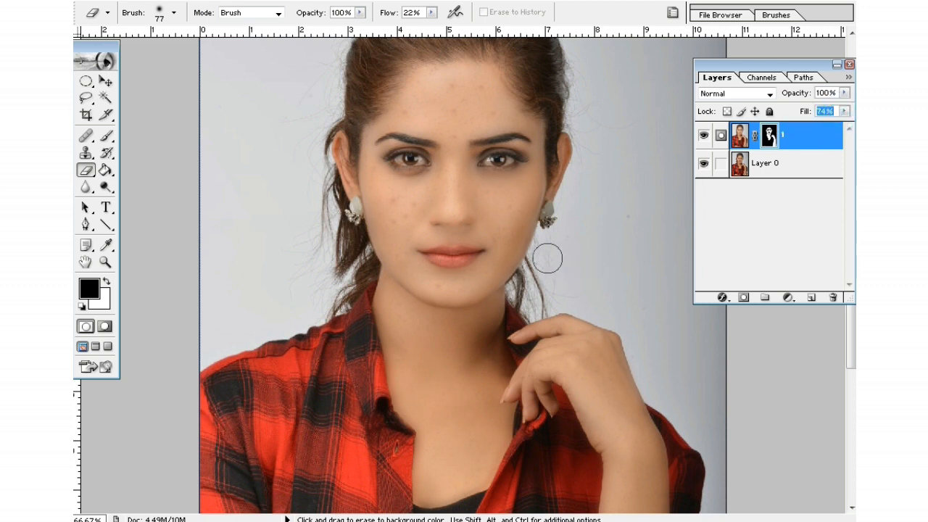
Step: Examine the face, neck, chest and raised forearm close up to judge the skin at the reduced fill
{"action": "left_click", "coordinate": [460, 228], "text": "ctrl"}
{"action": "left_click", "coordinate": [460, 228], "text": "ctrl"}
{"action": "left_click_drag", "start_coordinate": [486, 411], "coordinate": [516, 203]}
{"action": "left_click", "coordinate": [516, 203], "text": "alt"}
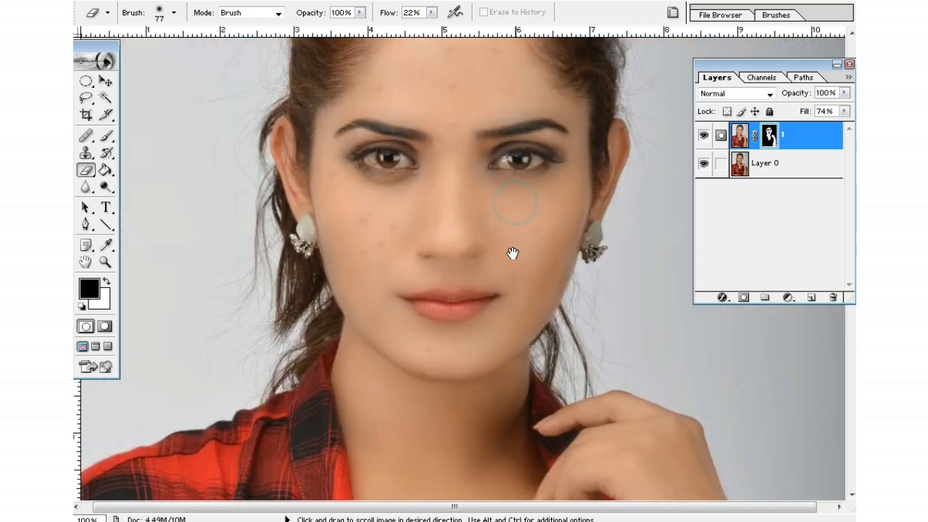
{"action": "left_click_drag", "start_coordinate": [499, 241], "coordinate": [510, 167]}
{"action": "left_click_drag", "start_coordinate": [491, 278], "coordinate": [467, 122]}
{"action": "left_click_drag", "start_coordinate": [617, 293], "coordinate": [618, 24]}
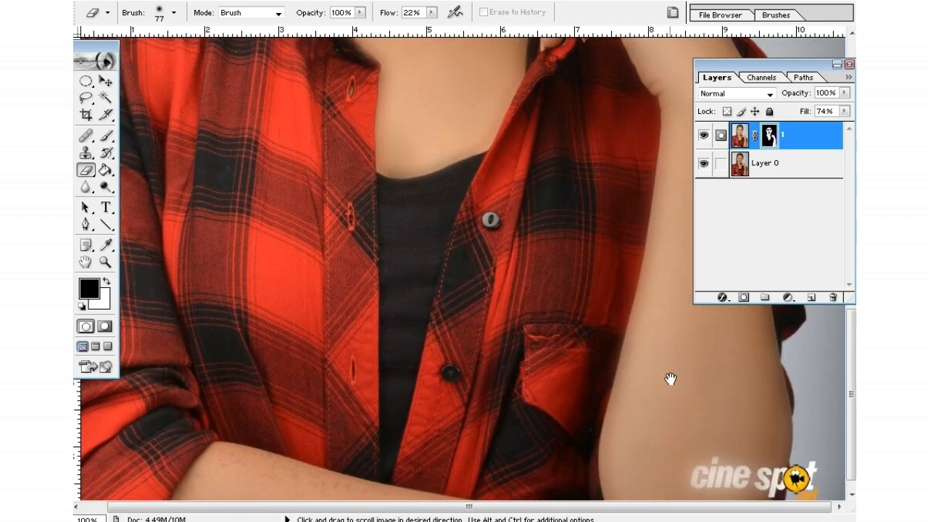
{"action": "left_click_drag", "start_coordinate": [671, 378], "coordinate": [507, 190]}
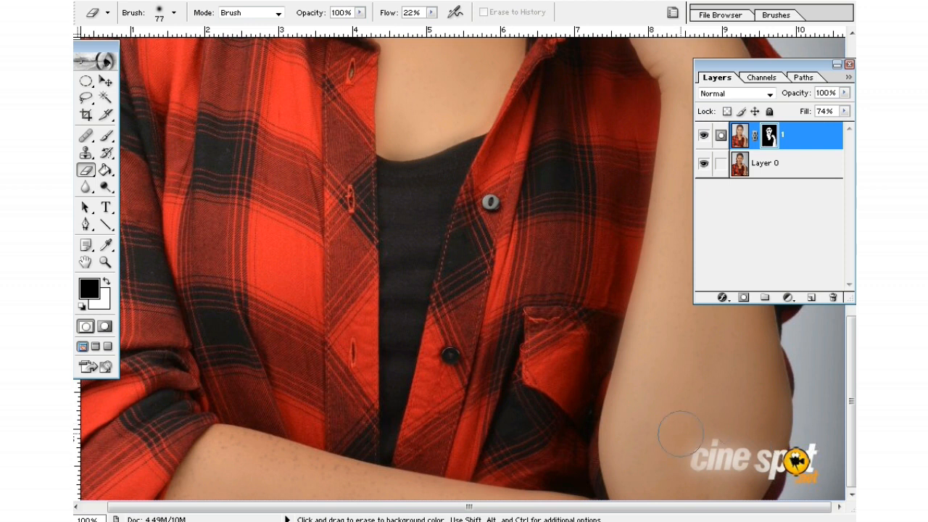
{"action": "right_click", "coordinate": [740, 420]}
{"action": "left_click", "coordinate": [655, 348], "text": "alt"}
{"action": "left_click", "coordinate": [706, 446], "text": "alt"}
{"action": "left_click", "coordinate": [467, 193]}
{"action": "left_click", "coordinate": [700, 409], "text": "alt"}
{"action": "left_click", "coordinate": [474, 190]}
{"action": "left_click", "coordinate": [720, 404], "text": "alt"}
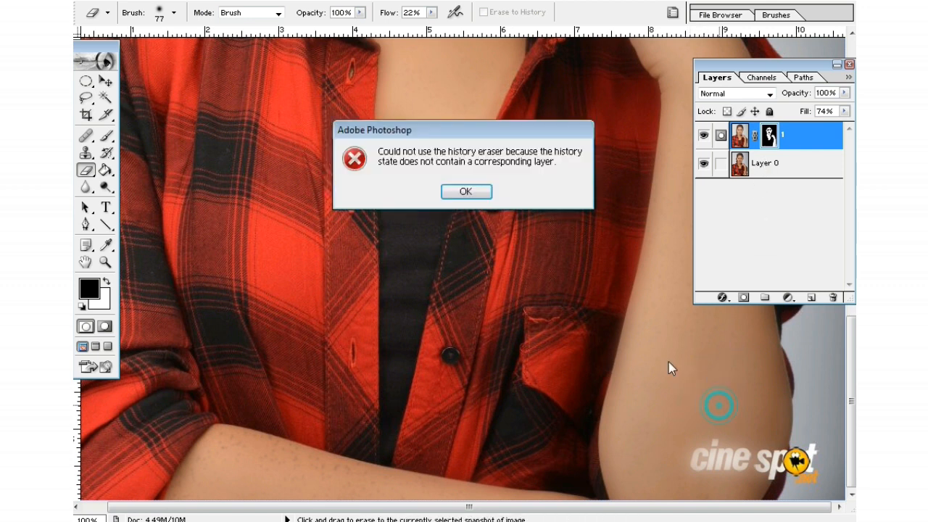
{"action": "left_click", "coordinate": [468, 193]}
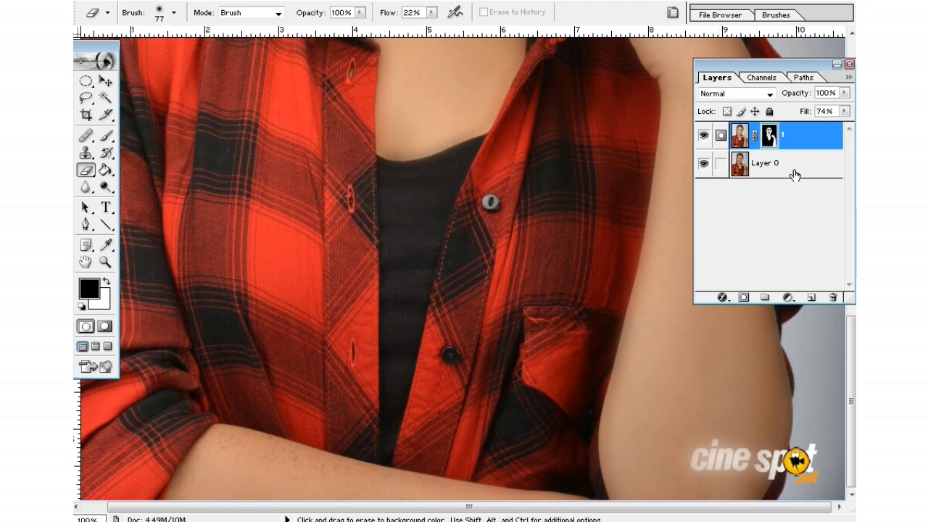
Step: Merge the masked layer 1 and Layer 0 into a single layer
{"action": "scroll", "coordinate": [754, 196], "scroll_direction": "up", "scroll_amount": 3}
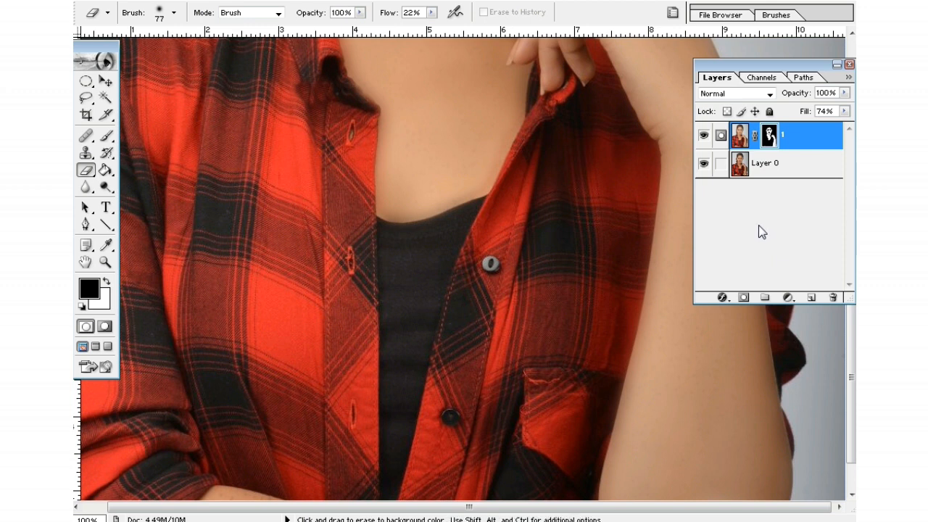
{"action": "key", "text": "ctrl+shift+e"}
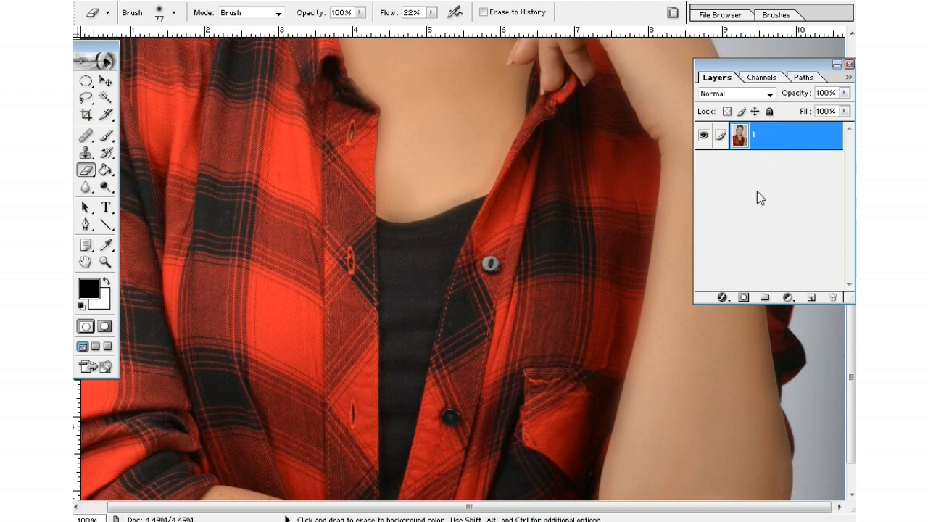
{"action": "scroll", "coordinate": [727, 363], "scroll_direction": "down", "scroll_amount": 3}
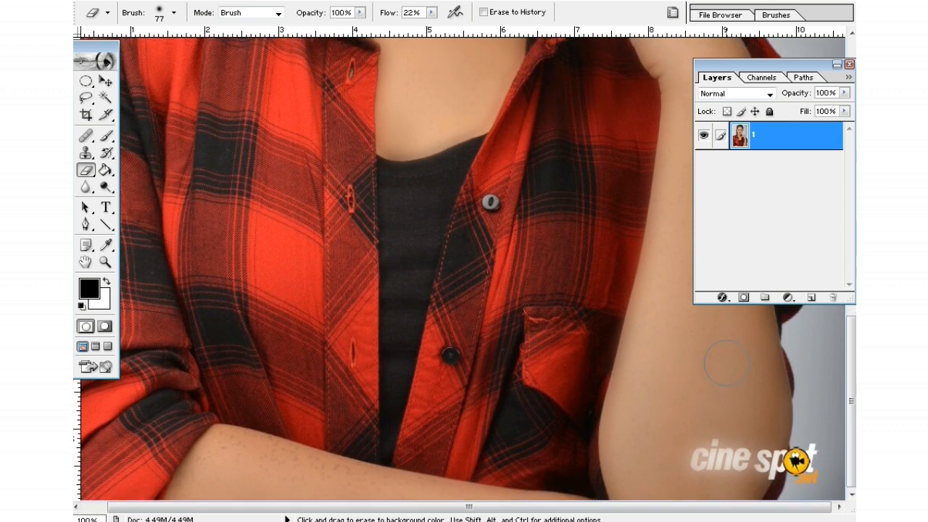
Step: Use the Clone Stamp with sampled arm skin to cover the first letters of the "cine spot" watermark
{"action": "left_click", "coordinate": [86, 152]}
{"action": "left_click", "coordinate": [697, 399], "text": "alt"}
{"action": "left_click", "coordinate": [689, 401]}
{"action": "left_click", "coordinate": [687, 400], "text": "alt"}
{"action": "left_click", "coordinate": [680, 386]}
{"action": "left_click", "coordinate": [659, 356], "text": "alt"}
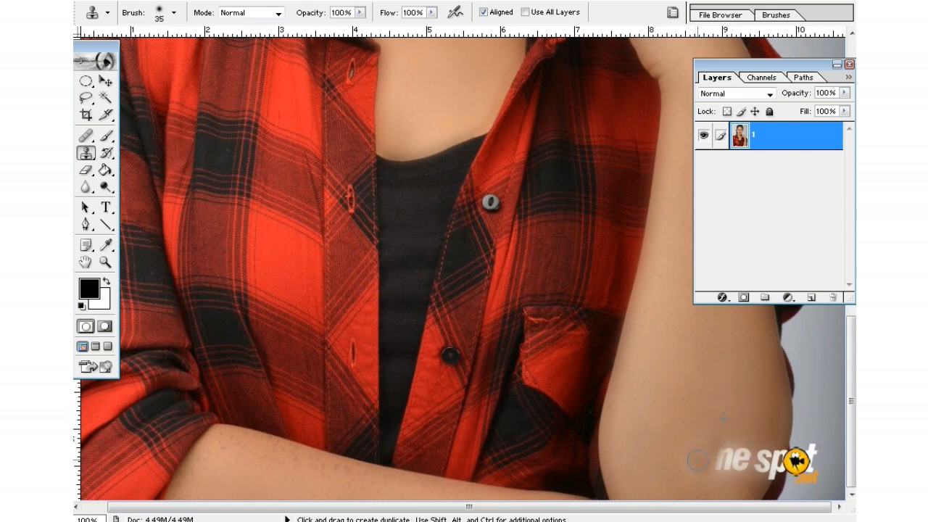
{"action": "mouse_move", "coordinate": [723, 454]}
{"action": "left_mouse_down"}
{"action": "mouse_move", "coordinate": [745, 468]}
{"action": "mouse_move", "coordinate": [772, 450]}
{"action": "mouse_move", "coordinate": [767, 484]}
{"action": "mouse_move", "coordinate": [758, 465]}
{"action": "mouse_move", "coordinate": [733, 458]}
{"action": "left_mouse_up"}
Step: Clone nearby elbow skin over the remaining watermark letters on the arm, up to the edge of the fish logo
{"action": "left_click", "coordinate": [748, 423], "text": "alt"}
{"action": "left_click", "coordinate": [776, 429], "text": "alt"}
{"action": "left_click", "coordinate": [769, 441], "text": "alt"}
{"action": "left_click", "coordinate": [720, 423], "text": "alt"}
{"action": "left_click", "coordinate": [686, 447]}
{"action": "left_click", "coordinate": [711, 442], "text": "alt"}
{"action": "left_click", "coordinate": [707, 456]}
{"action": "left_click", "coordinate": [685, 453], "text": "alt"}
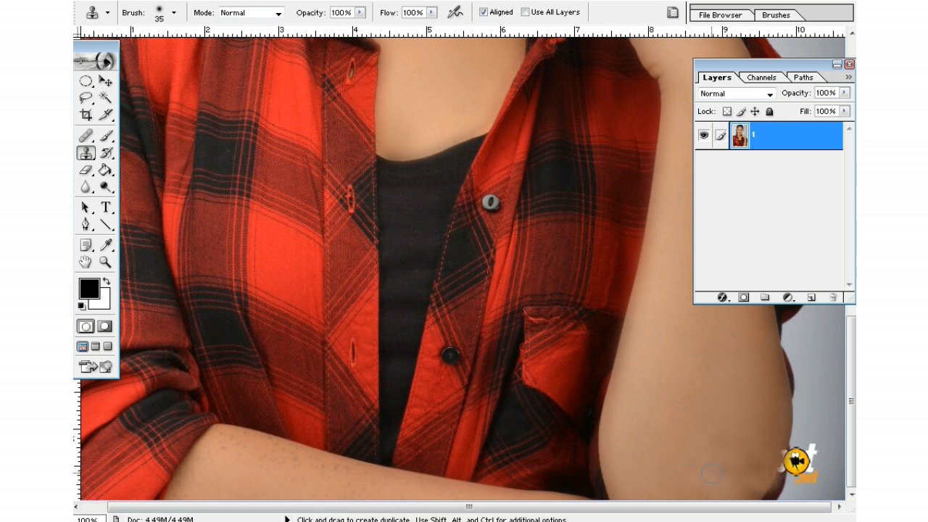
{"action": "left_click", "coordinate": [728, 431], "text": "alt"}
{"action": "left_click", "coordinate": [732, 451]}
{"action": "left_click", "coordinate": [747, 434], "text": "alt"}
{"action": "mouse_move", "coordinate": [742, 455]}
{"action": "left_mouse_down"}
{"action": "mouse_move", "coordinate": [745, 466]}
{"action": "mouse_move", "coordinate": [738, 427]}
{"action": "left_mouse_up"}
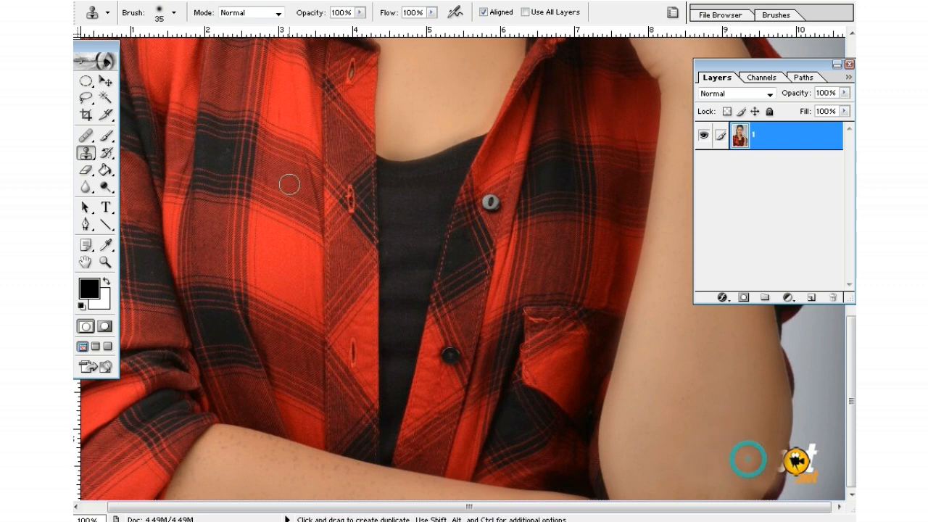
Step: Smooth the uneven cloned patch on the elbow with the Healing Brush, using skin sampled just above it
{"action": "left_click", "coordinate": [85, 136]}
{"action": "left_click", "coordinate": [704, 425], "text": "alt"}
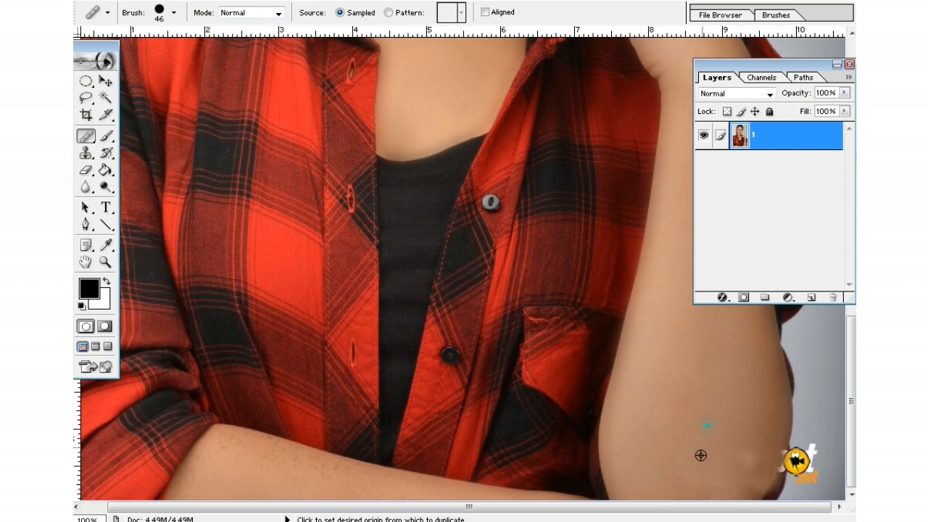
{"action": "left_click", "coordinate": [731, 450]}
{"action": "left_click", "coordinate": [742, 451]}
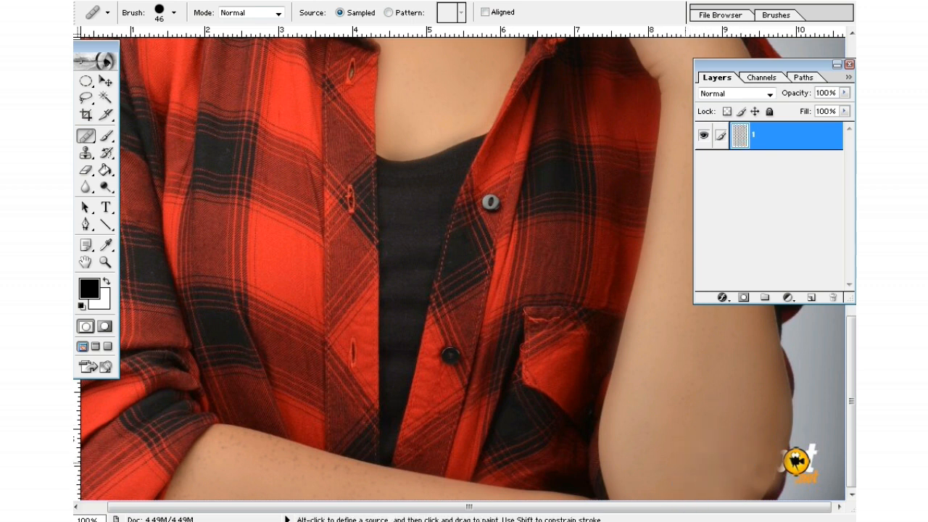
{"action": "left_click", "coordinate": [748, 461]}
{"action": "left_click", "coordinate": [710, 436], "text": "alt"}
Step: Bring the spotted cheek beside the earring into close view and set the Healing Brush diameter to 15 px
{"action": "left_click", "coordinate": [709, 449], "text": "ctrl+alt"}
{"action": "left_click_drag", "start_coordinate": [674, 331], "coordinate": [671, 455]}
{"action": "left_click_drag", "start_coordinate": [539, 225], "coordinate": [530, 321]}
{"action": "left_click", "coordinate": [431, 245], "text": "ctrl"}
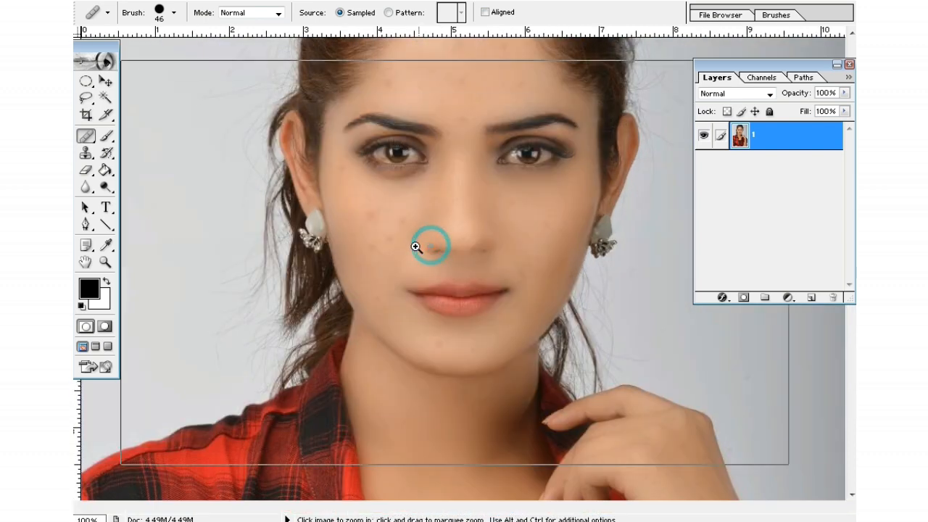
{"action": "left_click", "coordinate": [415, 247], "text": "ctrl"}
{"action": "left_click", "coordinate": [400, 263], "text": "ctrl"}
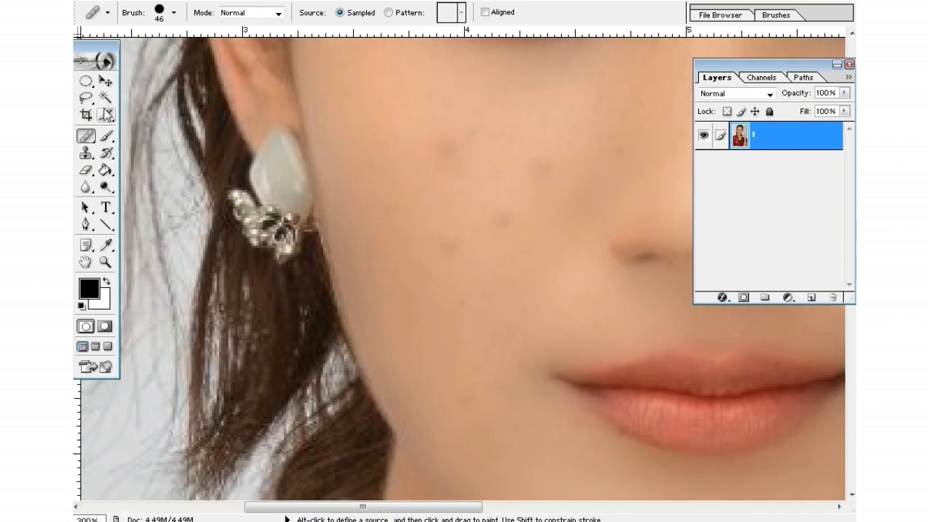
{"action": "right_click", "coordinate": [460, 152]}
{"action": "left_click_drag", "start_coordinate": [507, 181], "coordinate": [483, 180]}
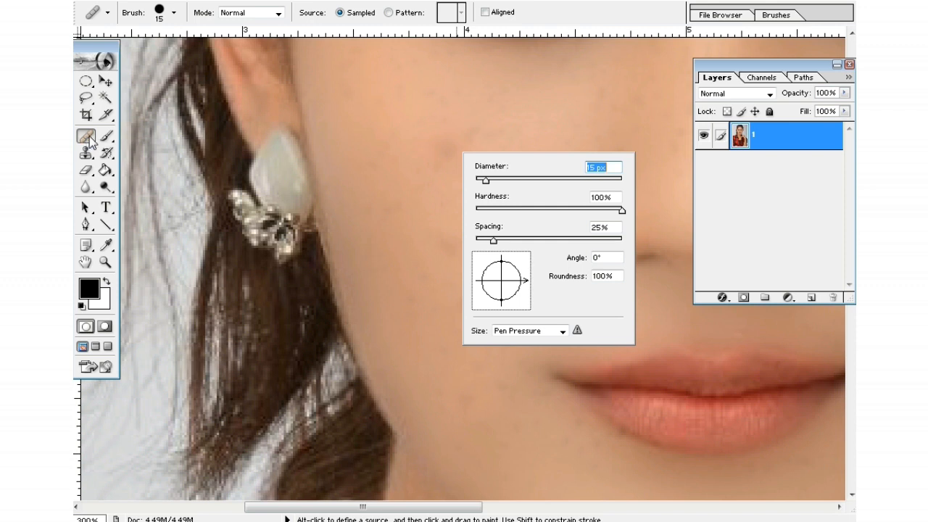
{"action": "left_click", "coordinate": [578, 24]}
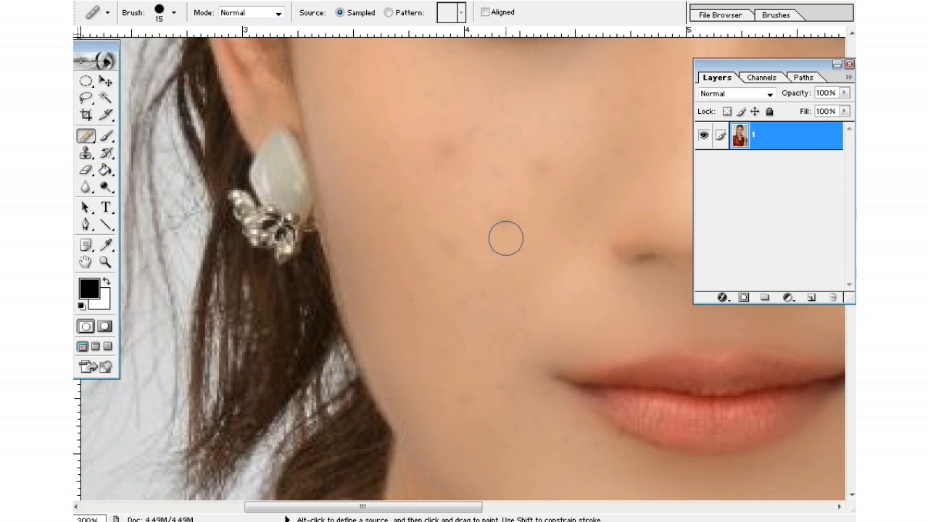
Step: Heal the dark spots on the left cheek and below the eye using clean skin sampled from the cheek
{"action": "key", "text": "ctrl+minus"}
{"action": "left_click", "coordinate": [467, 183], "text": "alt"}
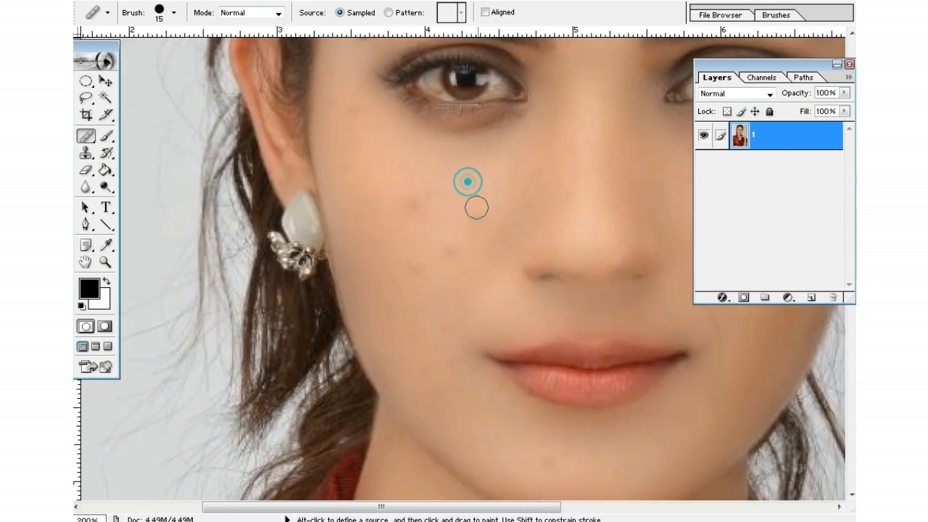
{"action": "left_click", "coordinate": [448, 228]}
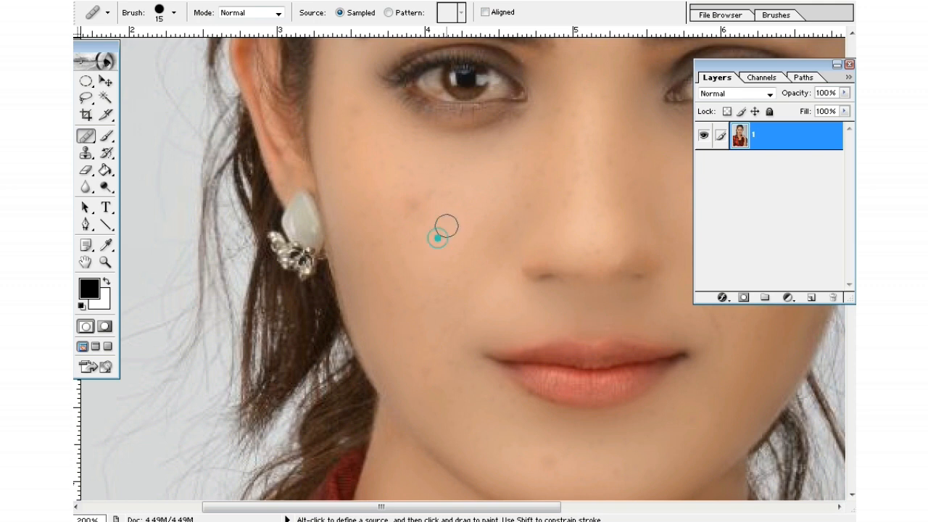
{"action": "left_click", "coordinate": [414, 201]}
{"action": "left_click", "coordinate": [449, 192]}
{"action": "left_click", "coordinate": [350, 99], "text": "alt"}
{"action": "left_click", "coordinate": [441, 171]}
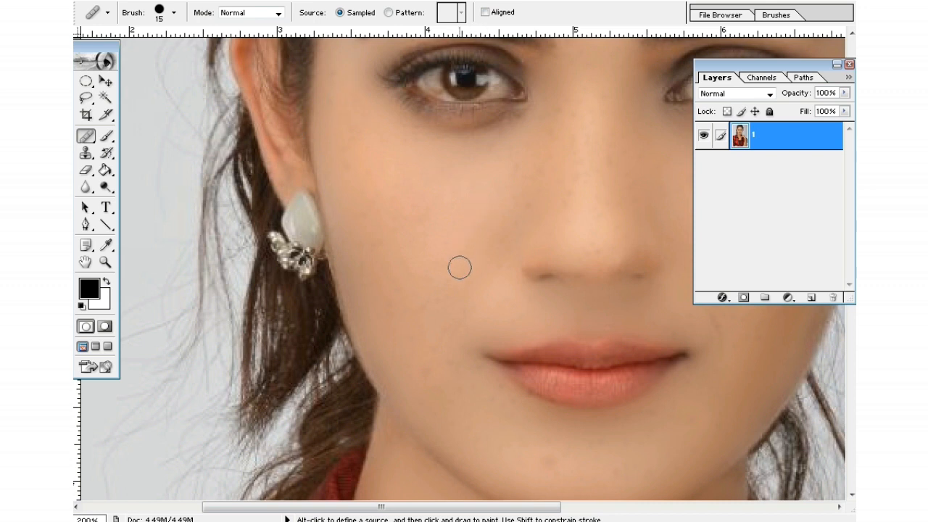
Step: Heal the remaining small spots along the left lower cheek and jaw
{"action": "left_click_drag", "start_coordinate": [472, 404], "coordinate": [456, 243]}
{"action": "left_click_drag", "start_coordinate": [413, 216], "coordinate": [404, 206]}
{"action": "left_click", "coordinate": [488, 236]}
{"action": "mouse_move", "coordinate": [450, 251]}
{"action": "left_mouse_down"}
{"action": "mouse_move", "coordinate": [420, 271]}
{"action": "mouse_move", "coordinate": [423, 286]}
{"action": "left_mouse_up"}
{"action": "left_click", "coordinate": [398, 193]}
{"action": "left_click_drag", "start_coordinate": [408, 170], "coordinate": [417, 234]}
{"action": "left_click", "coordinate": [379, 207]}
{"action": "left_click_drag", "start_coordinate": [402, 172], "coordinate": [406, 217]}
{"action": "left_click", "coordinate": [382, 182]}
{"action": "left_click", "coordinate": [353, 178]}
{"action": "left_click", "coordinate": [402, 188]}
{"action": "left_click", "coordinate": [426, 188]}
{"action": "left_click", "coordinate": [427, 230]}
Step: Heal the faint marks around the mouth and chin with freshly sampled skin
{"action": "left_click_drag", "start_coordinate": [527, 203], "coordinate": [416, 230]}
{"action": "left_click", "coordinate": [415, 239], "text": "alt"}
{"action": "left_click", "coordinate": [408, 276]}
{"action": "left_click", "coordinate": [394, 244], "text": "alt"}
{"action": "left_click", "coordinate": [380, 186], "text": "alt"}
{"action": "left_click", "coordinate": [385, 212]}
{"action": "left_click", "coordinate": [331, 280]}
{"action": "left_click", "coordinate": [331, 177], "text": "alt"}
{"action": "left_click", "coordinate": [344, 261]}
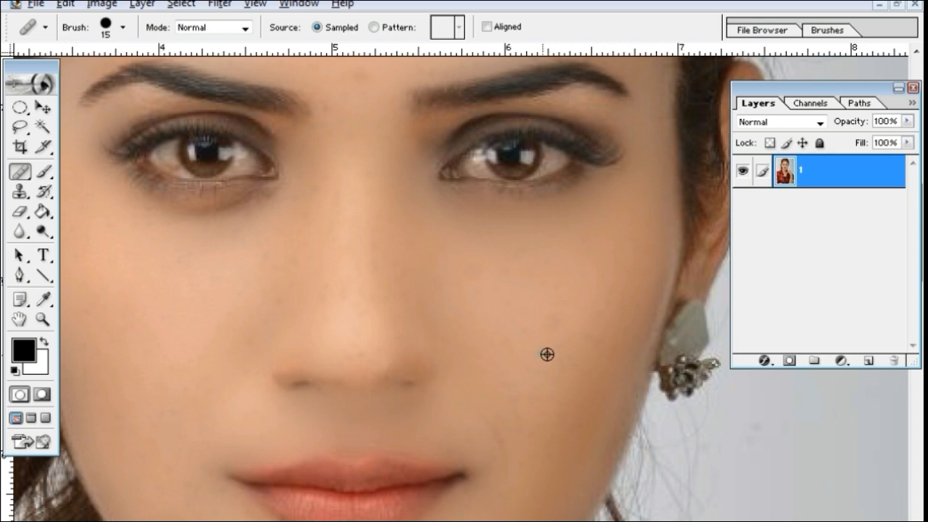
Step: Heal the spots on the right cheek beside the other earring
{"action": "left_click", "coordinate": [535, 367], "text": "alt"}
{"action": "left_click", "coordinate": [504, 438]}
{"action": "left_click", "coordinate": [529, 412]}
Step: Heal the blemishes between the eyebrows and on the lower middle of the forehead
{"action": "left_click_drag", "start_coordinate": [490, 271], "coordinate": [501, 335]}
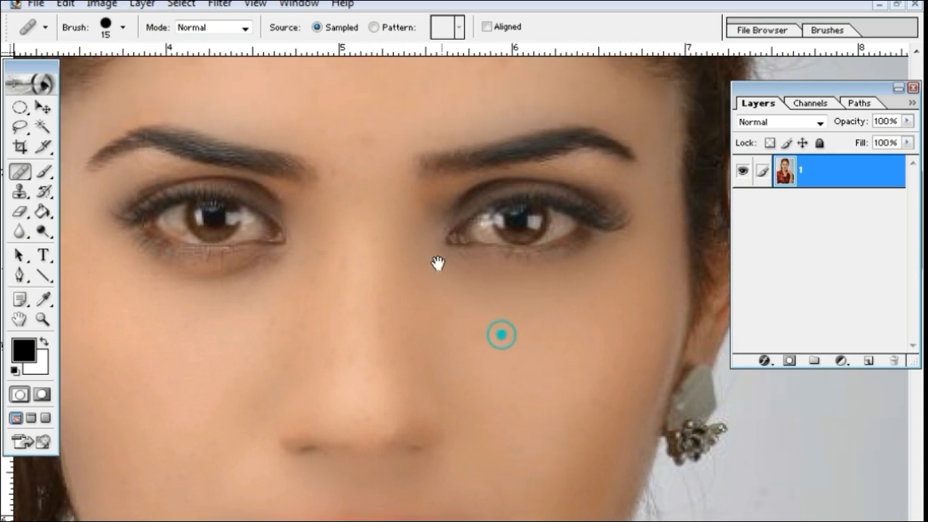
{"action": "left_click_drag", "start_coordinate": [437, 263], "coordinate": [440, 372]}
{"action": "left_click", "coordinate": [383, 311]}
{"action": "left_click", "coordinate": [443, 282], "text": "alt"}
{"action": "left_click", "coordinate": [442, 392]}
{"action": "left_click_drag", "start_coordinate": [465, 238], "coordinate": [469, 272]}
{"action": "left_click", "coordinate": [468, 274], "text": "alt"}
{"action": "left_click", "coordinate": [454, 199]}
Step: Heal the spots on the right side of the forehead above the eyebrow, resampling nearby skin for each
{"action": "left_click", "coordinate": [498, 197], "text": "alt"}
{"action": "left_click", "coordinate": [506, 156]}
{"action": "left_click", "coordinate": [514, 188], "text": "alt"}
{"action": "left_click", "coordinate": [603, 217]}
{"action": "left_click", "coordinate": [669, 250], "text": "alt"}
{"action": "left_click", "coordinate": [671, 220]}
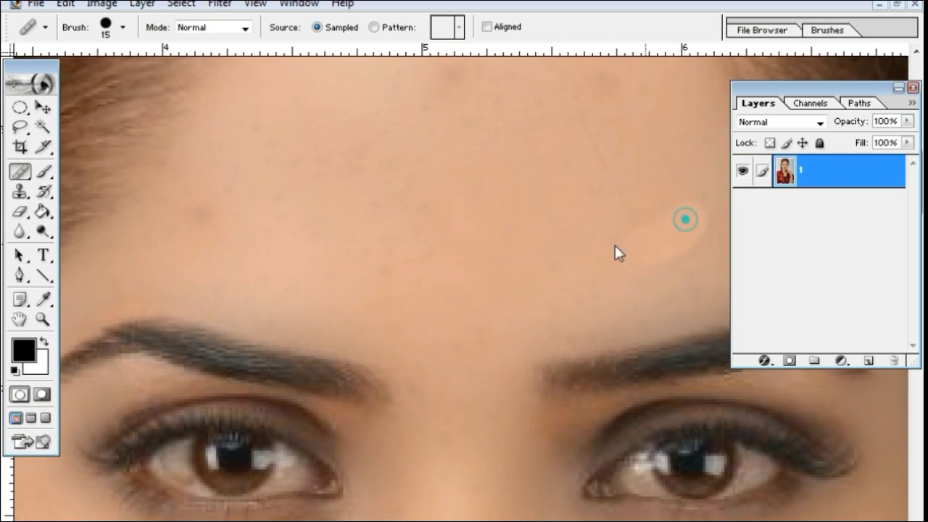
Step: Heal the dark spots on the left side and middle of the forehead with freshly sampled skin
{"action": "left_click_drag", "start_coordinate": [487, 251], "coordinate": [580, 225]}
{"action": "left_click", "coordinate": [403, 219], "text": "alt"}
{"action": "left_click", "coordinate": [315, 189]}
{"action": "left_click_drag", "start_coordinate": [391, 174], "coordinate": [395, 251]}
{"action": "left_click", "coordinate": [390, 240], "text": "alt"}
{"action": "left_click", "coordinate": [448, 188]}
{"action": "left_click", "coordinate": [407, 179]}
{"action": "left_click", "coordinate": [384, 227], "text": "alt"}
{"action": "left_click", "coordinate": [367, 201]}
{"action": "left_click", "coordinate": [482, 149], "text": "alt"}
{"action": "left_click", "coordinate": [549, 135]}
Step: Heal the remaining blemishes across the upper forehead up to the hairline
{"action": "left_click_drag", "start_coordinate": [591, 163], "coordinate": [471, 241]}
{"action": "left_click", "coordinate": [474, 244], "text": "alt"}
{"action": "left_click", "coordinate": [410, 201]}
{"action": "left_click", "coordinate": [523, 238], "text": "alt"}
{"action": "left_click_drag", "start_coordinate": [586, 215], "coordinate": [564, 221]}
{"action": "left_click", "coordinate": [535, 201]}
{"action": "left_click", "coordinate": [570, 281]}
{"action": "left_click", "coordinate": [530, 183], "text": "alt"}
{"action": "left_click", "coordinate": [542, 144]}
{"action": "left_click", "coordinate": [386, 166], "text": "alt"}
{"action": "left_click", "coordinate": [319, 136]}
{"action": "left_click", "coordinate": [346, 128], "text": "alt"}
{"action": "left_click", "coordinate": [278, 173]}
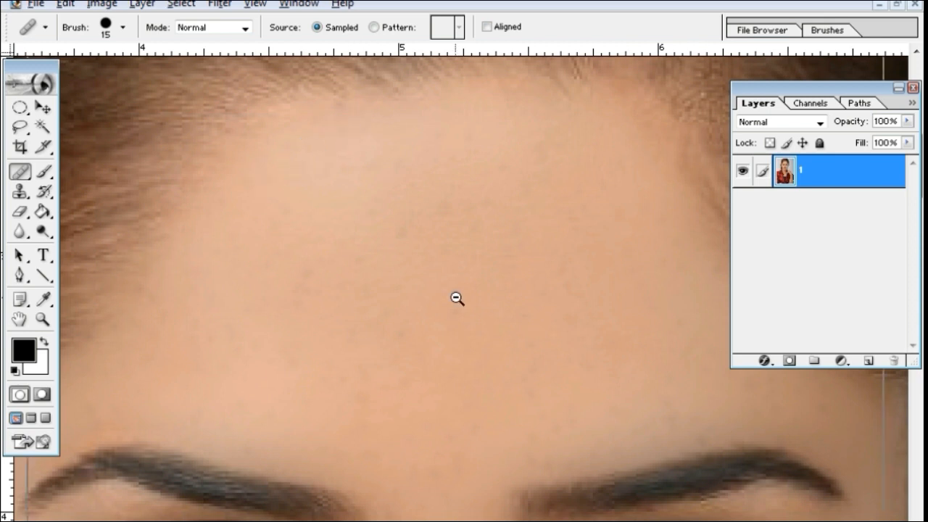
Step: Heal the last faint marks on the middle of the forehead and check the whole face
{"action": "left_click", "coordinate": [476, 311], "text": "alt"}
{"action": "left_click", "coordinate": [478, 242], "text": "alt"}
{"action": "left_click", "coordinate": [415, 269]}
{"action": "left_click", "coordinate": [397, 324]}
{"action": "left_click", "coordinate": [349, 268]}
{"action": "left_click", "coordinate": [378, 215]}
{"action": "left_click", "coordinate": [540, 308], "text": "alt"}
{"action": "left_click", "coordinate": [539, 308], "text": "alt"}
{"action": "left_click_drag", "start_coordinate": [488, 330], "coordinate": [557, 259]}
{"action": "left_click", "coordinate": [484, 294], "text": "ctrl"}
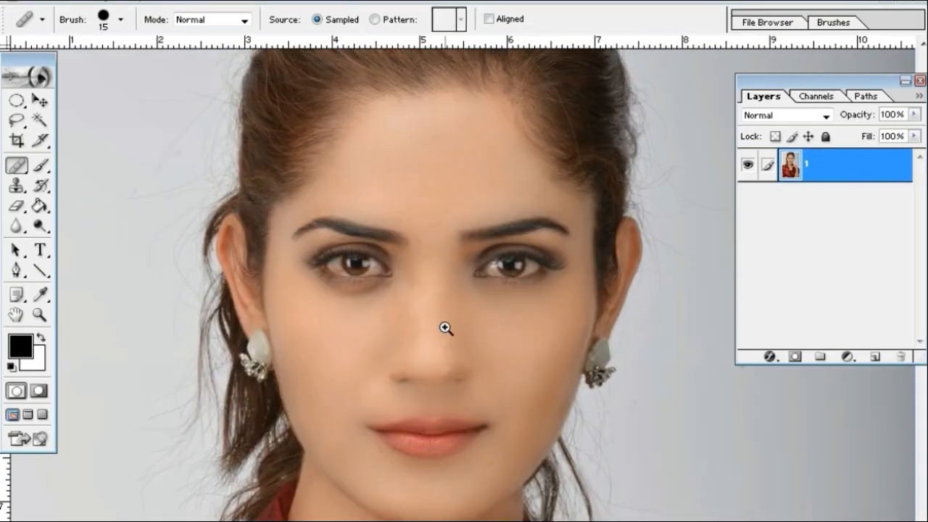
{"action": "left_click", "coordinate": [445, 329], "text": "ctrl"}
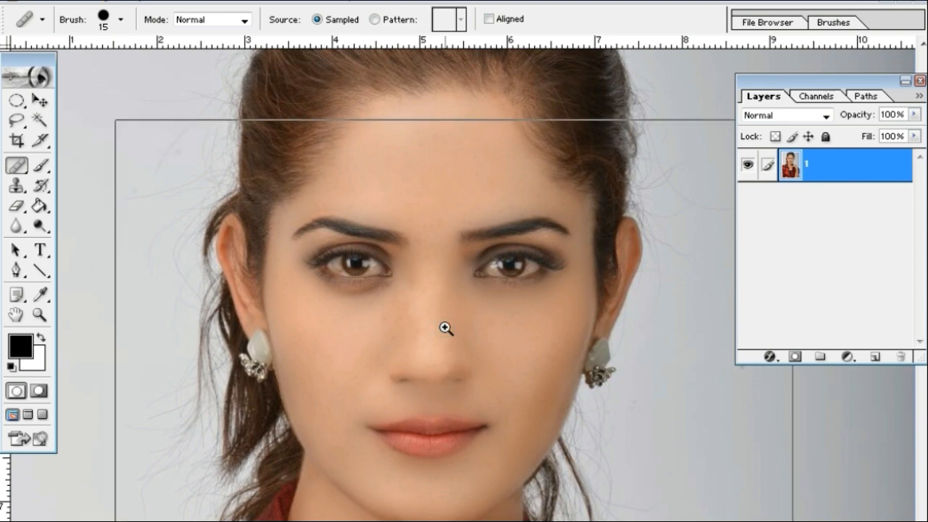
Step: Examine the retouched face, neck and hand at several magnifications for remaining blemishes
{"action": "left_click", "coordinate": [446, 327], "text": "ctrl"}
{"action": "left_click_drag", "start_coordinate": [475, 359], "coordinate": [612, 178]}
{"action": "left_click", "coordinate": [540, 279], "text": "alt"}
{"action": "left_click", "coordinate": [542, 370], "text": "alt"}
{"action": "left_click", "coordinate": [542, 370], "text": "alt"}
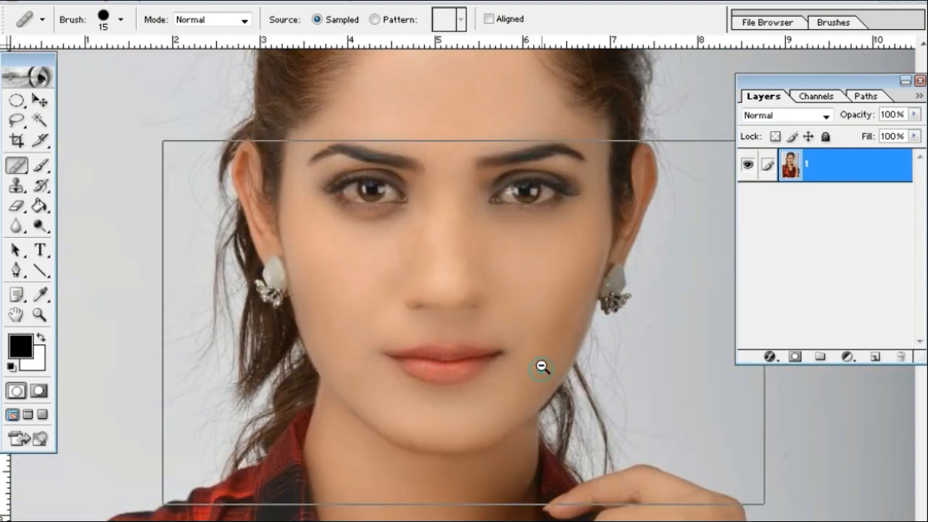
{"action": "left_click", "coordinate": [512, 272], "text": "alt"}
{"action": "scroll", "coordinate": [512, 271], "scroll_direction": "down", "scroll_amount": 2}
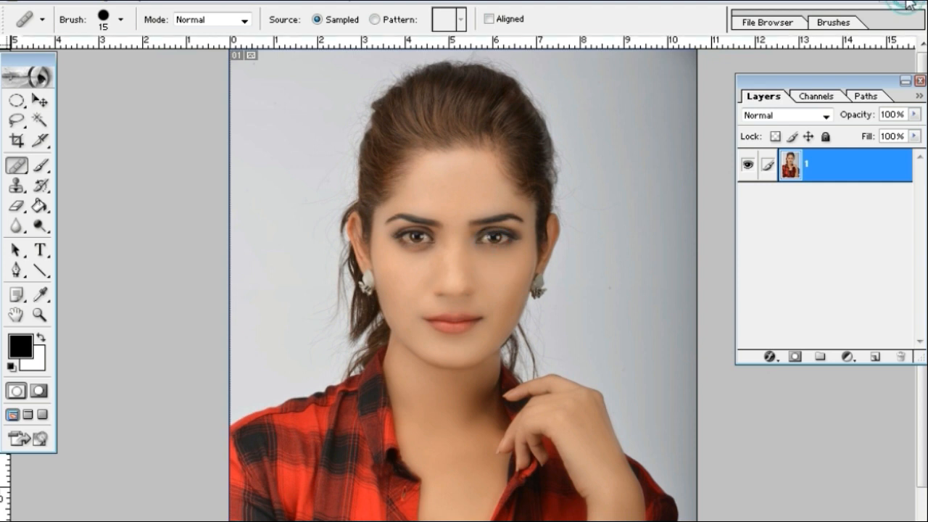
Step: Save the retouched portrait on the Desktop as a JPEG named iii
{"action": "left_click", "coordinate": [909, 5]}
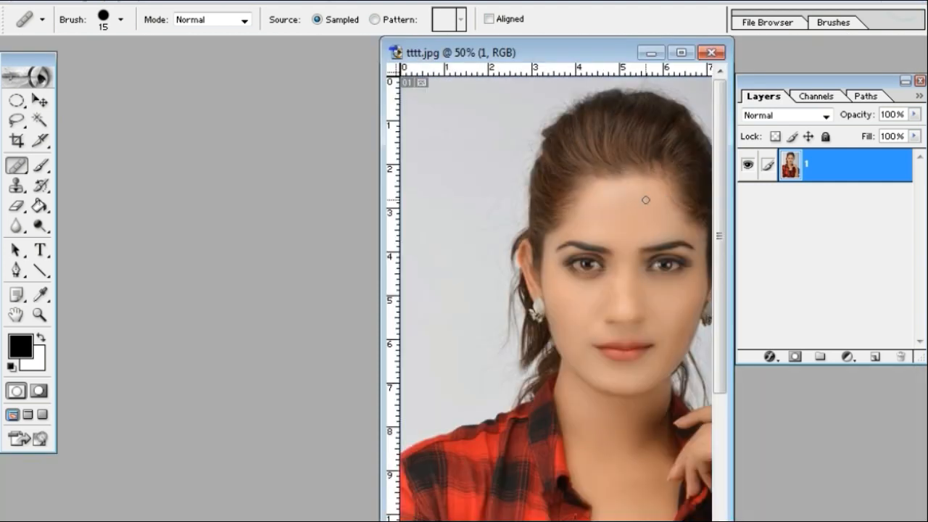
{"action": "left_click_drag", "start_coordinate": [589, 53], "coordinate": [418, 83]}
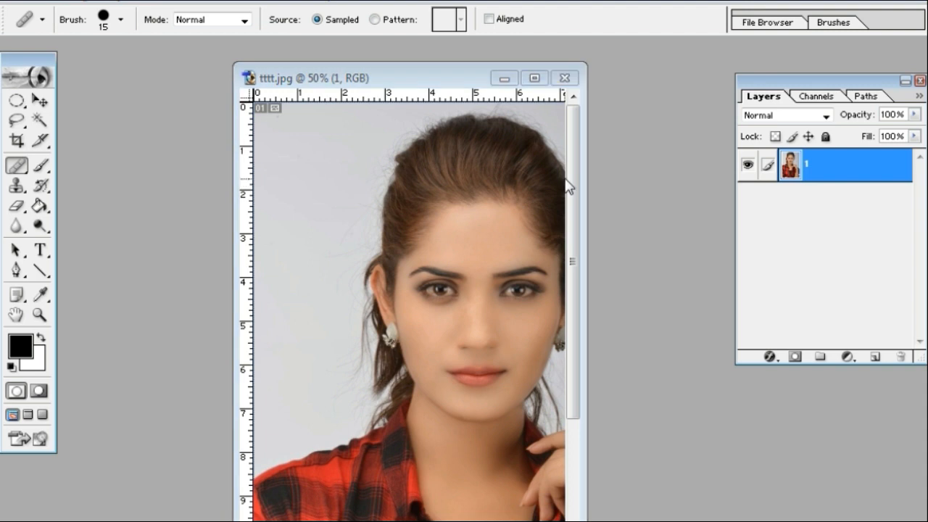
{"action": "key", "text": "ctrl+shift+s"}
{"action": "type", "text": "iii"}
{"action": "left_click", "coordinate": [545, 404]}
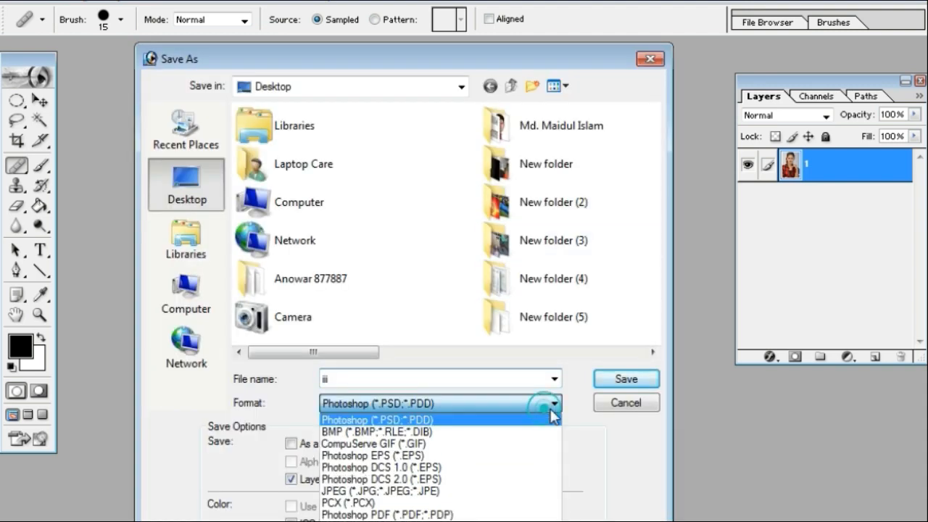
{"action": "left_click", "coordinate": [473, 491]}
{"action": "left_click", "coordinate": [628, 379]}
{"action": "left_click", "coordinate": [604, 182]}
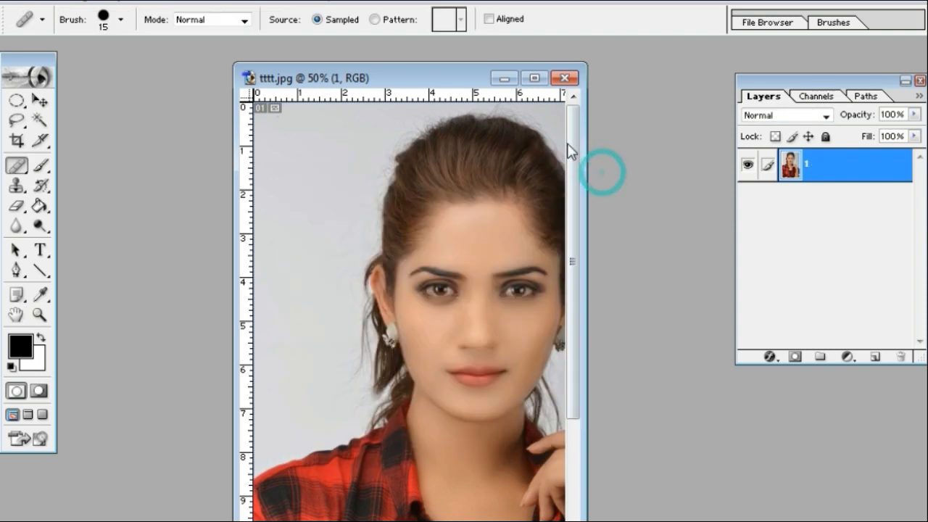
Step: Close the retouched document and open tttt and iii together from the Desktop
{"action": "left_click", "coordinate": [564, 78]}
{"action": "left_click", "coordinate": [479, 232]}
{"action": "double_click", "coordinate": [584, 256]}
{"action": "left_click", "coordinate": [576, 255]}
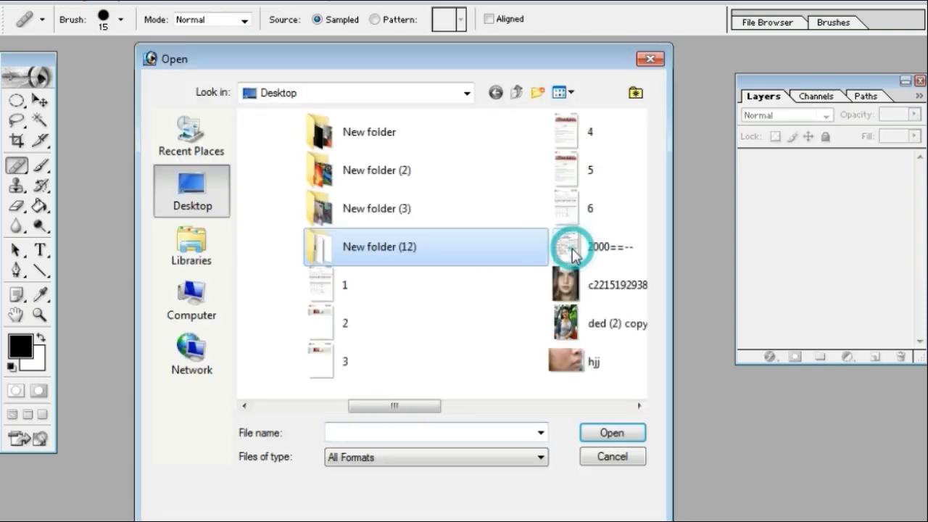
{"action": "scroll", "coordinate": [555, 275], "scroll_direction": "right", "scroll_amount": 3}
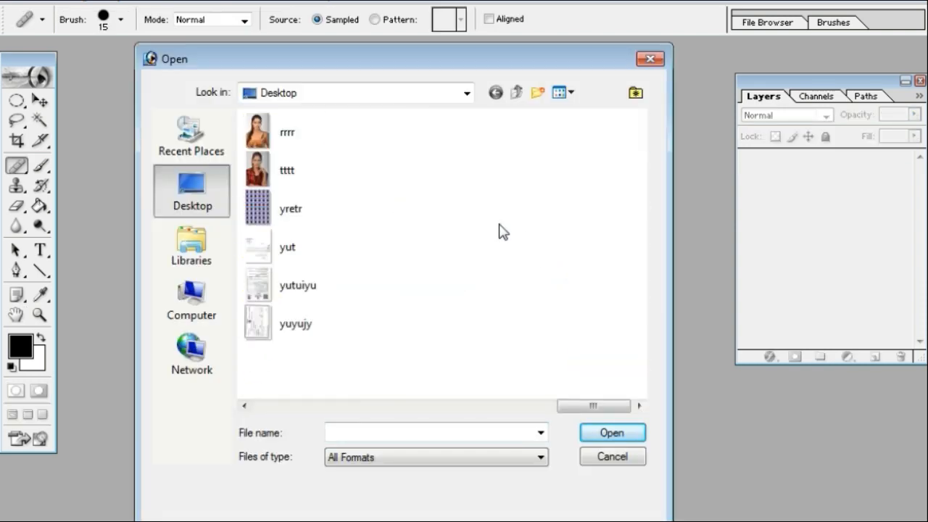
{"action": "left_click", "coordinate": [287, 174]}
{"action": "scroll", "coordinate": [462, 242], "scroll_direction": "left", "scroll_amount": 1}
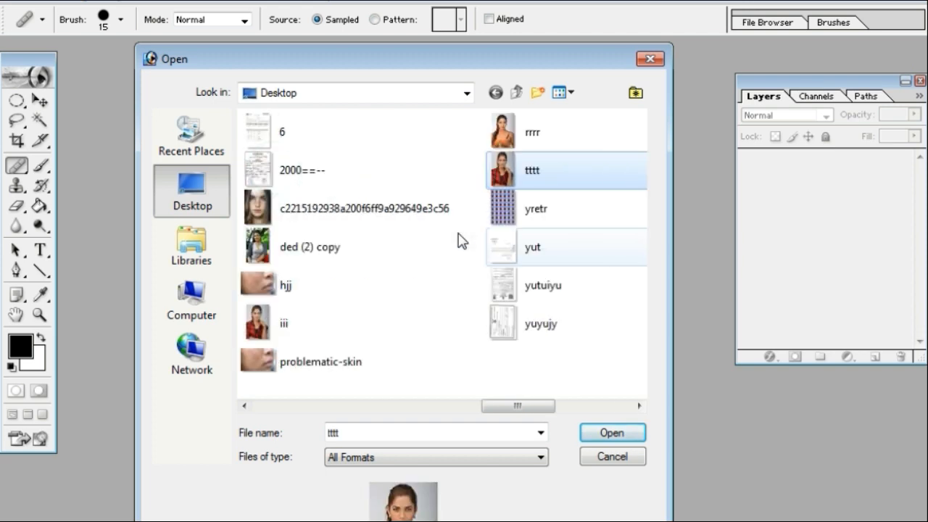
{"action": "left_click", "coordinate": [262, 319], "text": "ctrl"}
{"action": "left_click", "coordinate": [612, 434]}
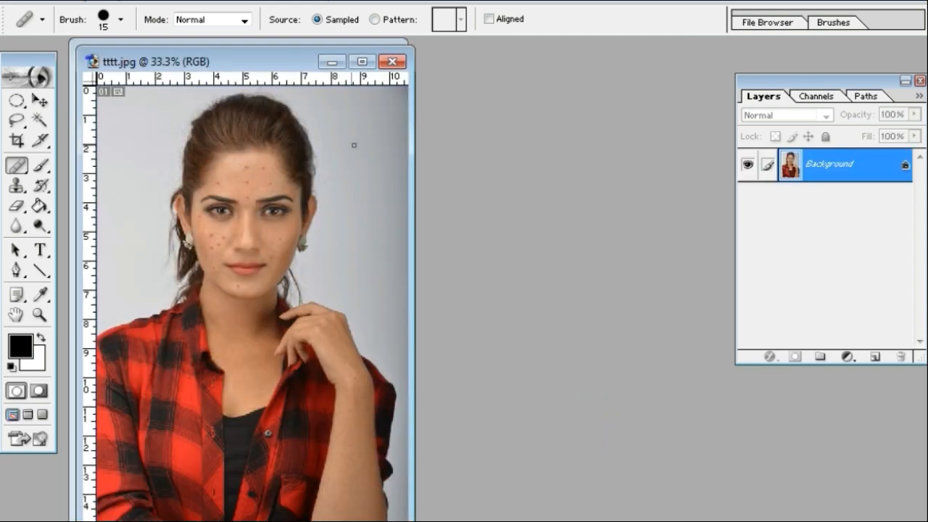
Step: Place tttt.jpg beside iii.jpg, widen its window to show the whole face at 100%, and hide the Layers palette
{"action": "left_click_drag", "start_coordinate": [262, 59], "coordinate": [569, 44]}
{"action": "left_click", "coordinate": [565, 252], "text": "ctrl"}
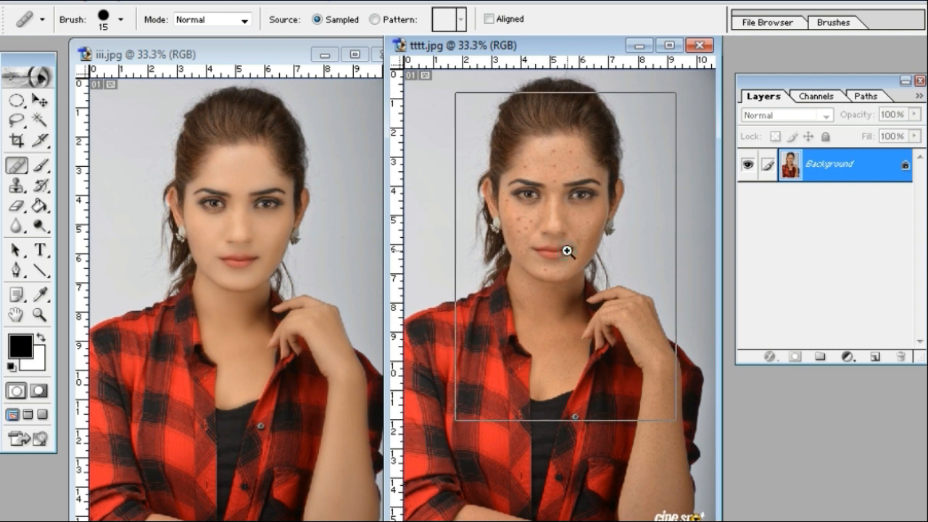
{"action": "left_click", "coordinate": [544, 300], "text": "ctrl"}
{"action": "left_click", "coordinate": [544, 300], "text": "ctrl"}
{"action": "left_click", "coordinate": [544, 300], "text": "ctrl"}
{"action": "left_click_drag", "start_coordinate": [583, 297], "coordinate": [657, 201]}
{"action": "left_click", "coordinate": [582, 273], "text": "alt"}
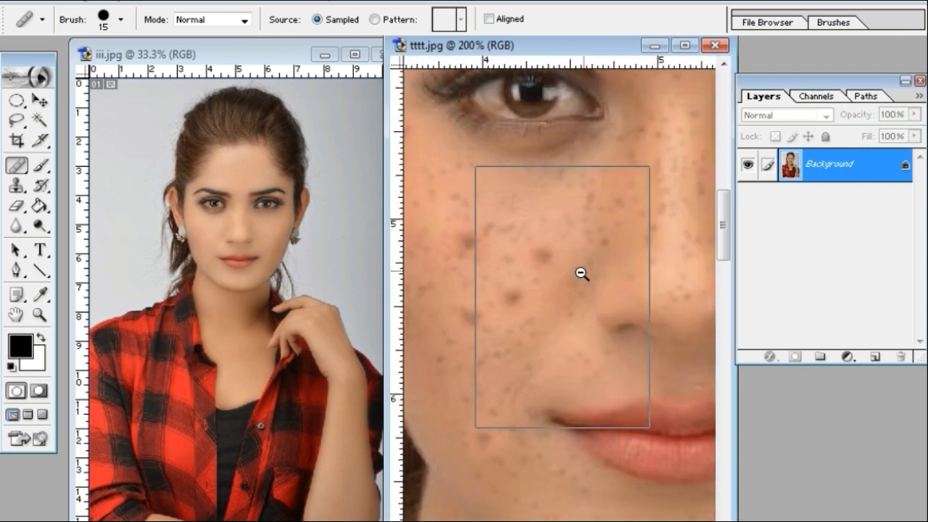
{"action": "left_click", "coordinate": [582, 273], "text": "alt"}
{"action": "left_click_drag", "start_coordinate": [735, 63], "coordinate": [925, 64]}
{"action": "left_click", "coordinate": [574, 330], "text": "ctrl"}
{"action": "left_click_drag", "start_coordinate": [573, 295], "coordinate": [564, 340]}
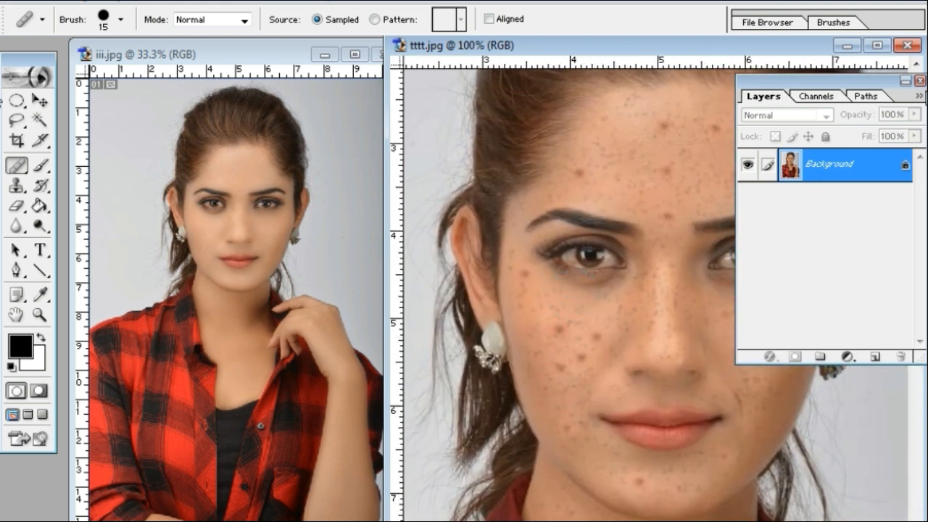
{"action": "left_click", "coordinate": [919, 81]}
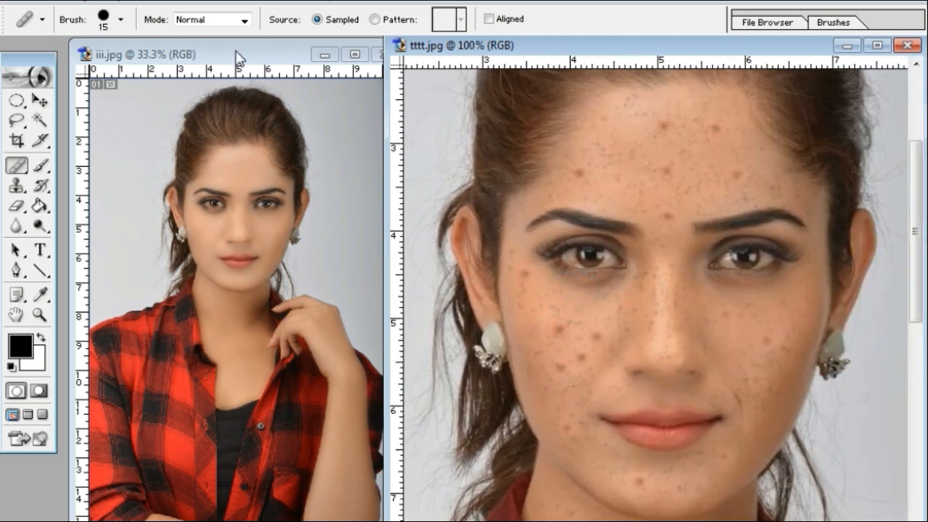
Step: Show the face in iii.jpg at 100% beside tttt.jpg and compare the retouched skin with the original
{"action": "left_click_drag", "start_coordinate": [238, 59], "coordinate": [153, 39]}
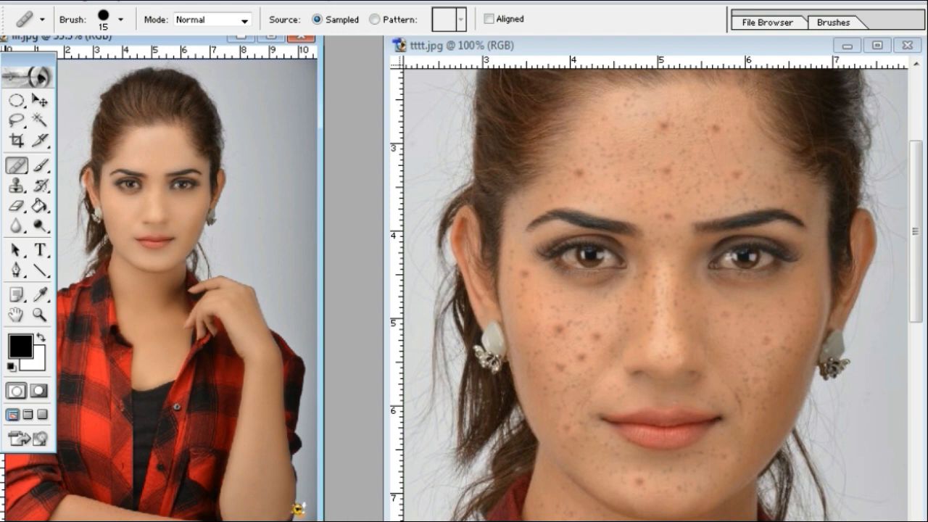
{"action": "left_click_drag", "start_coordinate": [323, 405], "coordinate": [516, 406]}
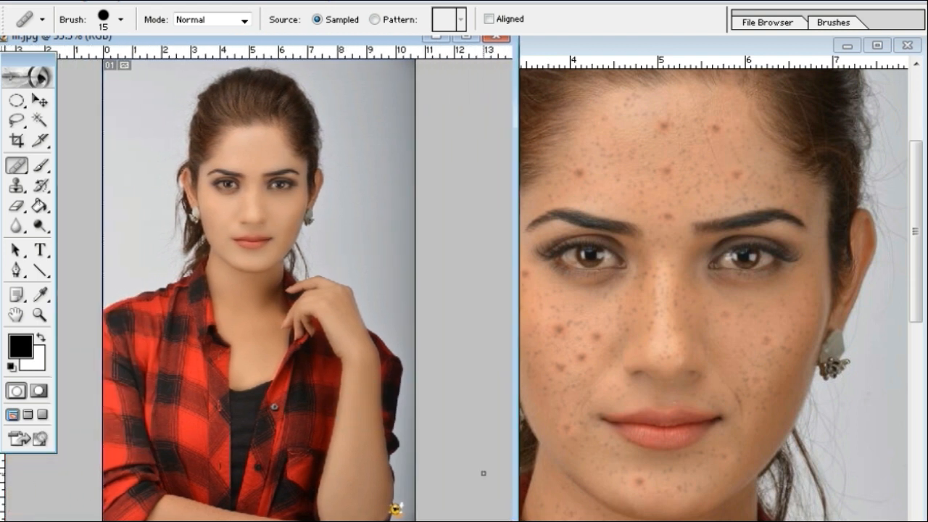
{"action": "left_click", "coordinate": [221, 211], "text": "ctrl"}
{"action": "left_click", "coordinate": [299, 253], "text": "ctrl"}
{"action": "left_click_drag", "start_coordinate": [235, 319], "coordinate": [404, 273]}
{"action": "left_click", "coordinate": [334, 274], "text": "ctrl"}
{"action": "left_click", "coordinate": [729, 335]}
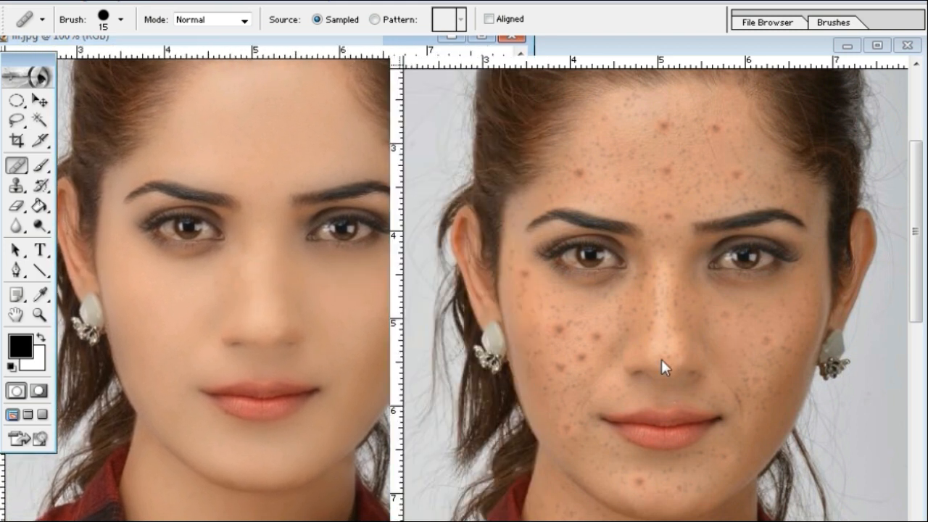
{"action": "left_click_drag", "start_coordinate": [633, 339], "coordinate": [674, 327]}
{"action": "left_click", "coordinate": [293, 253]}
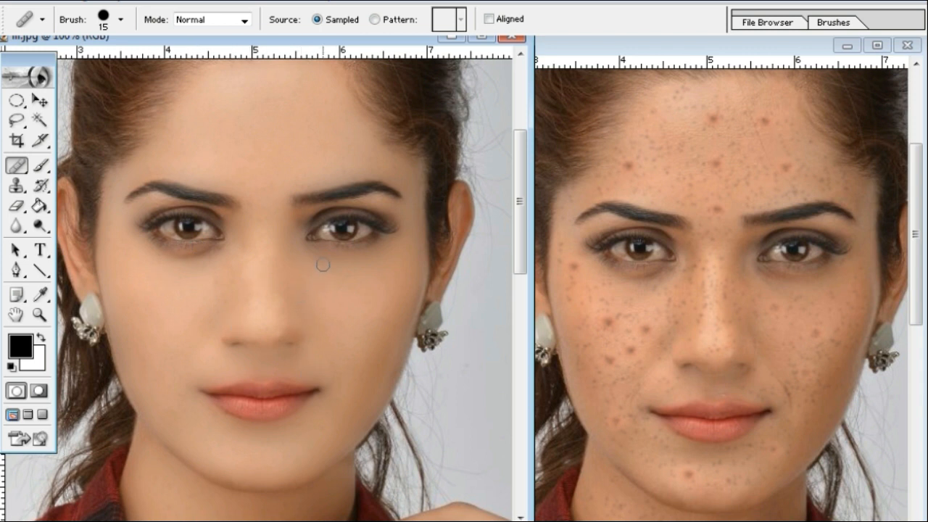
Step: Show iii.jpg at 50%, close the original tttt.jpg, and maximize the iii.jpg window
{"action": "key", "text": "ctrl+minus"}
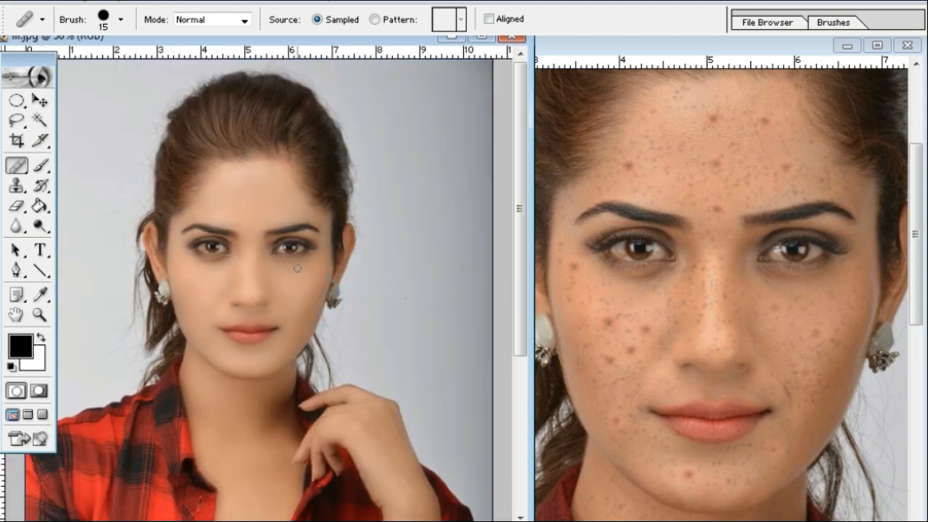
{"action": "mouse_move", "coordinate": [350, 40]}
{"action": "left_mouse_down"}
{"action": "mouse_move", "coordinate": [364, 52]}
{"action": "mouse_move", "coordinate": [385, 45]}
{"action": "left_mouse_up"}
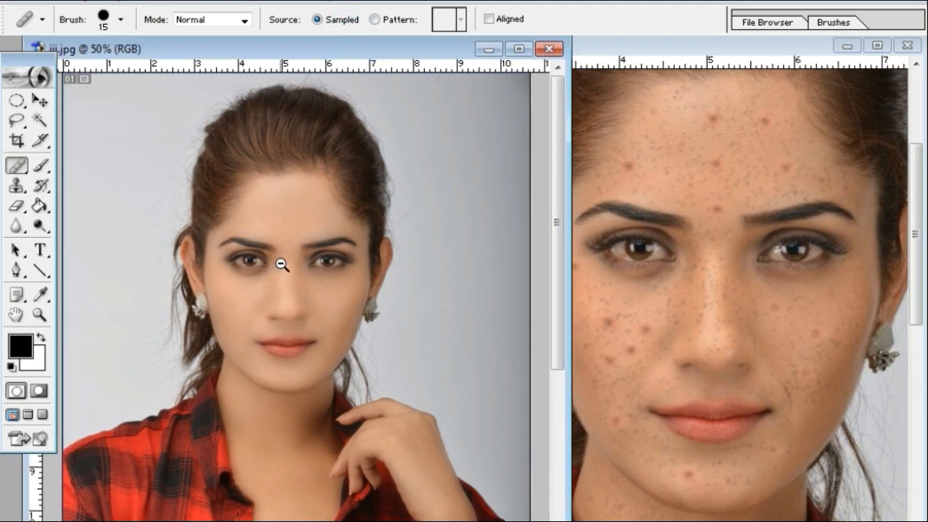
{"action": "left_click_drag", "start_coordinate": [773, 44], "coordinate": [709, 88]}
{"action": "left_click", "coordinate": [840, 85]}
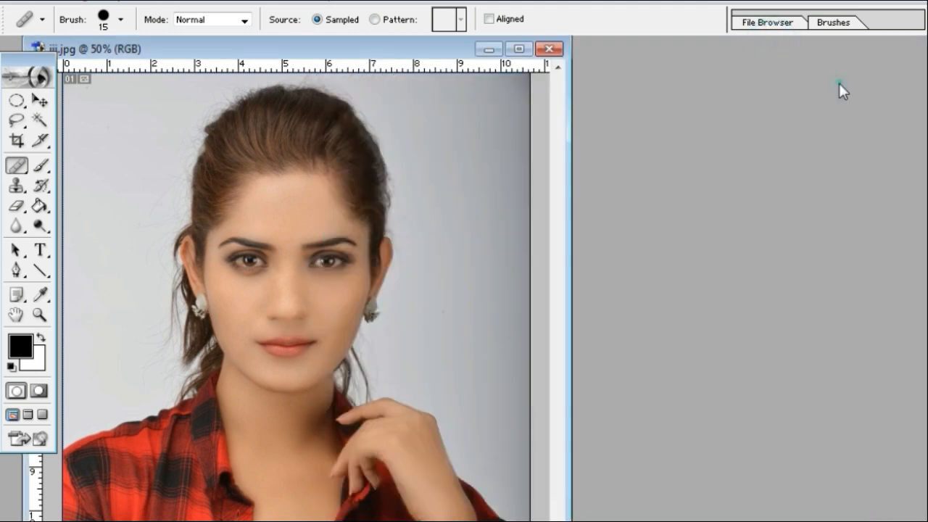
{"action": "double_click", "coordinate": [408, 47]}
Step: Deepen the dark tones of the hair and shirt in iii.jpg with an image adjustment
{"action": "left_click", "coordinate": [99, 2]}
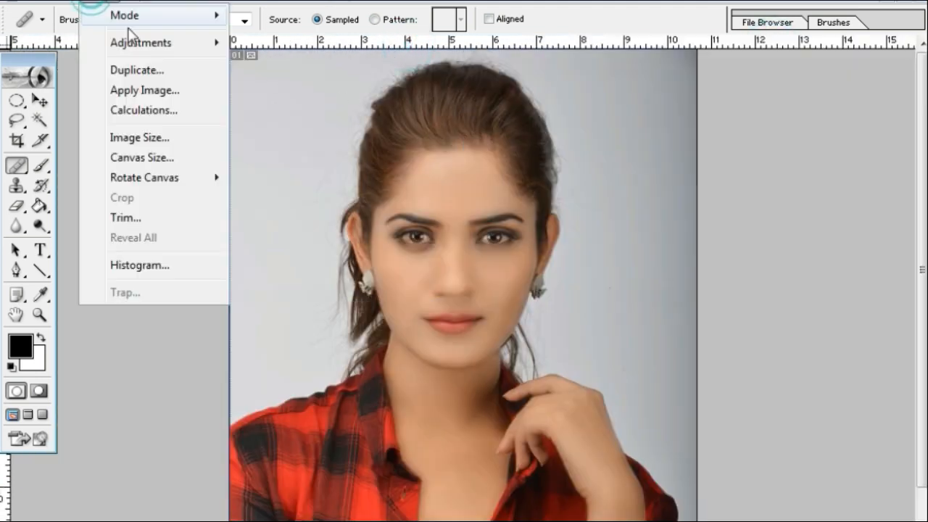
{"action": "left_click", "coordinate": [131, 40]}
{"action": "left_click", "coordinate": [297, 251]}
{"action": "left_click", "coordinate": [735, 175]}
{"action": "left_click", "coordinate": [711, 313]}
{"action": "left_click_drag", "start_coordinate": [717, 341], "coordinate": [735, 340]}
{"action": "left_click", "coordinate": [874, 183]}
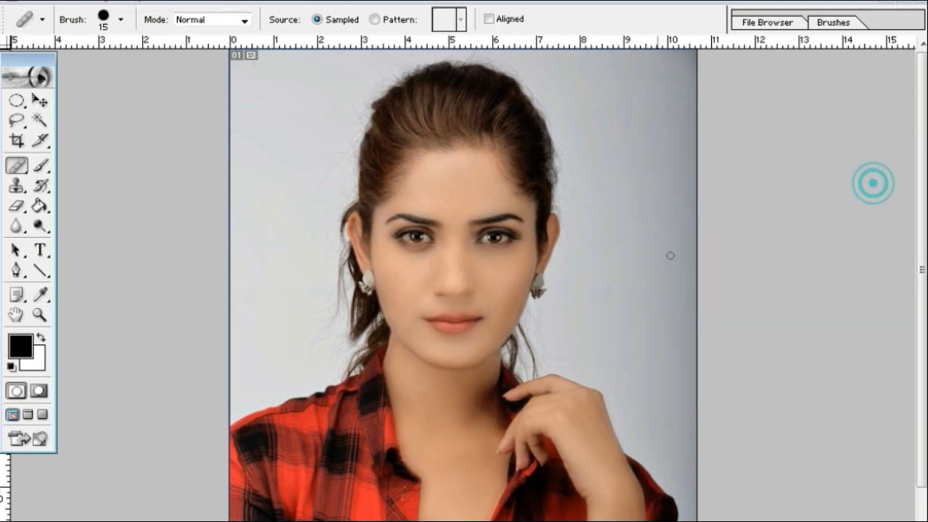
Step: Inspect the face, neck and hair of the adjusted portrait at closer magnifications
{"action": "left_click", "coordinate": [467, 309], "text": "ctrl"}
{"action": "left_click", "coordinate": [420, 207], "text": "ctrl"}
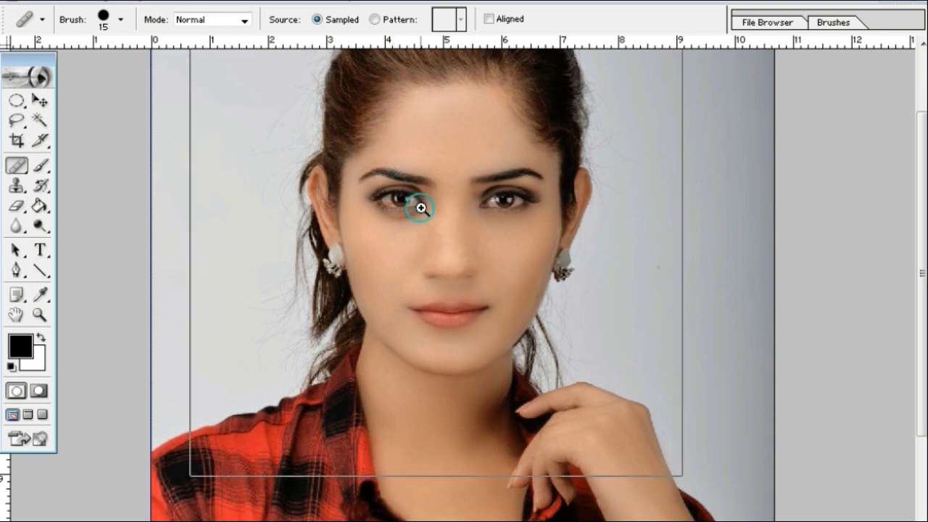
{"action": "scroll", "coordinate": [548, 283], "scroll_direction": "down", "scroll_amount": 10}
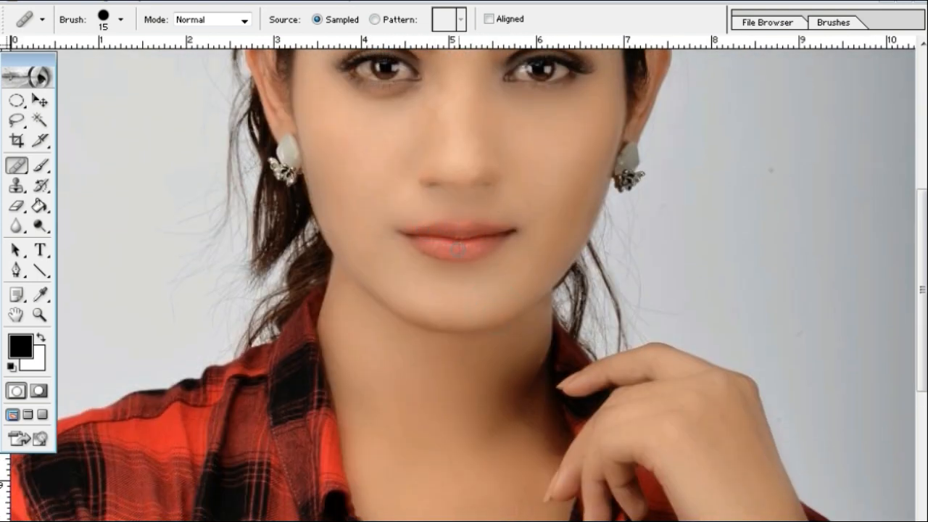
{"action": "scroll", "coordinate": [508, 368], "scroll_direction": "up", "scroll_amount": 8}
{"action": "left_click", "coordinate": [498, 307], "text": "ctrl+alt"}
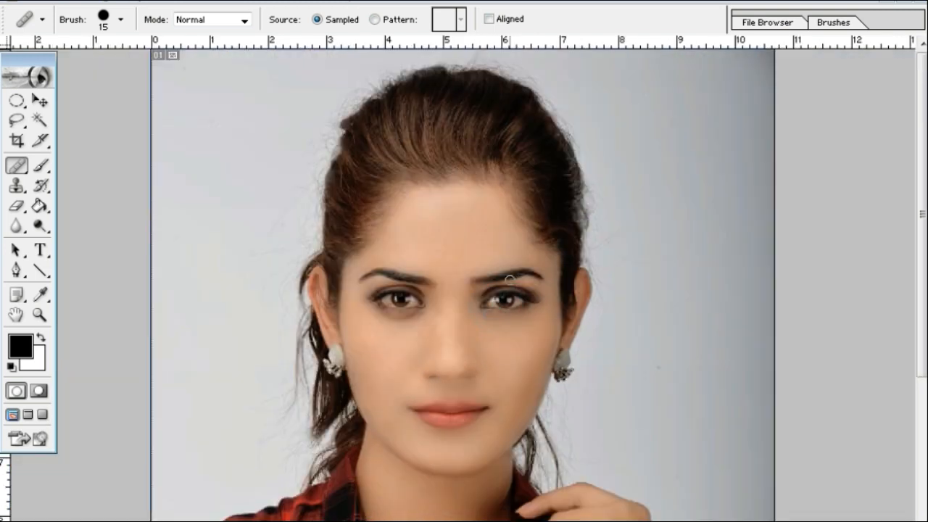
{"action": "scroll", "coordinate": [477, 189], "scroll_direction": "down", "scroll_amount": 2}
{"action": "left_click", "coordinate": [481, 288], "text": "ctrl+alt"}
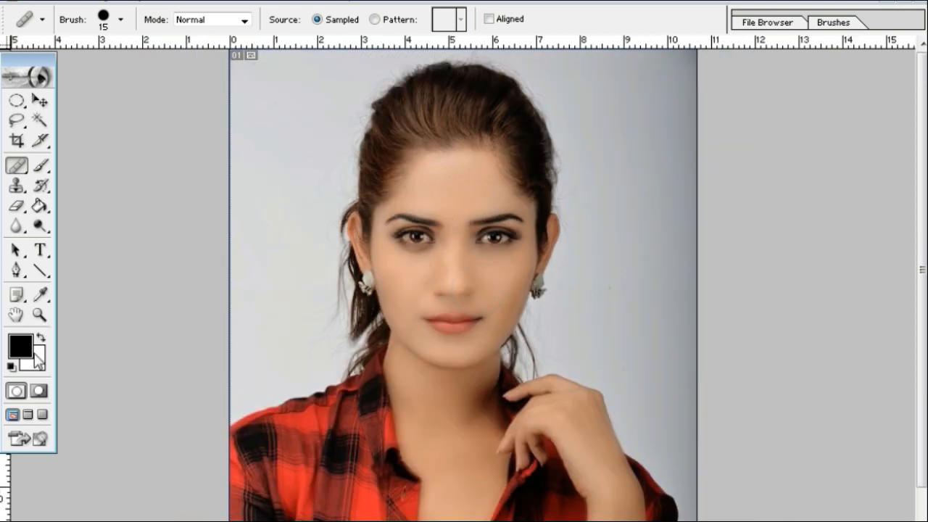
Step: Set up the Eraser with a soft 14 px brush at 100% flow and make black the background color
{"action": "left_click", "coordinate": [448, 209]}
{"action": "left_click", "coordinate": [471, 235]}
{"action": "left_click", "coordinate": [16, 206]}
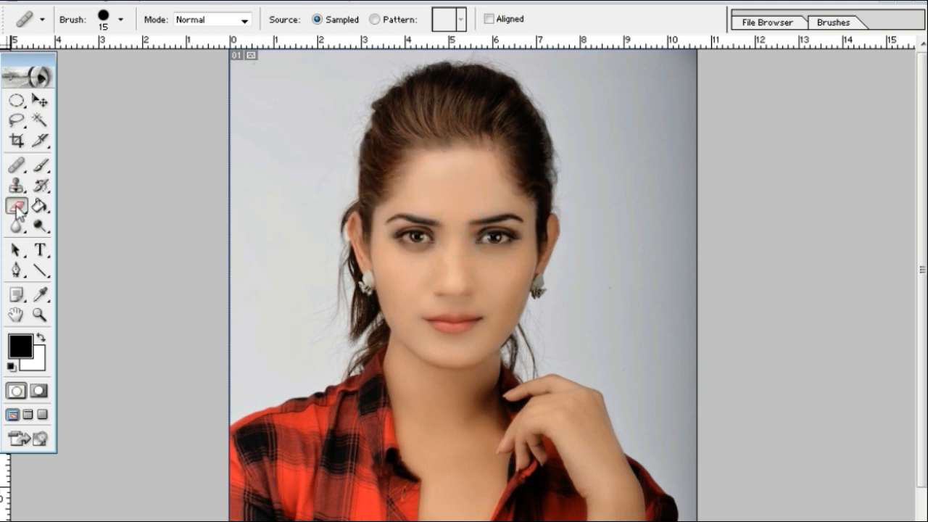
{"action": "right_click", "coordinate": [468, 204]}
{"action": "left_click_drag", "start_coordinate": [508, 237], "coordinate": [499, 237]}
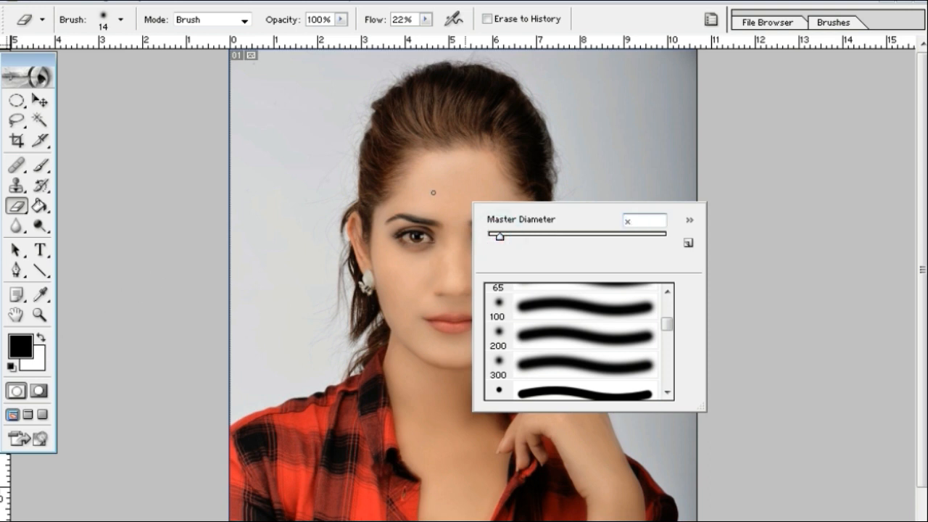
{"action": "left_click", "coordinate": [677, 103]}
{"action": "left_click", "coordinate": [461, 238]}
{"action": "key", "text": "x"}
{"action": "left_click", "coordinate": [606, 170]}
{"action": "left_click", "coordinate": [428, 20]}
{"action": "left_click_drag", "start_coordinate": [427, 37], "coordinate": [691, 59]}
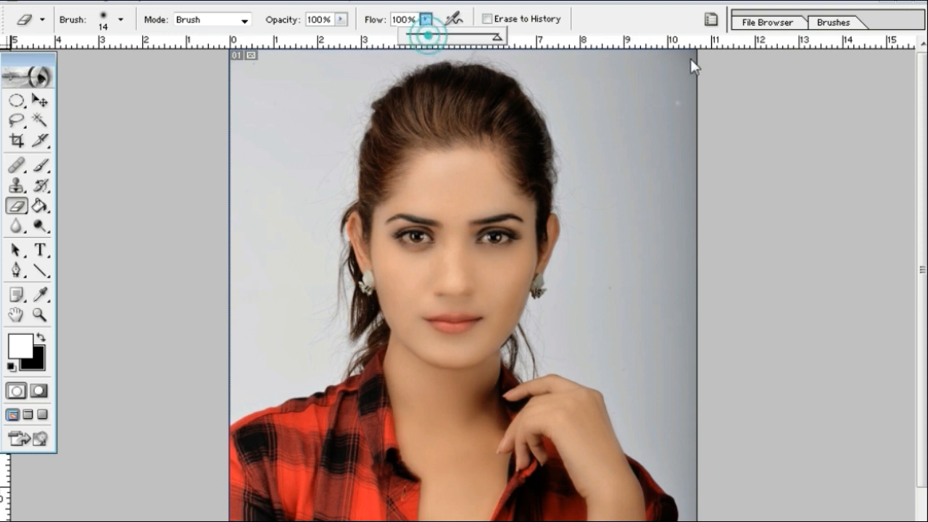
Step: Add one small black dot between the eyebrows with the Eraser
{"action": "left_click", "coordinate": [465, 267], "text": "ctrl"}
{"action": "left_click", "coordinate": [480, 268], "text": "ctrl"}
{"action": "left_click", "coordinate": [476, 270], "text": "ctrl"}
{"action": "left_click_drag", "start_coordinate": [385, 406], "coordinate": [467, 221]}
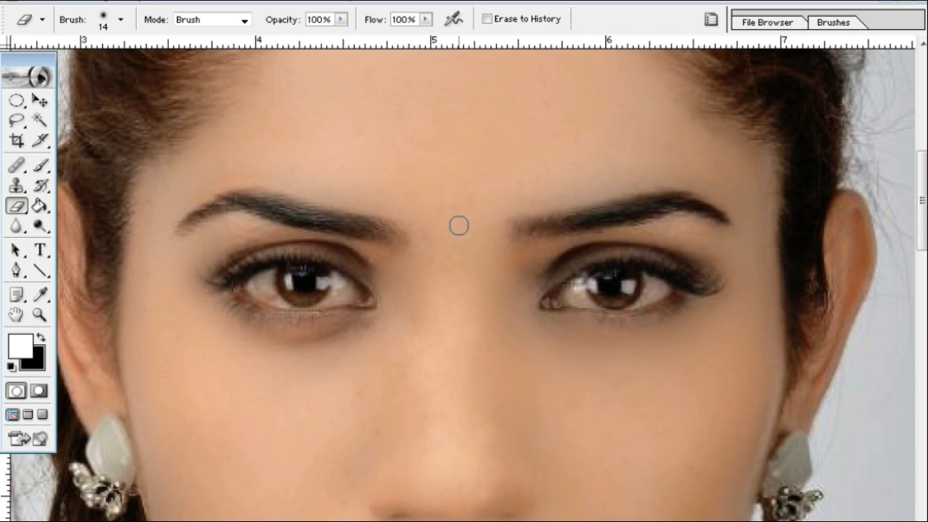
{"action": "left_click", "coordinate": [456, 225]}
Step: Review the portrait with the forehead dot at several magnifications
{"action": "left_click", "coordinate": [464, 277], "text": "alt"}
{"action": "left_click", "coordinate": [483, 338], "text": "alt"}
{"action": "left_click_drag", "start_coordinate": [503, 380], "coordinate": [494, 295]}
{"action": "scroll", "coordinate": [497, 294], "scroll_direction": "up", "scroll_amount": 3}
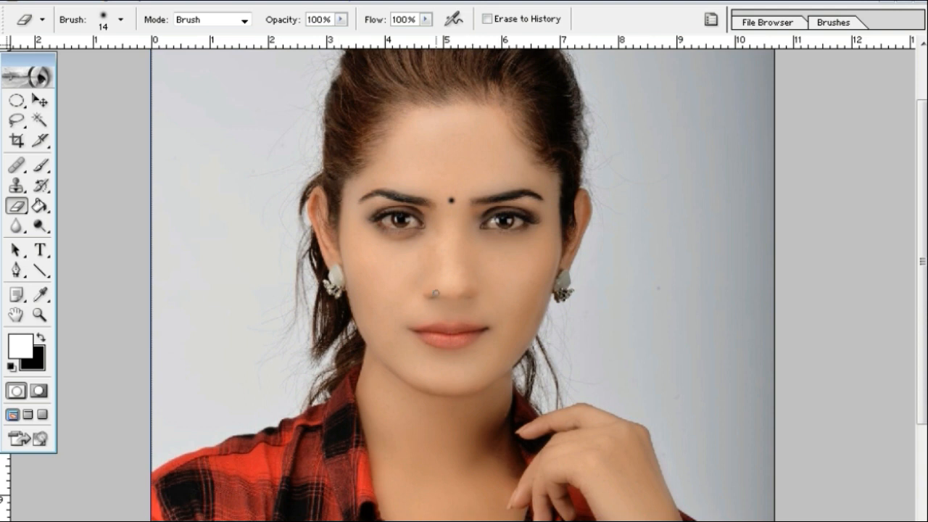
{"action": "scroll", "coordinate": [438, 283], "scroll_direction": "up", "scroll_amount": 4}
{"action": "left_click", "coordinate": [459, 264], "text": "alt"}
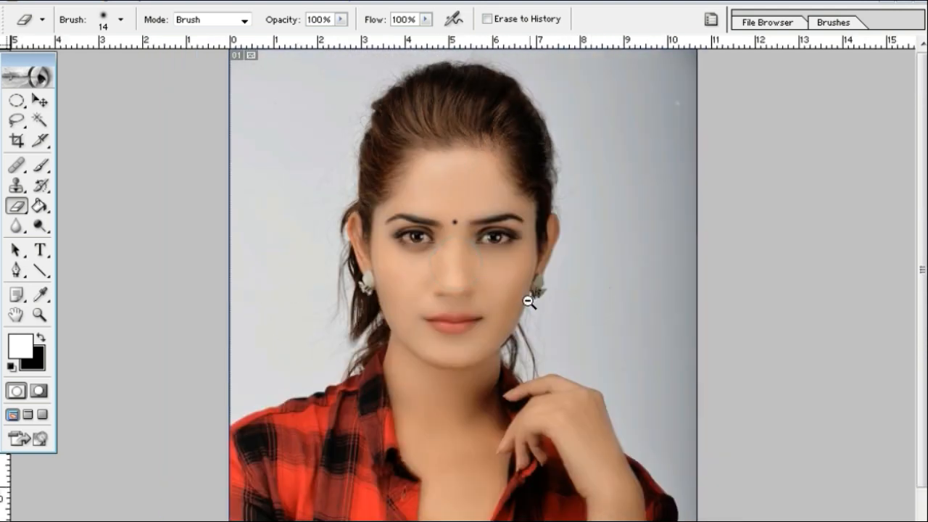
{"action": "left_click", "coordinate": [529, 301], "text": "alt"}
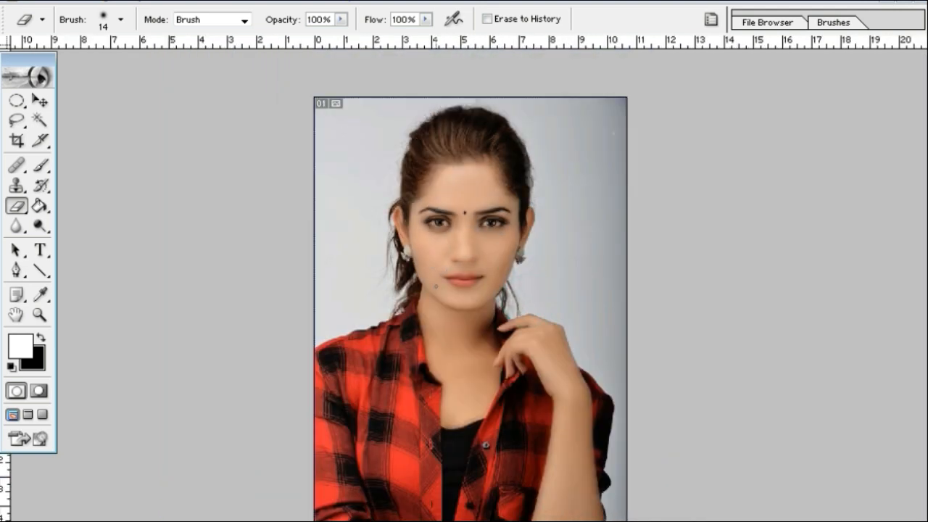
{"action": "key", "text": "ctrl+plus"}
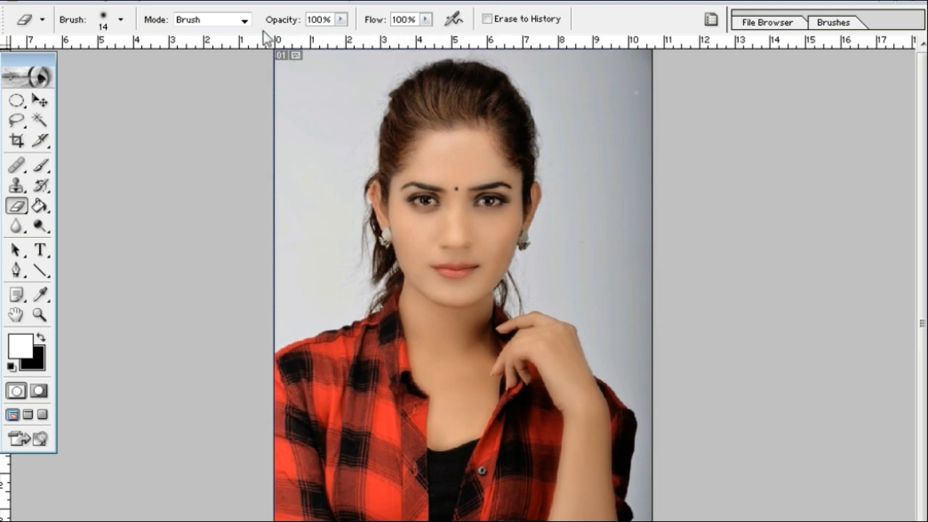
{"action": "left_click", "coordinate": [223, 4]}
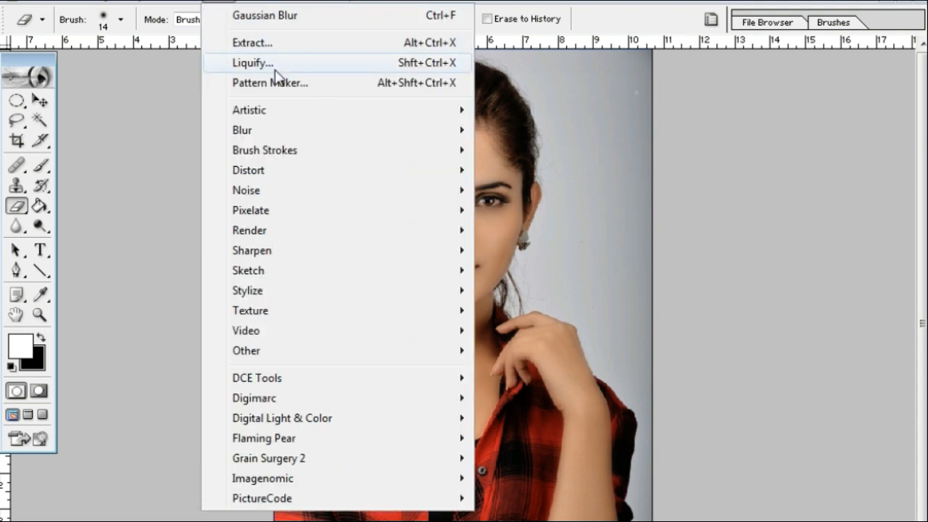
{"action": "left_click", "coordinate": [250, 63]}
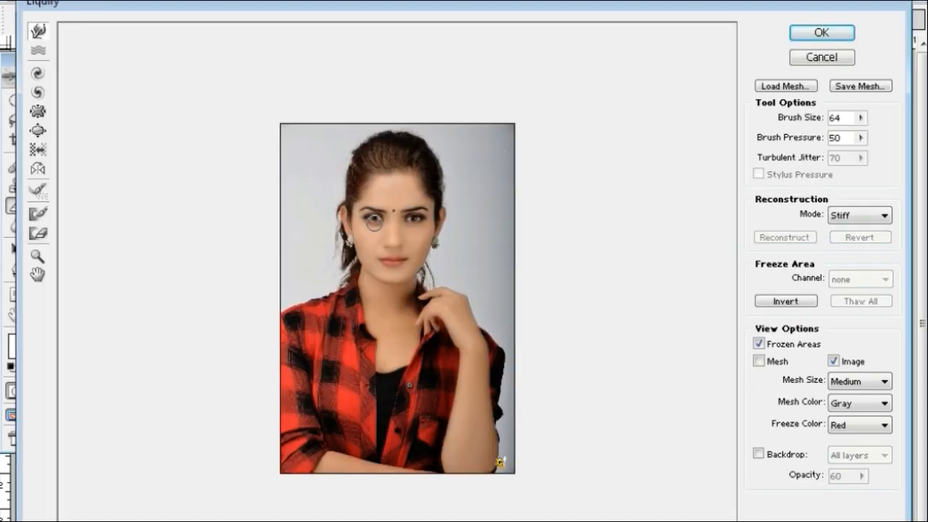
{"action": "left_click", "coordinate": [383, 240]}
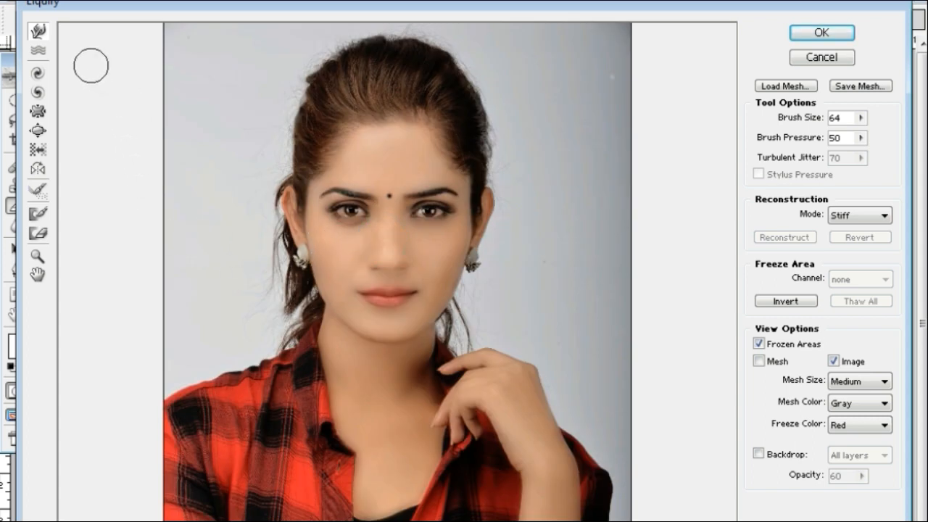
{"action": "left_click", "coordinate": [37, 31]}
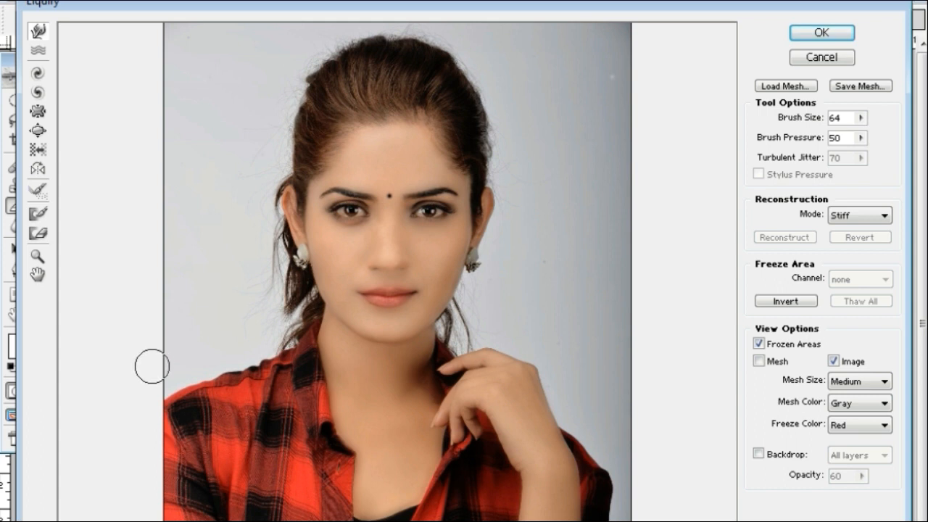
{"action": "left_click_drag", "start_coordinate": [148, 373], "coordinate": [181, 364]}
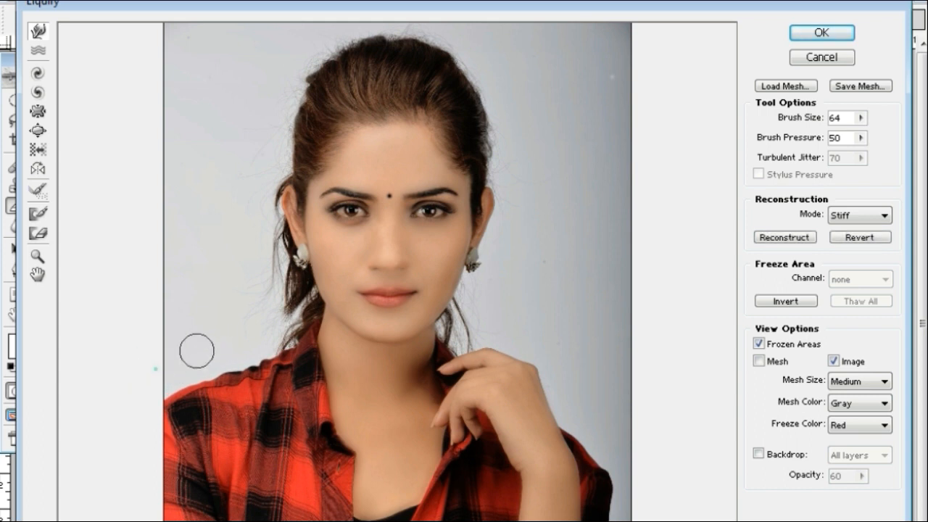
{"action": "left_click", "coordinate": [821, 56]}
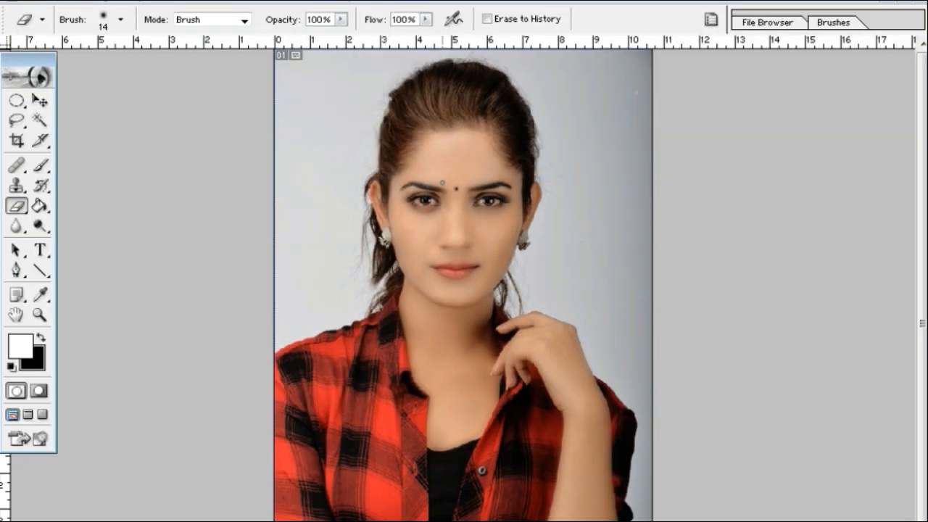
{"action": "left_click", "coordinate": [254, 2]}
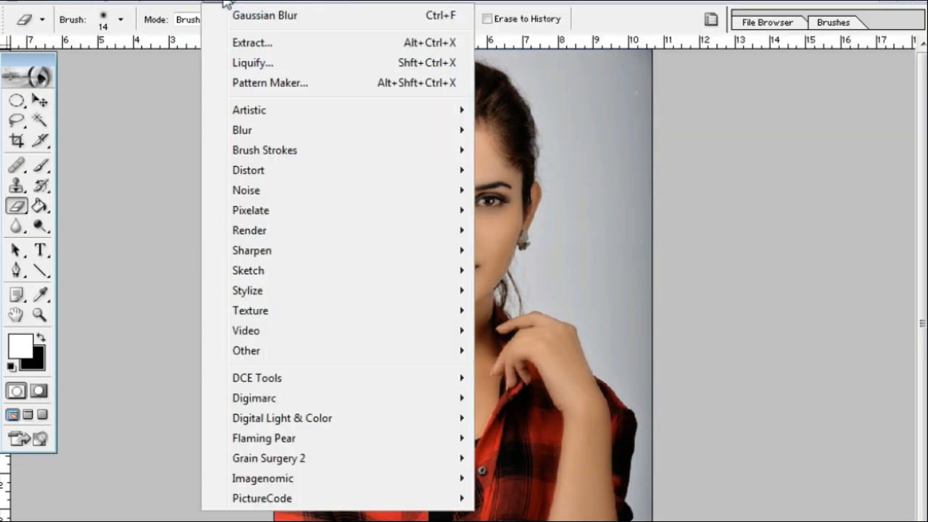
{"action": "left_click", "coordinate": [285, 45]}
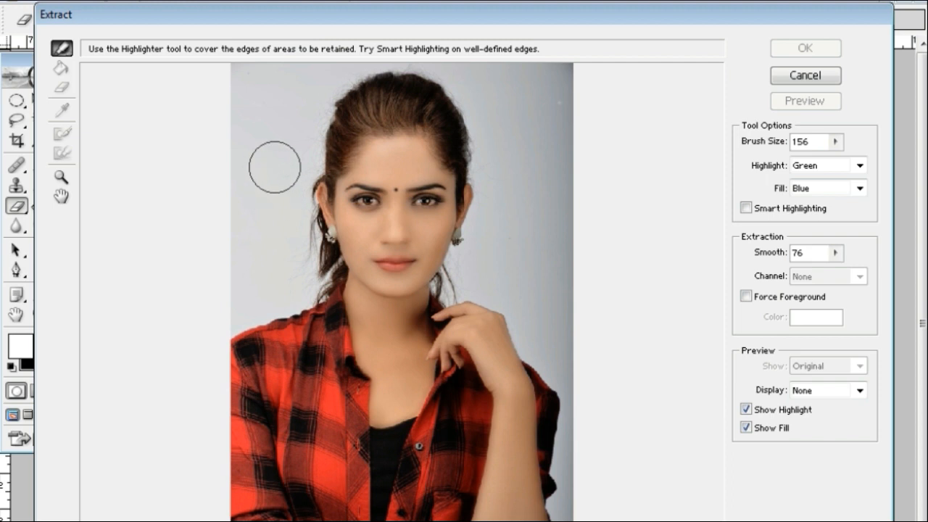
{"action": "left_click", "coordinate": [808, 75]}
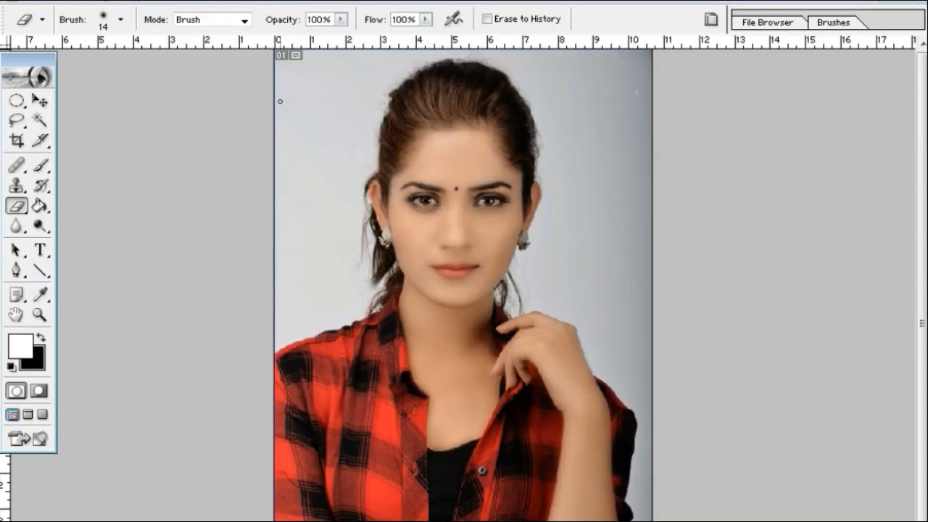
{"action": "left_click", "coordinate": [227, 6]}
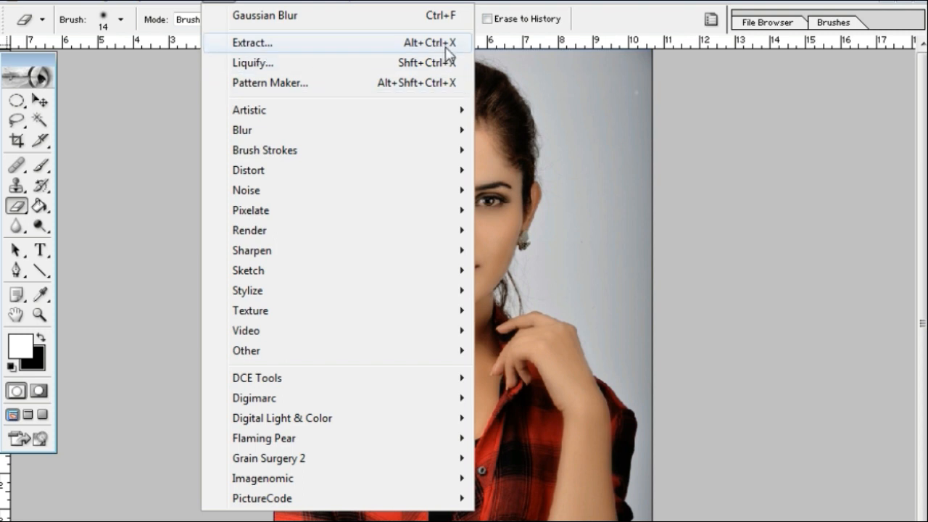
{"action": "left_click", "coordinate": [740, 134]}
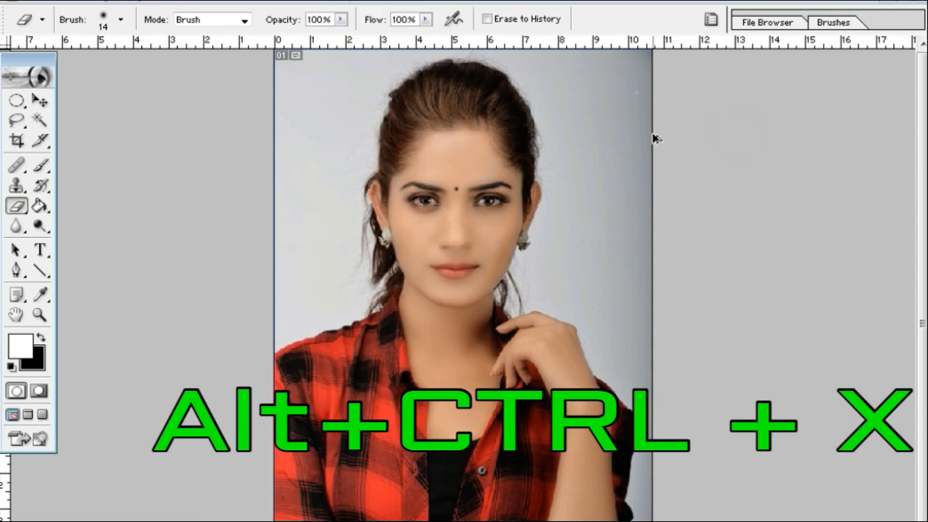
Step: Start an Extract of the portrait and set the highlighter brush size to 94
{"action": "key", "text": "ctrl+alt+x"}
{"action": "left_click", "coordinate": [304, 282]}
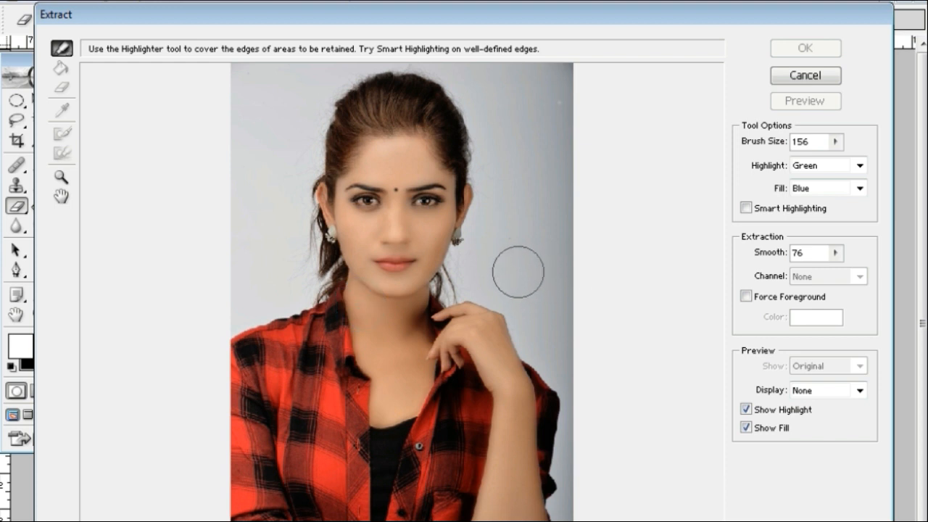
{"action": "key", "text": "bracketleft"}
{"action": "key", "text": "bracketleft"}
{"action": "key", "text": "bracketleft"}
{"action": "key", "text": "bracketleft"}
{"action": "key", "text": "bracketleft"}
{"action": "key", "text": "bracketleft"}
{"action": "key", "text": "bracketleft"}
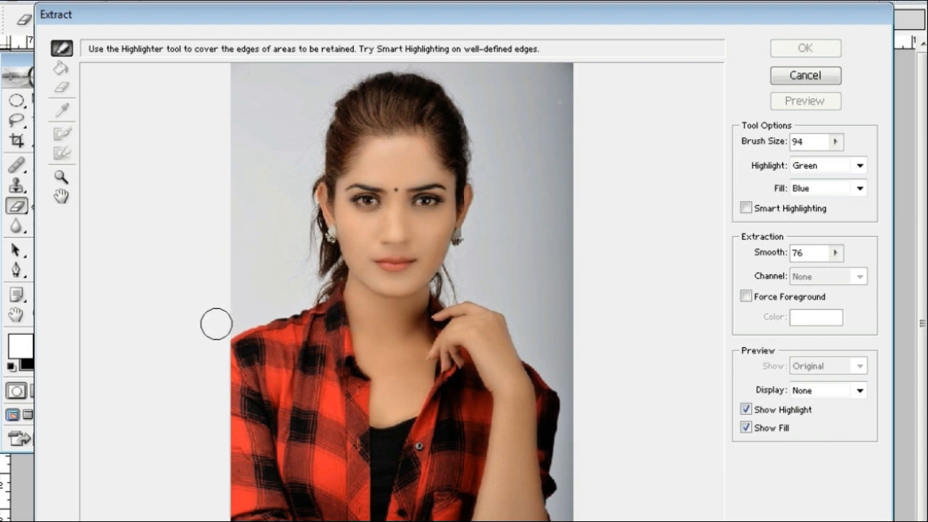
Step: Highlight the background edge above the plaid shoulder and up along the loose hair below the earring
{"action": "left_click_drag", "start_coordinate": [216, 323], "coordinate": [282, 283]}
{"action": "left_click", "coordinate": [303, 294], "text": "ctrl"}
{"action": "left_click", "coordinate": [303, 297], "text": "ctrl"}
{"action": "left_click", "coordinate": [263, 323], "text": "ctrl"}
{"action": "mouse_move", "coordinate": [284, 323]}
{"action": "left_mouse_down"}
{"action": "mouse_move", "coordinate": [324, 244]}
{"action": "mouse_move", "coordinate": [337, 190]}
{"action": "left_mouse_up"}
{"action": "left_click_drag", "start_coordinate": [388, 267], "coordinate": [362, 313]}
{"action": "mouse_move", "coordinate": [253, 329]}
{"action": "left_mouse_down"}
{"action": "mouse_move", "coordinate": [322, 322]}
{"action": "mouse_move", "coordinate": [333, 307]}
{"action": "mouse_move", "coordinate": [310, 262]}
{"action": "mouse_move", "coordinate": [328, 156]}
{"action": "left_mouse_up"}
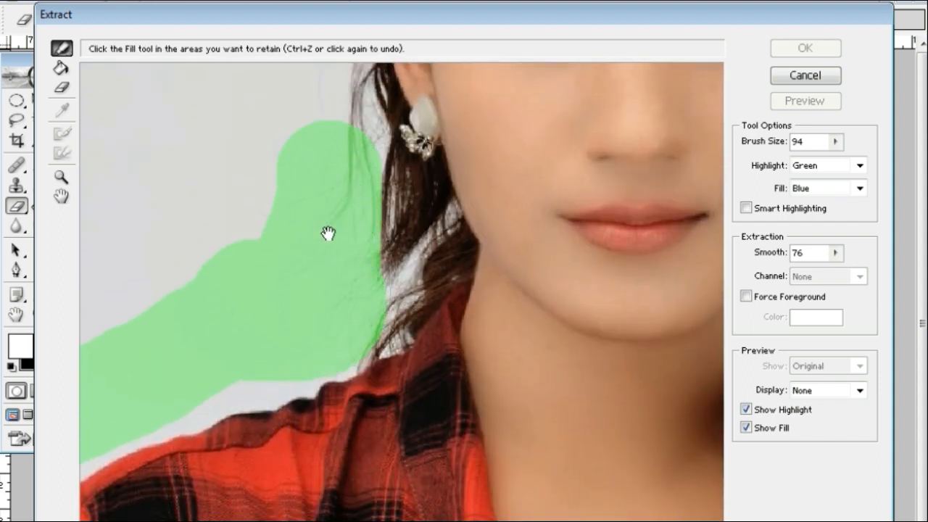
Step: Reduce the highlighter brush size to 52 and highlight the hair edge past the ear up the side of the head, undoing the last stroke
{"action": "scroll", "coordinate": [328, 233], "scroll_direction": "up", "scroll_amount": 4}
{"action": "key", "text": "bracketleft"}
{"action": "key", "text": "bracketleft"}
{"action": "key", "text": "bracketleft"}
{"action": "key", "text": "bracketleft"}
{"action": "key", "text": "bracketleft"}
{"action": "key", "text": "bracketleft"}
{"action": "key", "text": "bracketleft"}
{"action": "key", "text": "bracketleft"}
{"action": "key", "text": "bracketleft"}
{"action": "key", "text": "bracketleft"}
{"action": "key", "text": "bracketleft"}
{"action": "key", "text": "bracketleft"}
{"action": "key", "text": "bracketleft"}
{"action": "key", "text": "bracketleft"}
{"action": "left_click_drag", "start_coordinate": [353, 319], "coordinate": [348, 203]}
{"action": "scroll", "coordinate": [335, 236], "scroll_direction": "up", "scroll_amount": 4}
{"action": "mouse_move", "coordinate": [345, 358]}
{"action": "left_mouse_down"}
{"action": "mouse_move", "coordinate": [348, 253]}
{"action": "mouse_move", "coordinate": [369, 203]}
{"action": "mouse_move", "coordinate": [380, 133]}
{"action": "mouse_move", "coordinate": [325, 201]}
{"action": "mouse_move", "coordinate": [312, 252]}
{"action": "left_mouse_up"}
{"action": "mouse_move", "coordinate": [373, 173]}
{"action": "left_mouse_down"}
{"action": "mouse_move", "coordinate": [311, 418]}
{"action": "mouse_move", "coordinate": [309, 385]}
{"action": "left_mouse_up"}
{"action": "left_click_drag", "start_coordinate": [322, 330], "coordinate": [363, 195]}
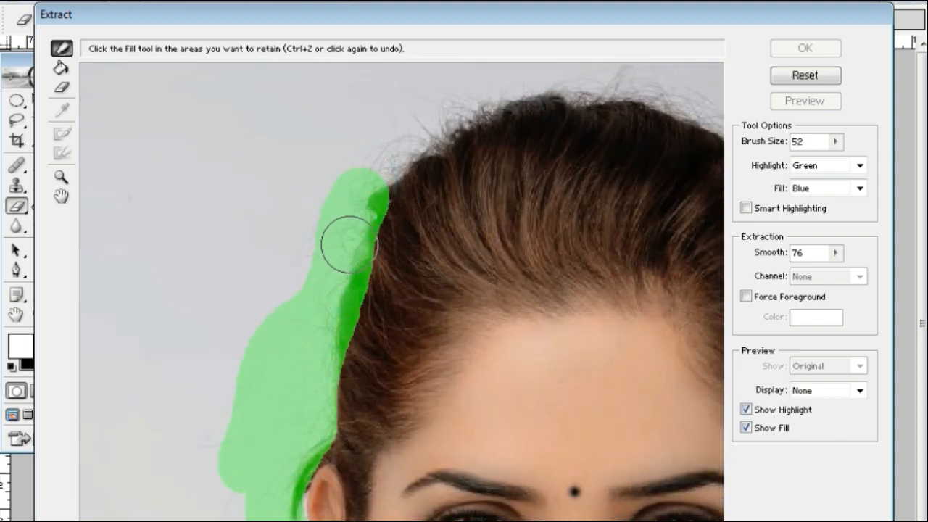
{"action": "key", "text": "ctrl+alt+z"}
Step: Highlight the flyaway hair edge over the top of the head and down to the opposite ear
{"action": "mouse_move", "coordinate": [312, 316]}
{"action": "left_mouse_down"}
{"action": "mouse_move", "coordinate": [366, 173]}
{"action": "mouse_move", "coordinate": [417, 124]}
{"action": "mouse_move", "coordinate": [537, 85]}
{"action": "mouse_move", "coordinate": [632, 81]}
{"action": "left_mouse_up"}
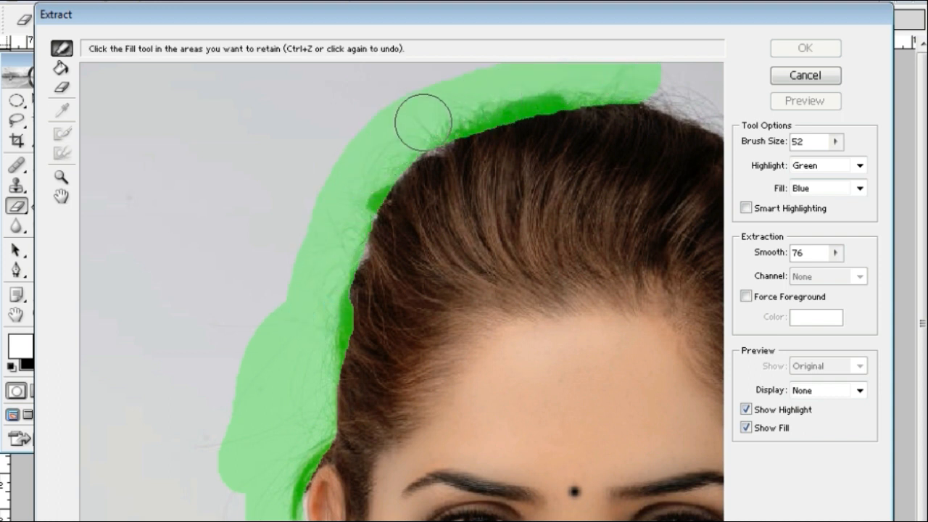
{"action": "left_click_drag", "start_coordinate": [526, 129], "coordinate": [326, 138]}
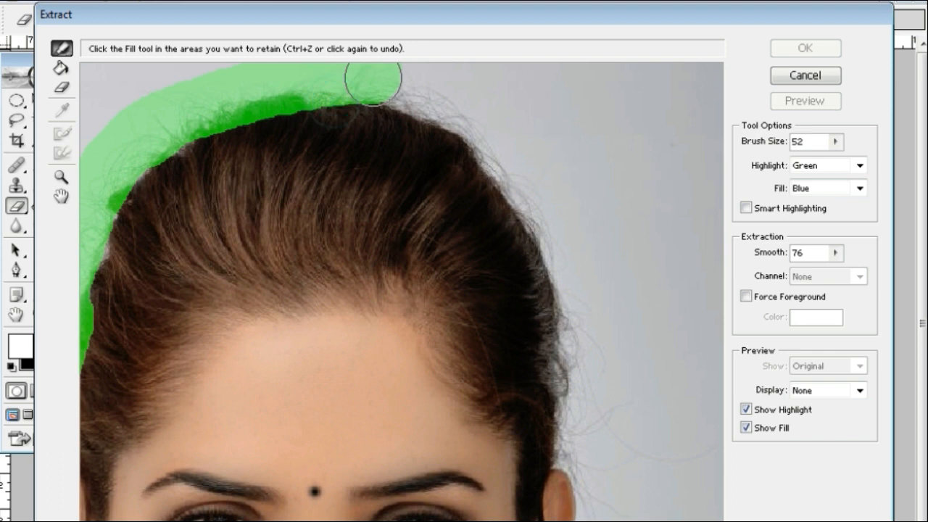
{"action": "mouse_move", "coordinate": [388, 79]}
{"action": "left_mouse_down"}
{"action": "mouse_move", "coordinate": [463, 109]}
{"action": "mouse_move", "coordinate": [516, 161]}
{"action": "mouse_move", "coordinate": [507, 152]}
{"action": "mouse_move", "coordinate": [579, 303]}
{"action": "mouse_move", "coordinate": [583, 398]}
{"action": "left_mouse_up"}
{"action": "left_click_drag", "start_coordinate": [596, 467], "coordinate": [607, 445]}
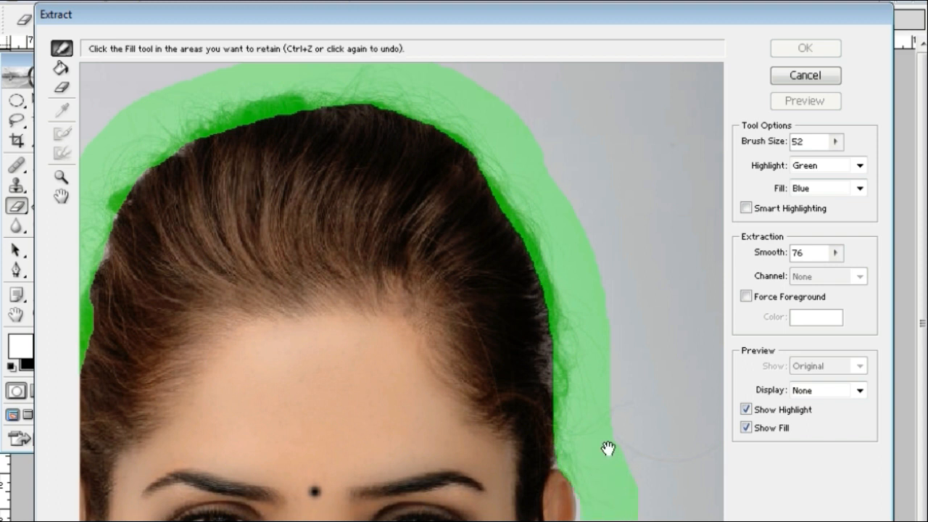
Step: Highlight the edge past the ear and earring and the loose hair strands down to the raised hand
{"action": "scroll", "coordinate": [587, 238], "scroll_direction": "down", "scroll_amount": 5}
{"action": "left_click_drag", "start_coordinate": [582, 108], "coordinate": [578, 167]}
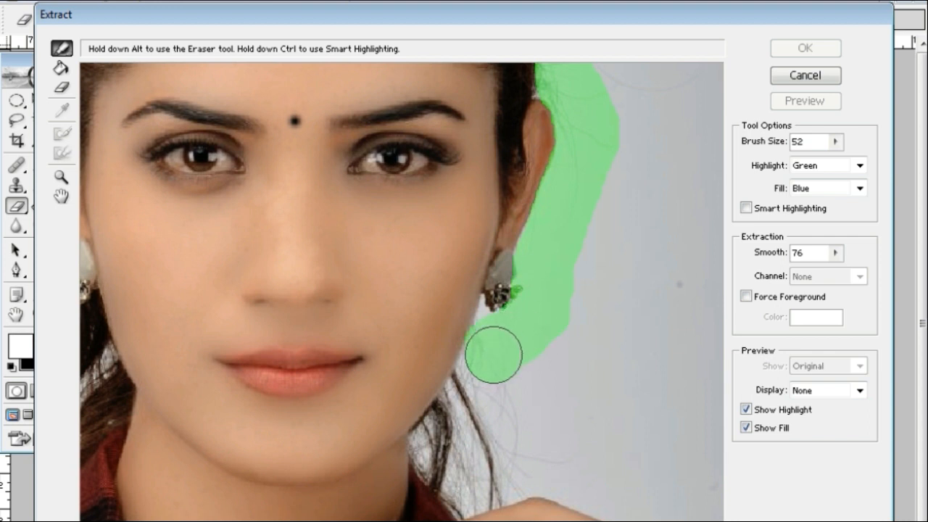
{"action": "scroll", "coordinate": [493, 425], "scroll_direction": "down", "scroll_amount": 2}
{"action": "mouse_move", "coordinate": [503, 290]}
{"action": "left_mouse_down"}
{"action": "mouse_move", "coordinate": [476, 310]}
{"action": "mouse_move", "coordinate": [465, 382]}
{"action": "left_mouse_up"}
{"action": "left_click_drag", "start_coordinate": [541, 362], "coordinate": [587, 363]}
Step: Extend the highlight from the raised hand to the image edge and close the band above the opposite shoulder
{"action": "key", "text": "g"}
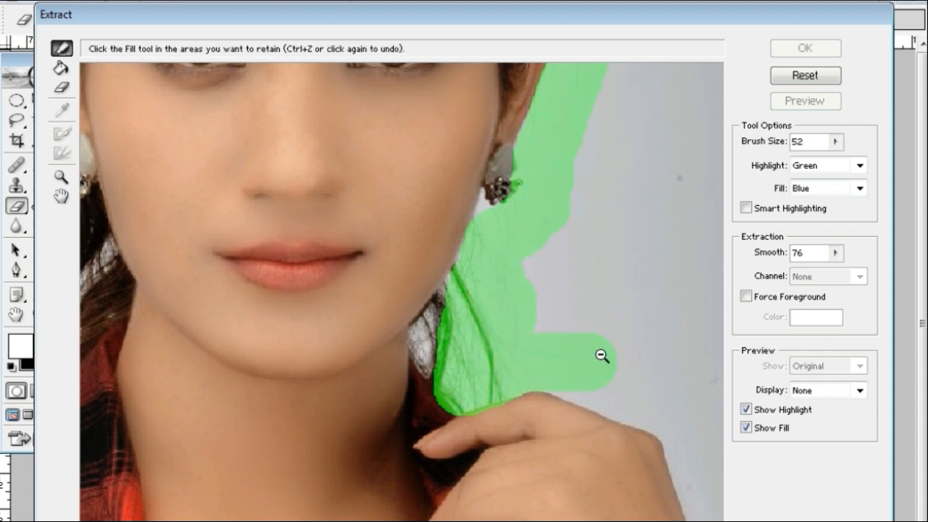
{"action": "left_click", "coordinate": [594, 356], "text": "alt"}
{"action": "key", "text": "b"}
{"action": "mouse_move", "coordinate": [529, 305]}
{"action": "left_mouse_down"}
{"action": "mouse_move", "coordinate": [579, 318]}
{"action": "mouse_move", "coordinate": [721, 397]}
{"action": "left_mouse_up"}
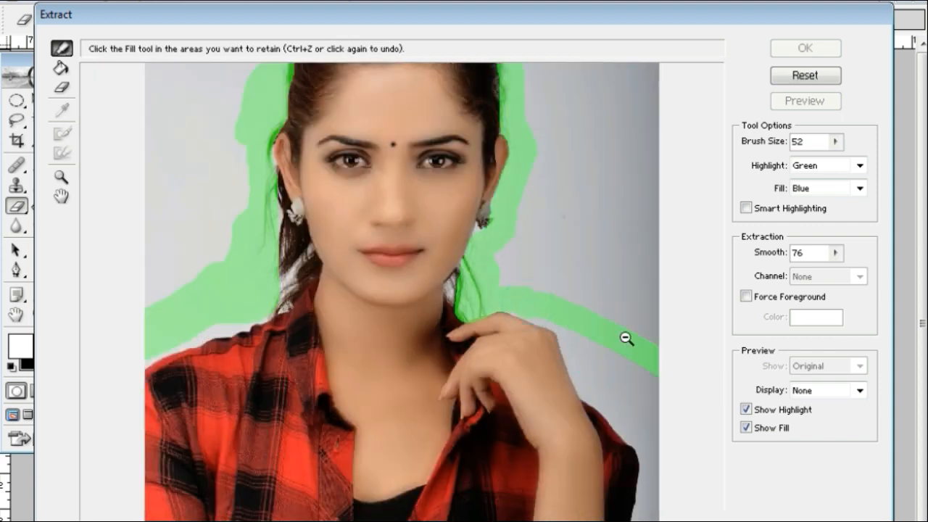
{"action": "left_click", "coordinate": [626, 335], "text": "alt"}
{"action": "left_click_drag", "start_coordinate": [230, 318], "coordinate": [113, 336]}
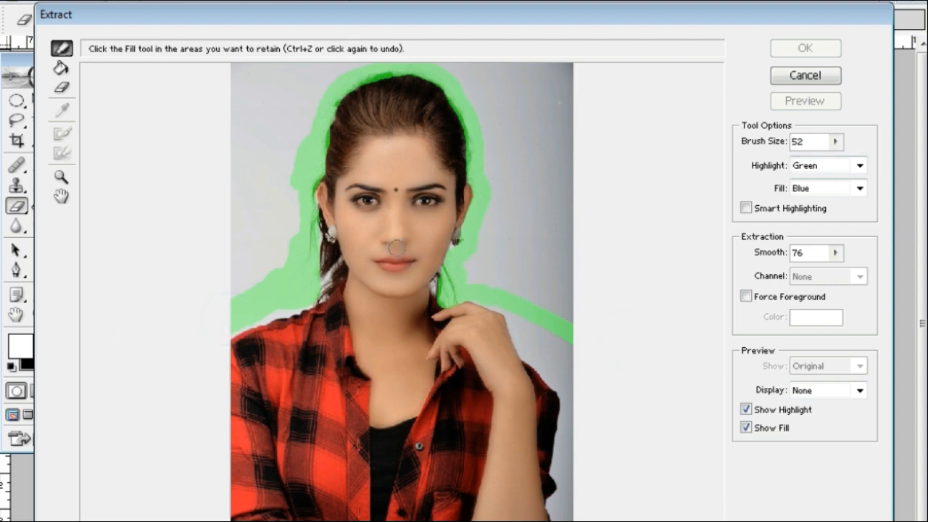
Step: Set the extraction smoothness to 80, fill the enclosed woman as the area to keep, and apply the extraction
{"action": "left_click", "coordinate": [60, 70]}
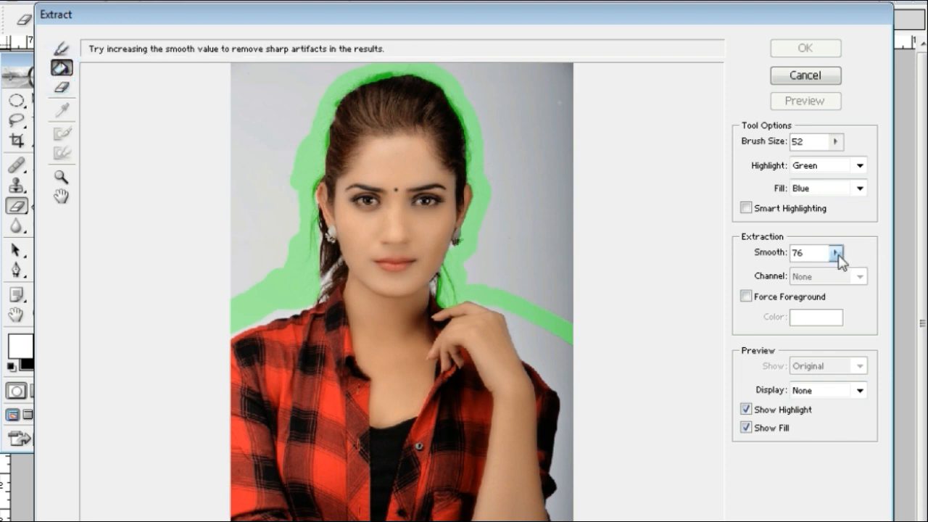
{"action": "left_click", "coordinate": [836, 253]}
{"action": "left_click_drag", "start_coordinate": [758, 276], "coordinate": [749, 276]}
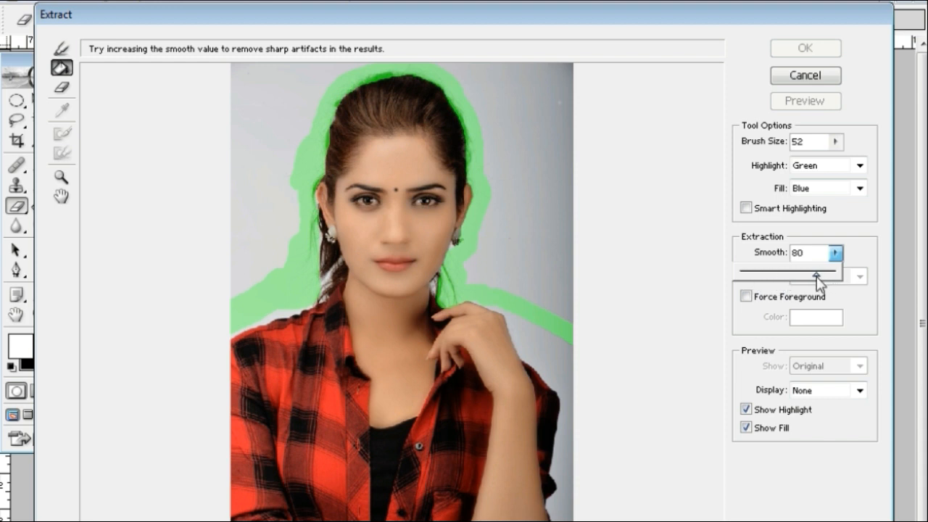
{"action": "left_click", "coordinate": [403, 241]}
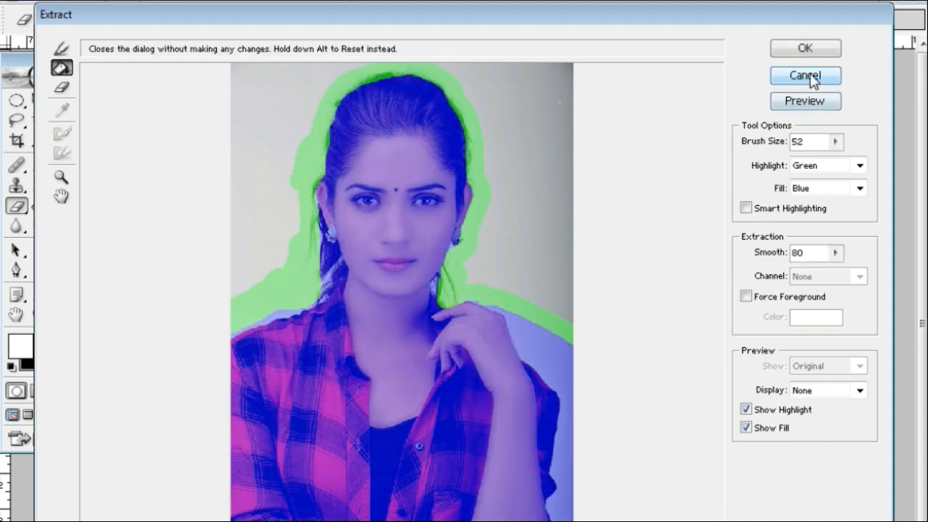
{"action": "left_click", "coordinate": [809, 46]}
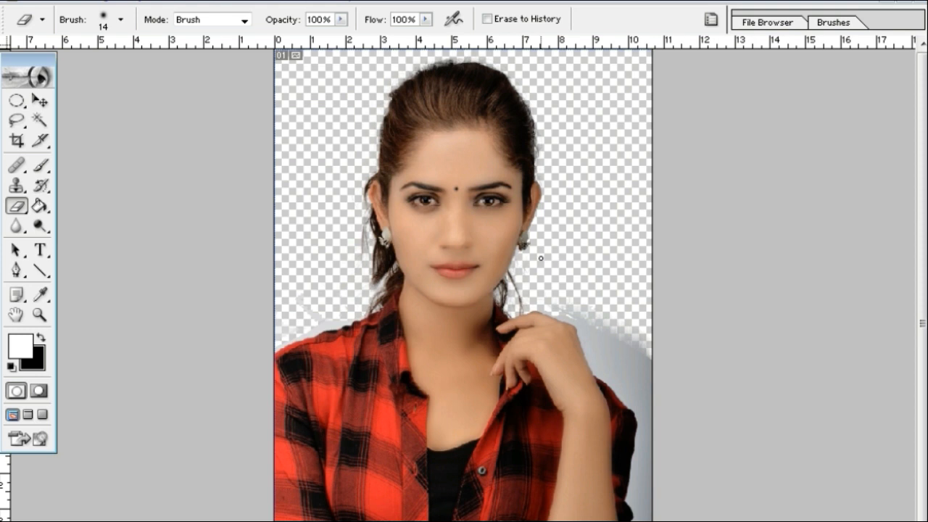
Step: Select the leftover background beside the raised arm with the Magic Wand, feather it by 2 pixels, delete it and deselect
{"action": "key", "text": "v"}
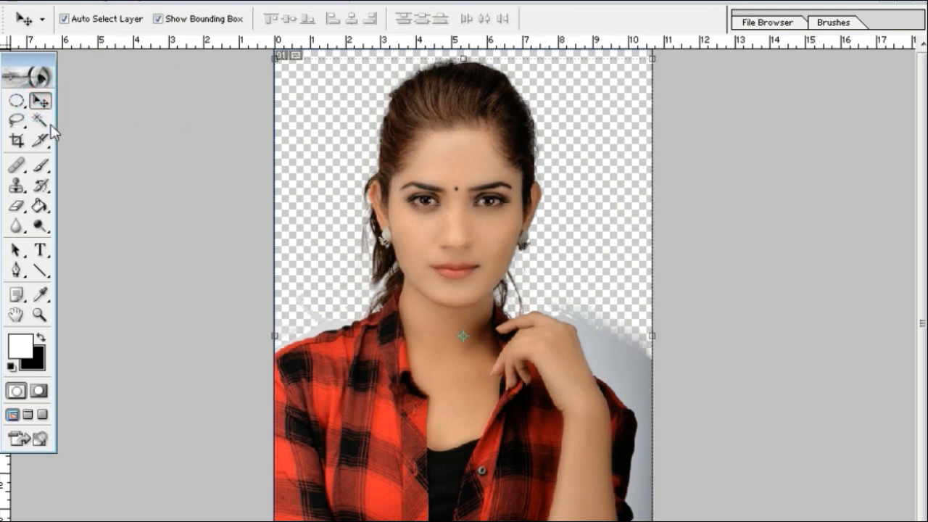
{"action": "left_click", "coordinate": [48, 122]}
{"action": "left_click", "coordinate": [624, 366]}
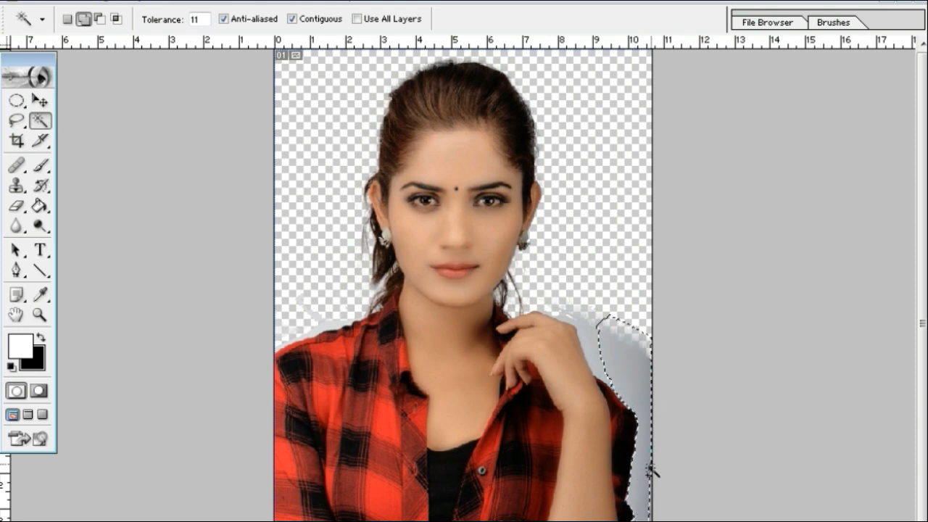
{"action": "left_click", "coordinate": [595, 332]}
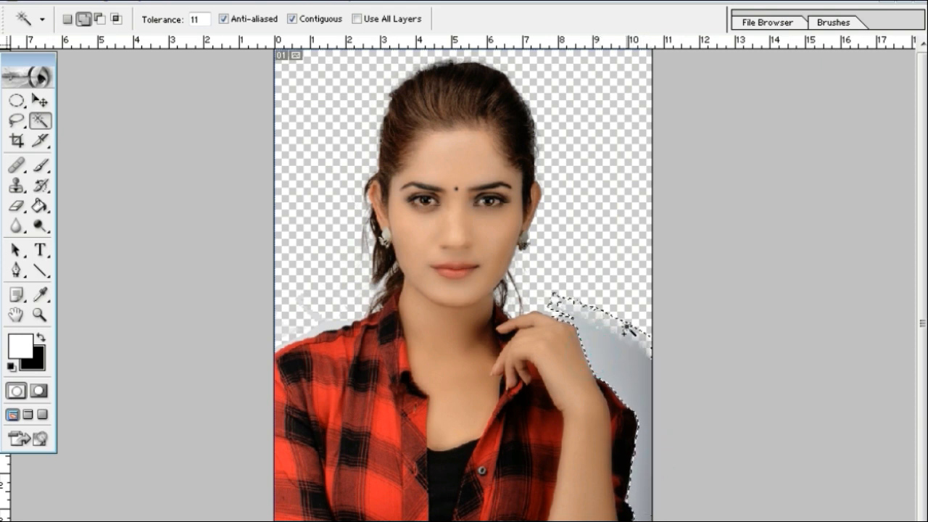
{"action": "key", "text": "ctrl+alt+d"}
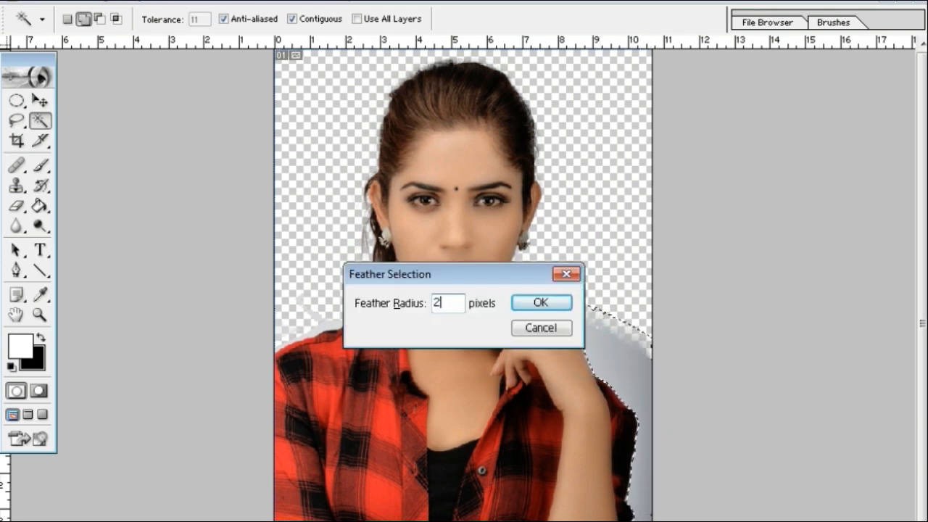
{"action": "type", "text": "2"}
{"action": "key", "text": "Return"}
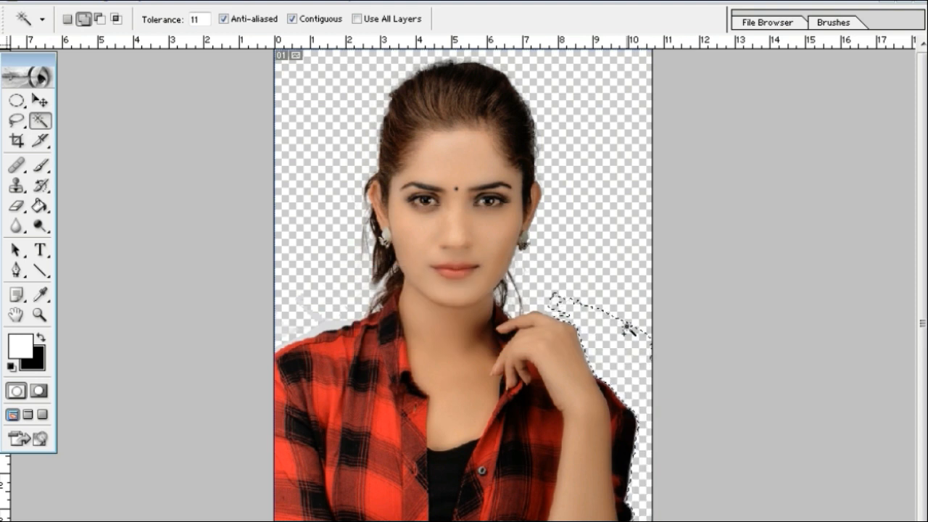
{"action": "left_click", "coordinate": [18, 102]}
{"action": "left_click", "coordinate": [472, 252]}
Step: Add a white solid color fill layer above the cut-out portrait layer
{"action": "key", "text": "F7"}
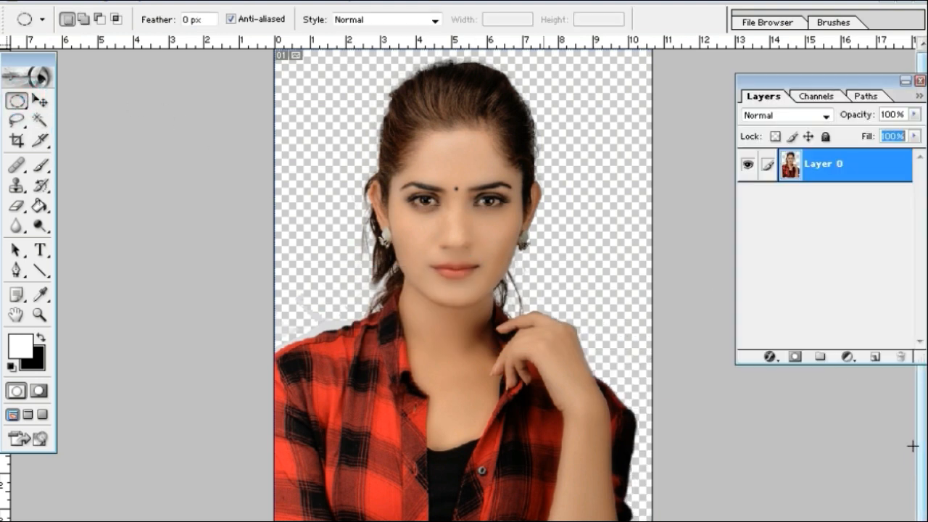
{"action": "left_click", "coordinate": [848, 357]}
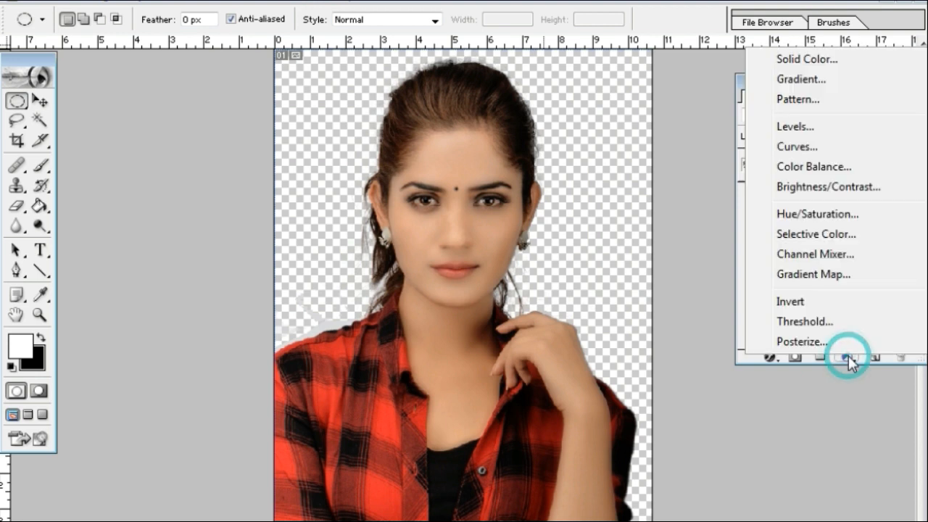
{"action": "left_click", "coordinate": [834, 62]}
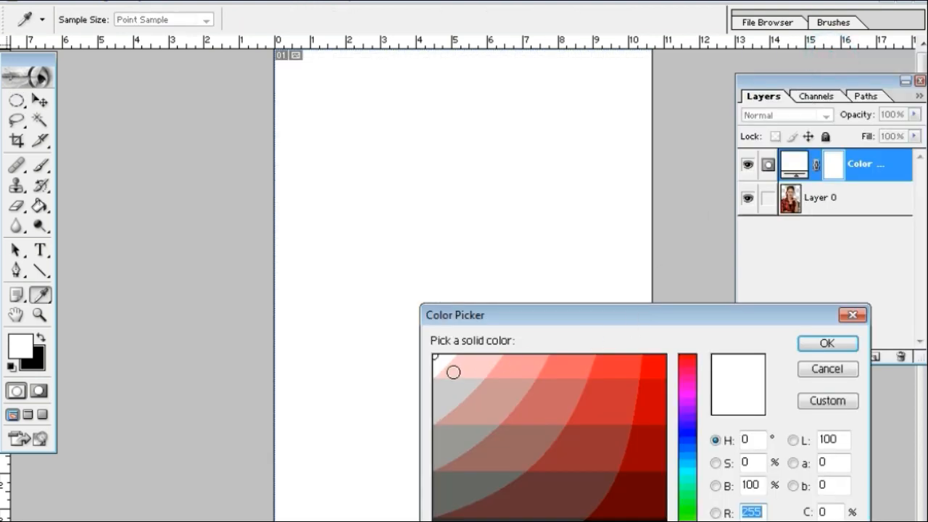
{"action": "left_click", "coordinate": [826, 346]}
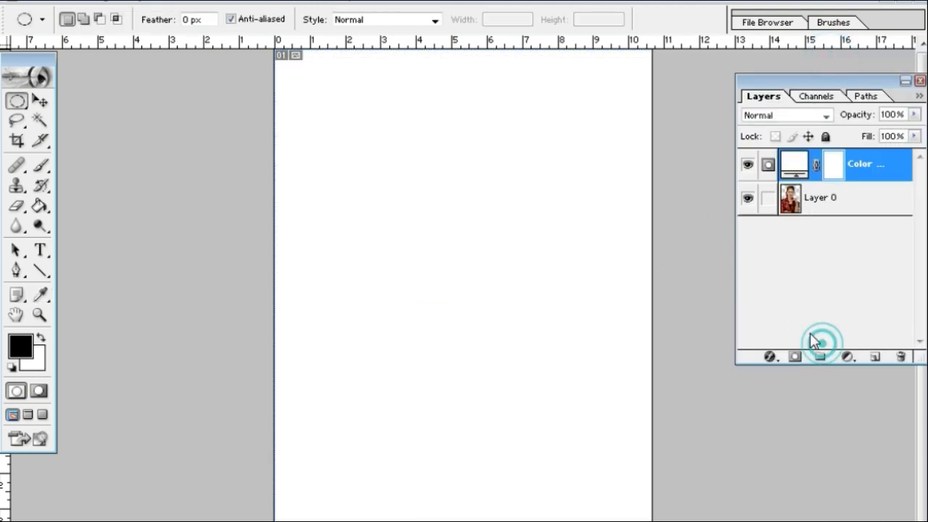
Step: Move the white color fill layer beneath the cut-out portrait layer
{"action": "left_click_drag", "start_coordinate": [866, 200], "coordinate": [879, 164]}
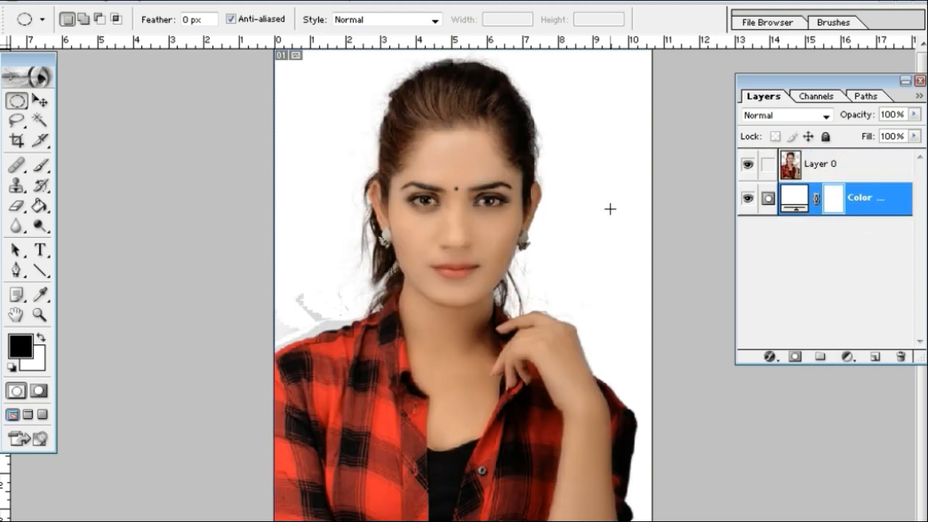
Step: Examine the cut-out hair edges up close against the white background
{"action": "left_click", "coordinate": [461, 219], "text": "ctrl"}
{"action": "left_click", "coordinate": [465, 218], "text": "ctrl"}
{"action": "left_click", "coordinate": [462, 216], "text": "ctrl"}
{"action": "left_click_drag", "start_coordinate": [379, 156], "coordinate": [536, 197]}
{"action": "left_click", "coordinate": [346, 185], "text": "ctrl"}
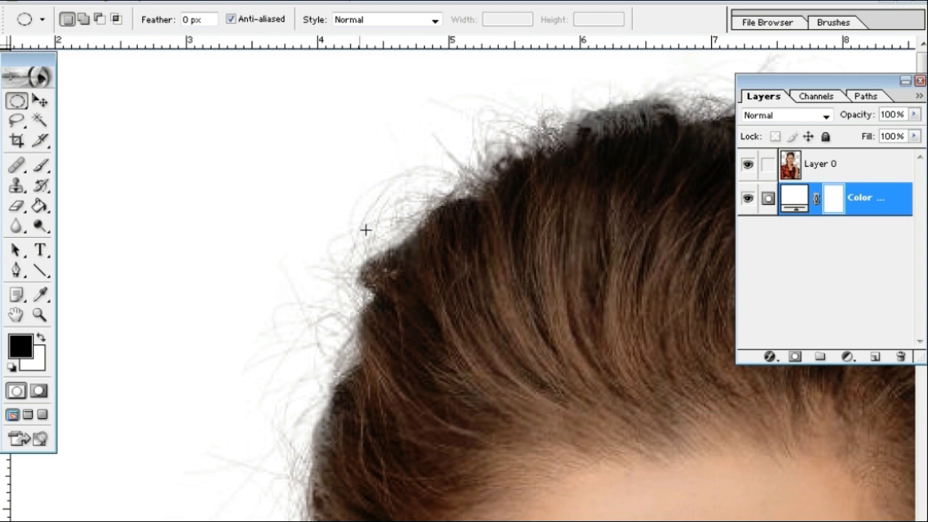
{"action": "left_click", "coordinate": [414, 232], "text": "ctrl"}
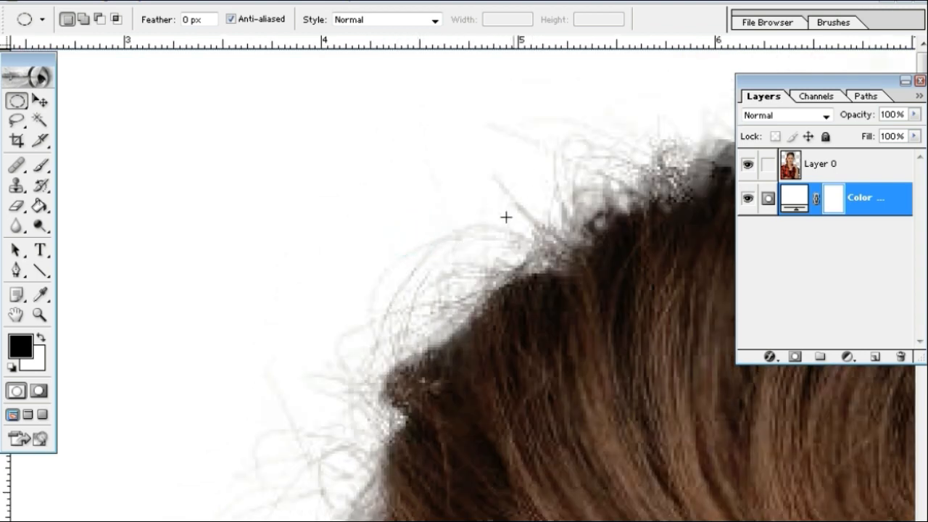
{"action": "left_click", "coordinate": [438, 274], "text": "alt"}
{"action": "left_click", "coordinate": [425, 230], "text": "alt"}
{"action": "left_click_drag", "start_coordinate": [433, 333], "coordinate": [514, 232]}
{"action": "left_click_drag", "start_coordinate": [402, 193], "coordinate": [392, 288]}
{"action": "left_click_drag", "start_coordinate": [396, 326], "coordinate": [468, 150]}
{"action": "left_click", "coordinate": [469, 338], "text": "alt"}
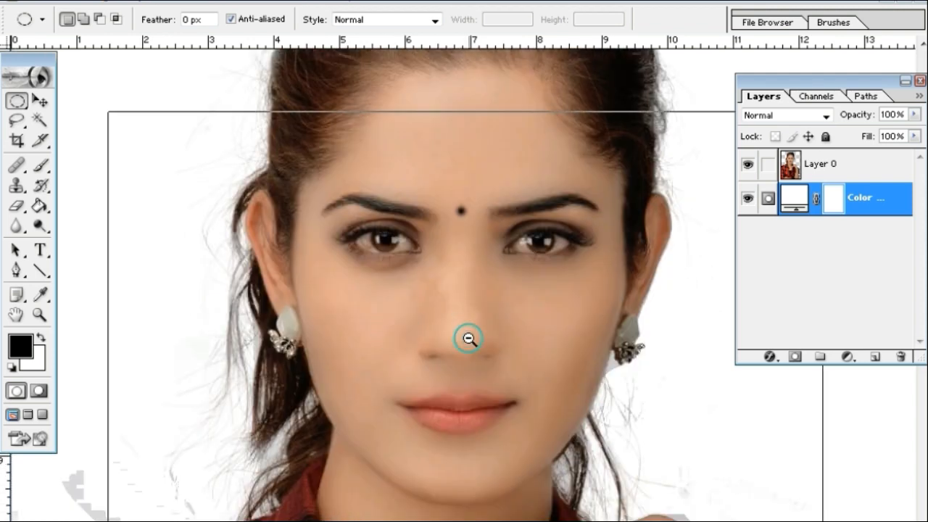
Step: Erase the leftover gray background above the shoulder and beside the raised hand on the portrait layer with a 68-pixel Eraser
{"action": "left_click_drag", "start_coordinate": [402, 424], "coordinate": [377, 186]}
{"action": "left_click_drag", "start_coordinate": [278, 248], "coordinate": [277, 247]}
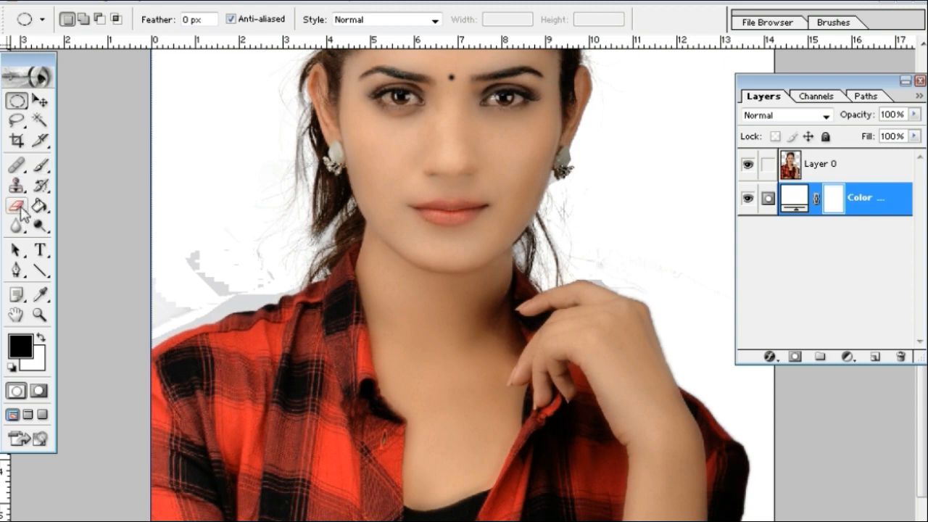
{"action": "left_click", "coordinate": [18, 206]}
{"action": "right_click", "coordinate": [243, 266]}
{"action": "left_click_drag", "start_coordinate": [300, 303], "coordinate": [311, 297]}
{"action": "left_click", "coordinate": [203, 253]}
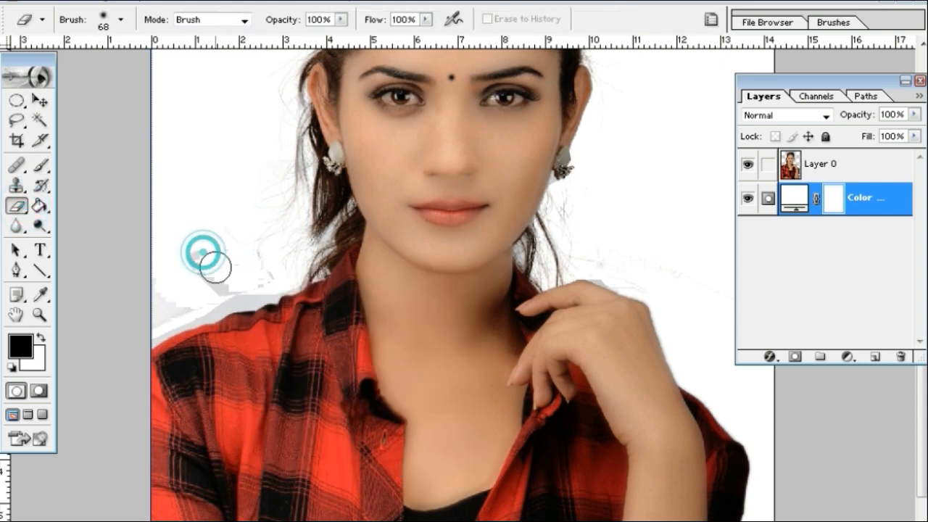
{"action": "left_click", "coordinate": [847, 166]}
{"action": "key", "text": "x"}
{"action": "mouse_move", "coordinate": [193, 251]}
{"action": "left_mouse_down"}
{"action": "mouse_move", "coordinate": [208, 286]}
{"action": "mouse_move", "coordinate": [253, 287]}
{"action": "mouse_move", "coordinate": [158, 329]}
{"action": "mouse_move", "coordinate": [119, 294]}
{"action": "left_mouse_up"}
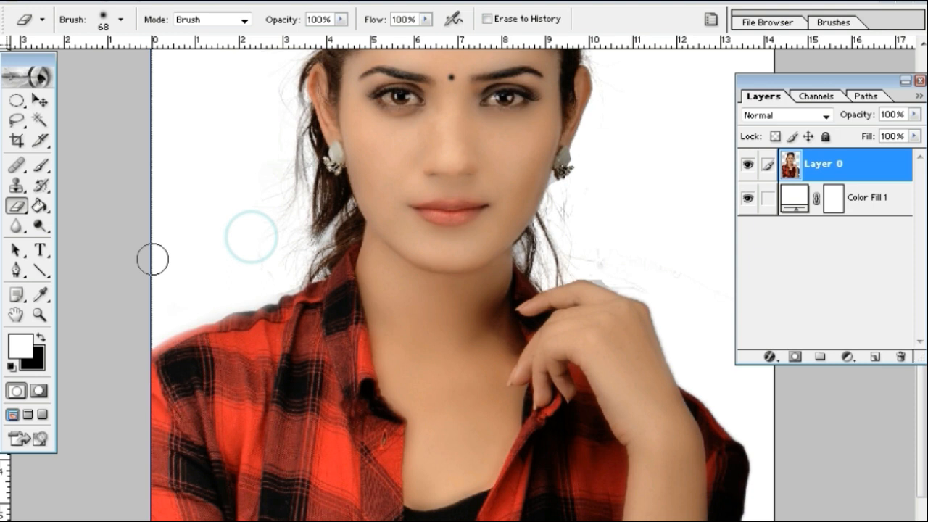
{"action": "left_click_drag", "start_coordinate": [666, 278], "coordinate": [610, 271]}
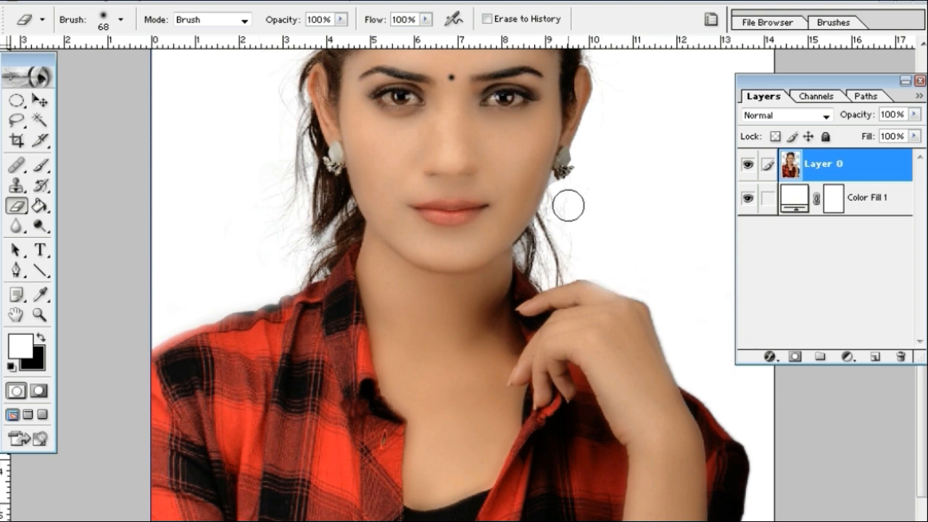
Step: Inspect the stray strands and grayish fringe along the top of the hair up close
{"action": "scroll", "coordinate": [630, 237], "scroll_direction": "up", "scroll_amount": 5}
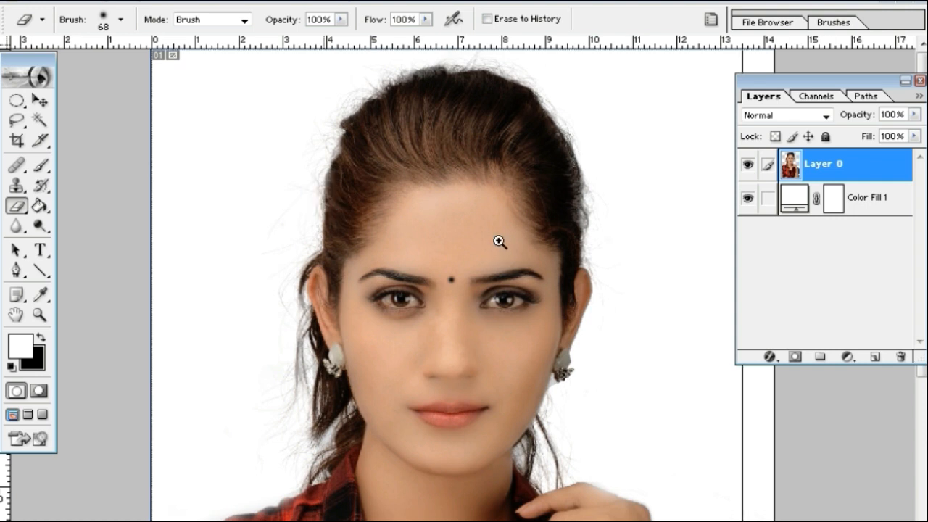
{"action": "left_click", "coordinate": [501, 241], "text": "ctrl"}
{"action": "left_click", "coordinate": [409, 178], "text": "ctrl"}
{"action": "left_click", "coordinate": [526, 232], "text": "ctrl"}
{"action": "left_click", "coordinate": [409, 178], "text": "ctrl"}
{"action": "left_click_drag", "start_coordinate": [398, 253], "coordinate": [761, 336]}
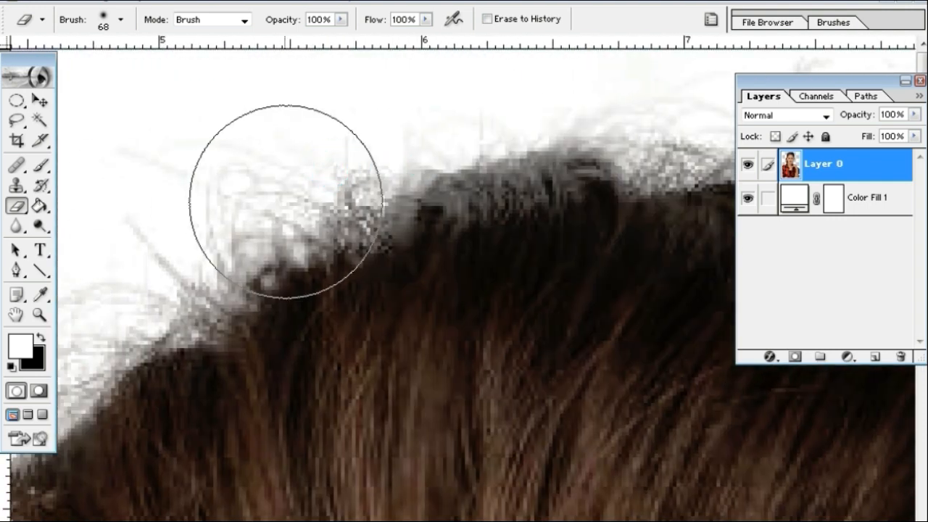
{"action": "left_click", "coordinate": [365, 236], "text": "alt"}
{"action": "left_click", "coordinate": [365, 235], "text": "alt"}
{"action": "left_click", "coordinate": [470, 239], "text": "alt"}
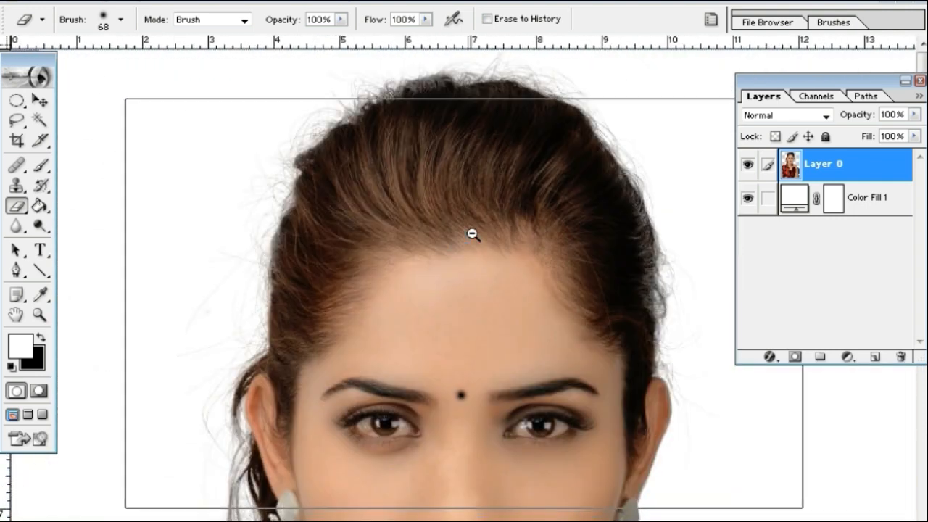
{"action": "left_click", "coordinate": [472, 234], "text": "alt"}
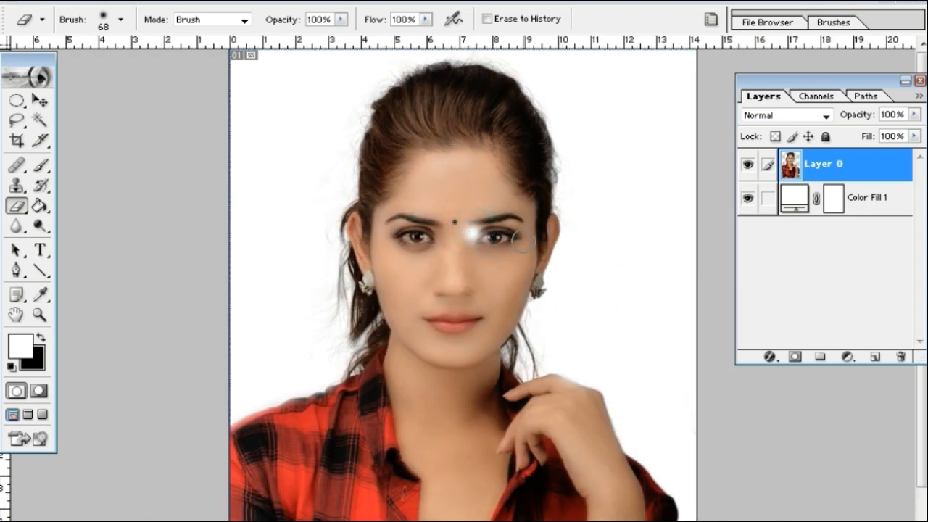
{"action": "key", "text": "p"}
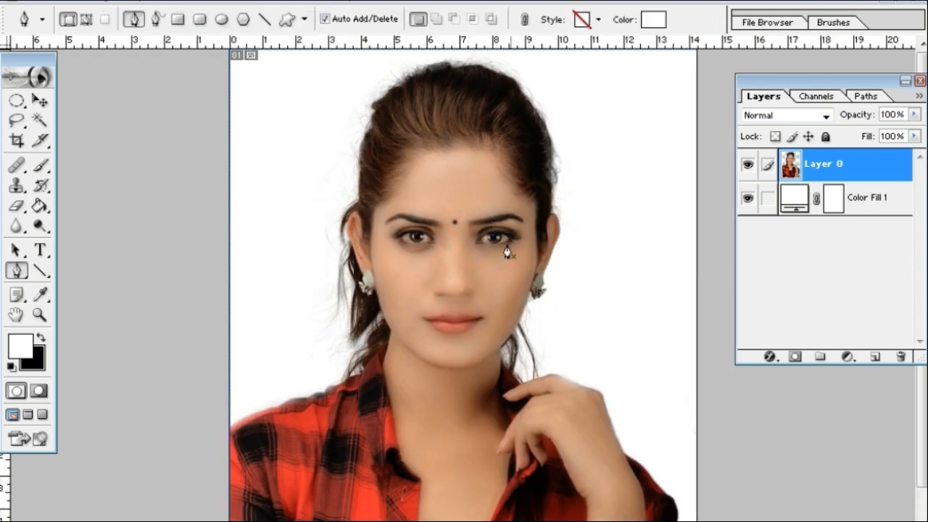
{"action": "left_click", "coordinate": [319, 288], "text": "ctrl"}
{"action": "left_click", "coordinate": [331, 249], "text": "ctrl"}
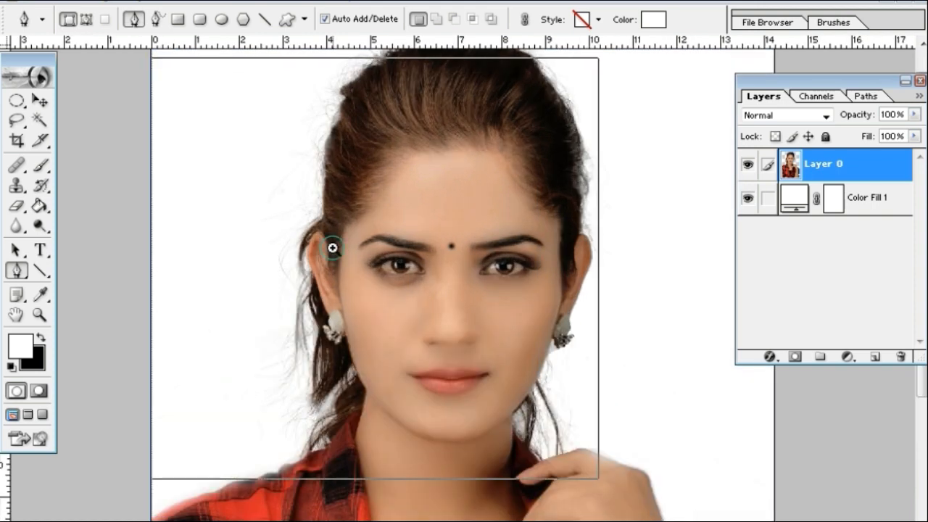
{"action": "left_click", "coordinate": [330, 248], "text": "ctrl"}
{"action": "left_click", "coordinate": [216, 272], "text": "alt"}
{"action": "left_click_drag", "start_coordinate": [119, 322], "coordinate": [138, 342]}
{"action": "left_click_drag", "start_coordinate": [223, 355], "coordinate": [243, 354]}
{"action": "left_click_drag", "start_coordinate": [274, 233], "coordinate": [284, 210]}
{"action": "key", "text": "ctrl+z"}
{"action": "left_click", "coordinate": [293, 197]}
{"action": "left_click_drag", "start_coordinate": [298, 177], "coordinate": [317, 146]}
{"action": "key", "text": "ctrl+z"}
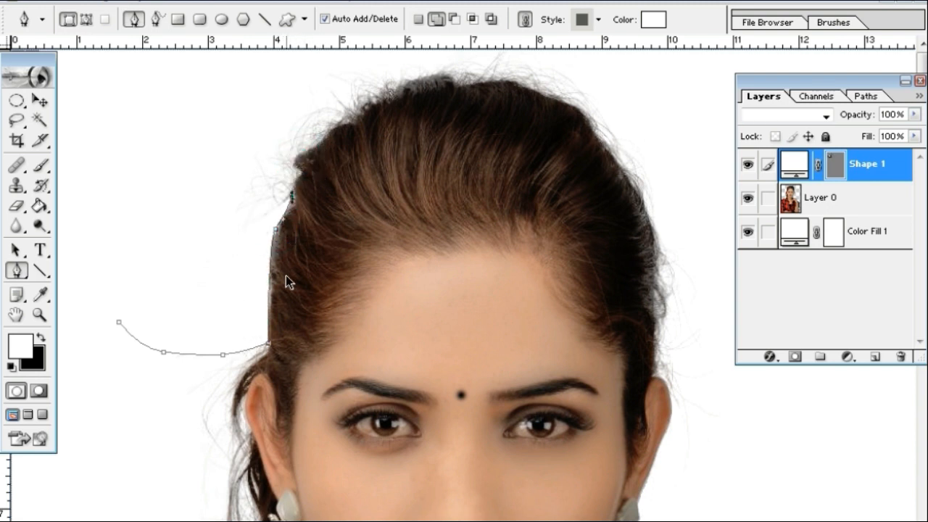
{"action": "key", "text": "ctrl+alt+z"}
{"action": "key", "text": "ctrl+alt+z"}
{"action": "key", "text": "ctrl+alt+z"}
{"action": "key", "text": "ctrl+alt+z"}
{"action": "key", "text": "ctrl+alt+z"}
{"action": "key", "text": "ctrl+alt+z"}
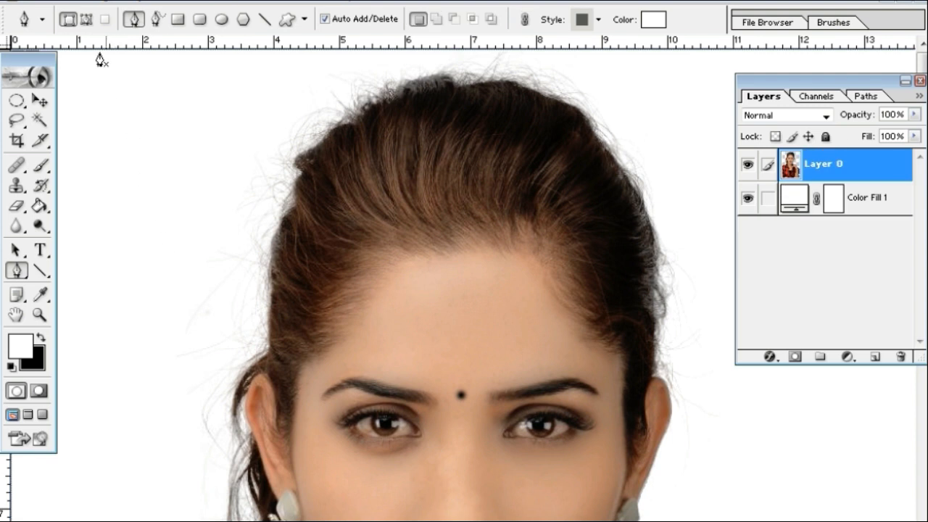
Step: Set the Pen tool to draw paths and trace the hair outline from above the ear over the top of the head
{"action": "left_click", "coordinate": [86, 19]}
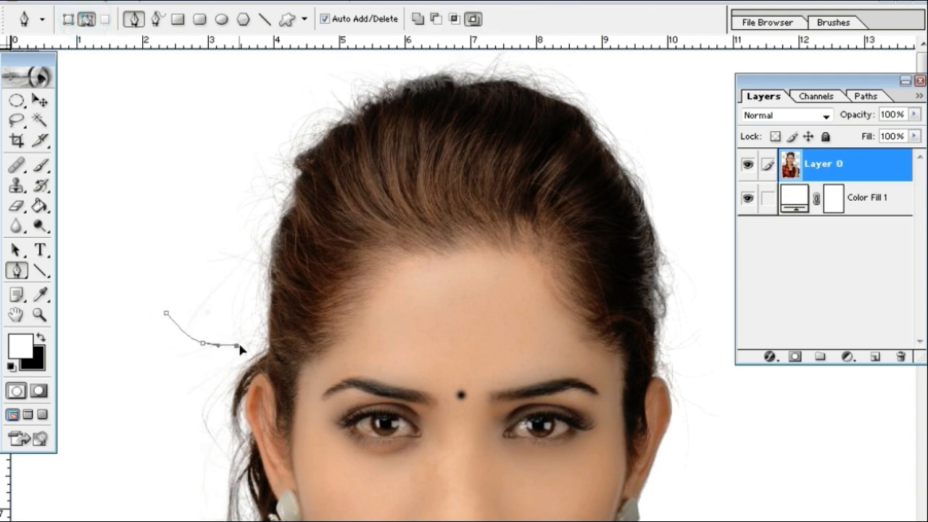
{"action": "left_click", "coordinate": [270, 336]}
{"action": "left_click_drag", "start_coordinate": [272, 245], "coordinate": [284, 216]}
{"action": "left_click", "coordinate": [292, 198]}
{"action": "left_click", "coordinate": [293, 173]}
{"action": "left_click", "coordinate": [301, 155]}
{"action": "left_click", "coordinate": [333, 129]}
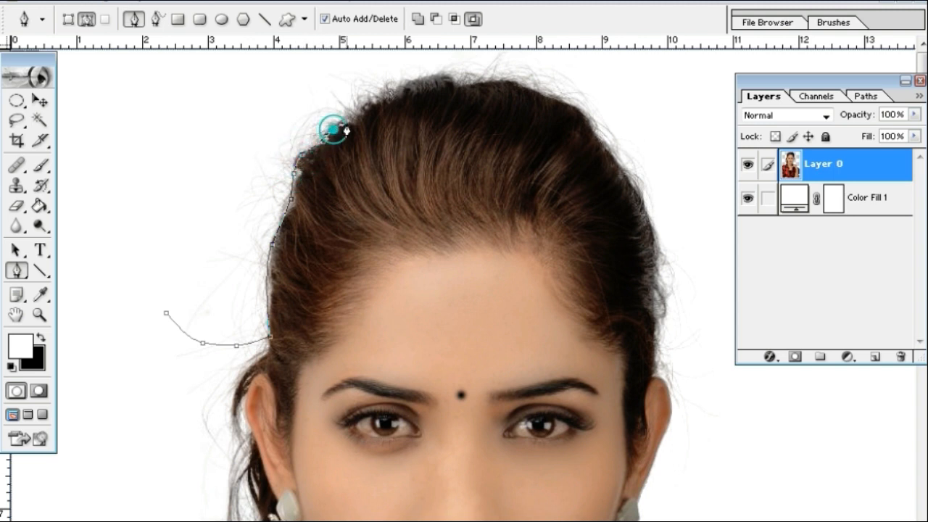
{"action": "left_click", "coordinate": [414, 91]}
{"action": "left_click", "coordinate": [457, 84]}
{"action": "left_click", "coordinate": [530, 82]}
{"action": "left_click", "coordinate": [560, 100]}
{"action": "left_click", "coordinate": [523, 87]}
{"action": "left_click", "coordinate": [571, 107]}
{"action": "left_click_drag", "start_coordinate": [610, 149], "coordinate": [624, 168]}
Step: Run the path around the outside of the canvas and close it so it encloses the background above the head
{"action": "left_click", "coordinate": [670, 161]}
{"action": "left_click", "coordinate": [685, 124], "text": "ctrl+alt"}
{"action": "left_click", "coordinate": [666, 121], "text": "ctrl+alt"}
{"action": "left_click", "coordinate": [666, 120], "text": "ctrl+alt"}
{"action": "left_click_drag", "start_coordinate": [656, 97], "coordinate": [642, 77]}
{"action": "left_click_drag", "start_coordinate": [563, 64], "coordinate": [410, 76]}
{"action": "left_click_drag", "start_coordinate": [303, 82], "coordinate": [282, 97]}
{"action": "left_click_drag", "start_coordinate": [275, 161], "coordinate": [298, 178]}
{"action": "left_click", "coordinate": [365, 186]}
Step: Turn the closed path into a new selection with a feather radius of 10 pixels
{"action": "right_click", "coordinate": [369, 145]}
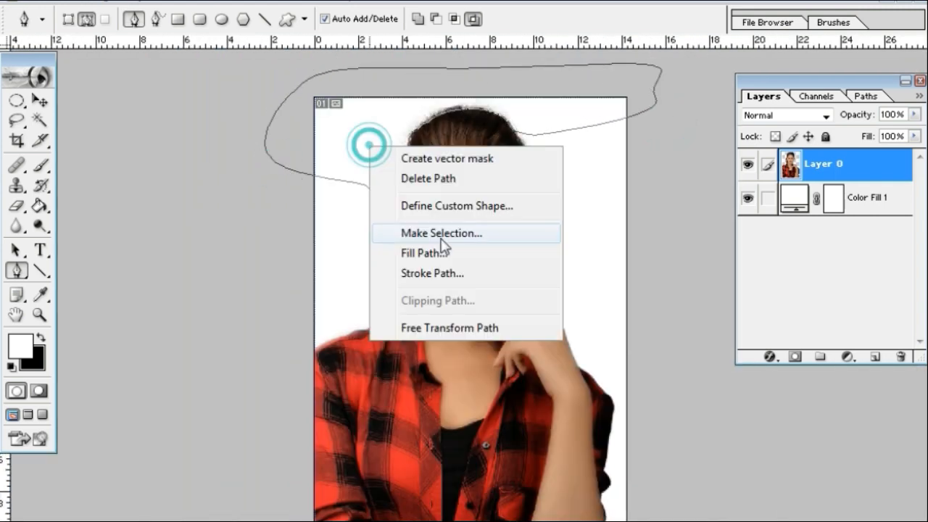
{"action": "left_click", "coordinate": [442, 241]}
{"action": "left_click", "coordinate": [450, 254]}
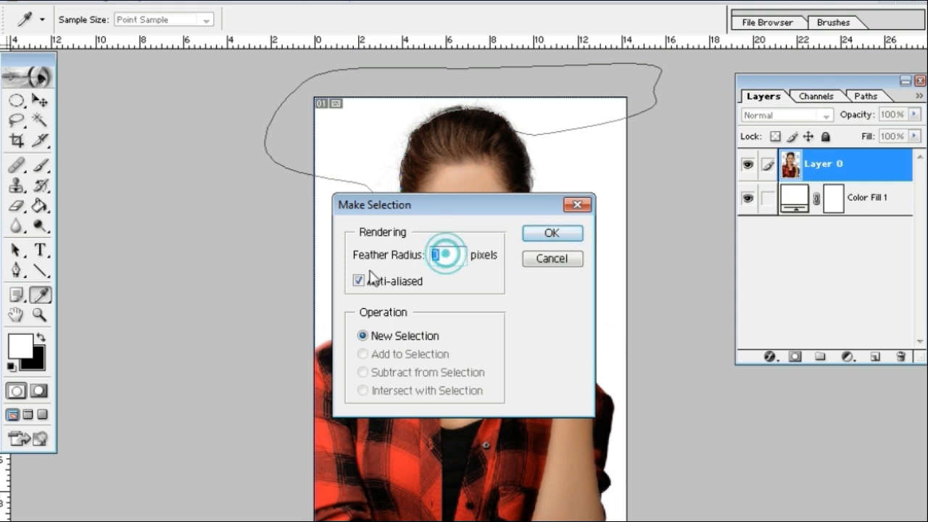
{"action": "type", "text": "10"}
{"action": "key", "text": "Return"}
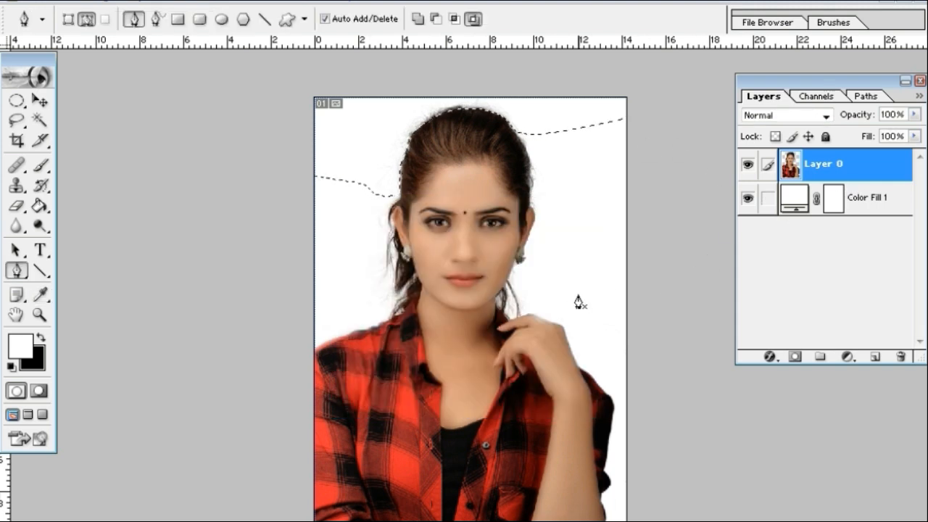
Step: Delete the stray strands inside the selection, deselect, and check the softened hair edge
{"action": "left_click", "coordinate": [436, 157], "text": "ctrl"}
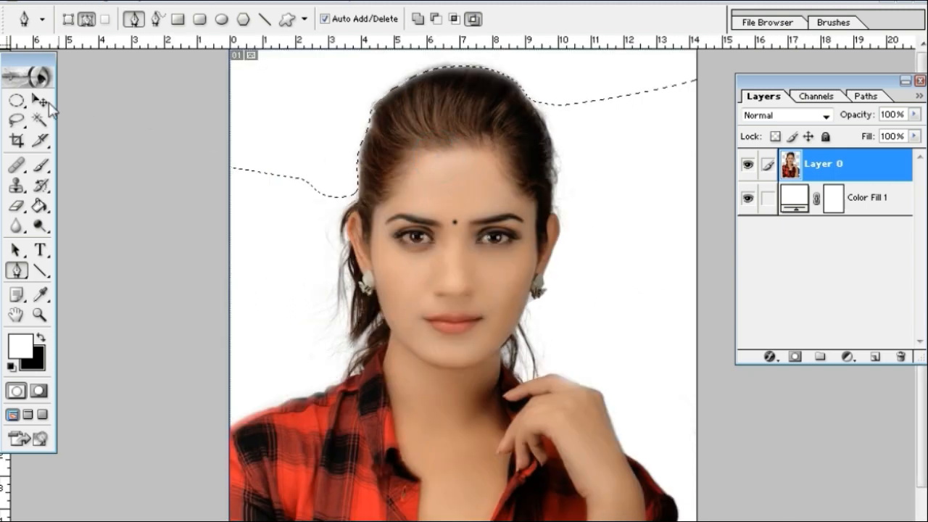
{"action": "left_click", "coordinate": [17, 102]}
{"action": "key", "text": "ctrl+d"}
{"action": "left_click", "coordinate": [426, 138], "text": "ctrl"}
{"action": "left_click", "coordinate": [394, 141], "text": "ctrl"}
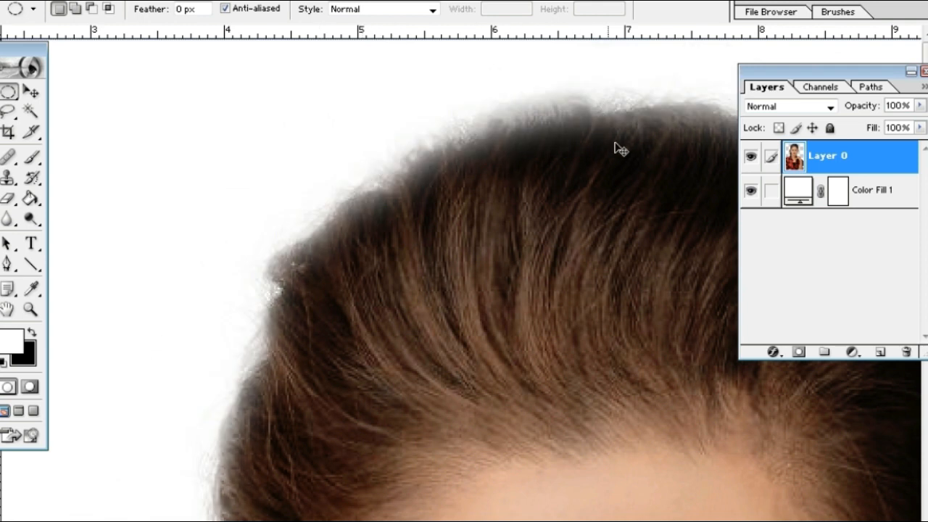
Step: Undo the deletion around the hair and compare the original strands up close
{"action": "key", "text": "ctrl+minus"}
{"action": "key", "text": "ctrl+minus"}
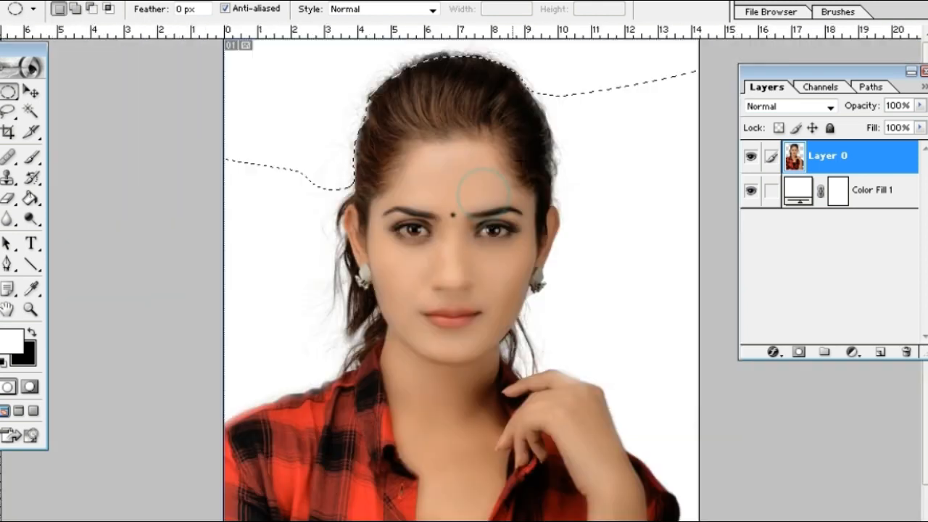
{"action": "left_click", "coordinate": [422, 125], "text": "ctrl"}
{"action": "left_click", "coordinate": [403, 212], "text": "ctrl"}
{"action": "left_click", "coordinate": [406, 217], "text": "ctrl+alt"}
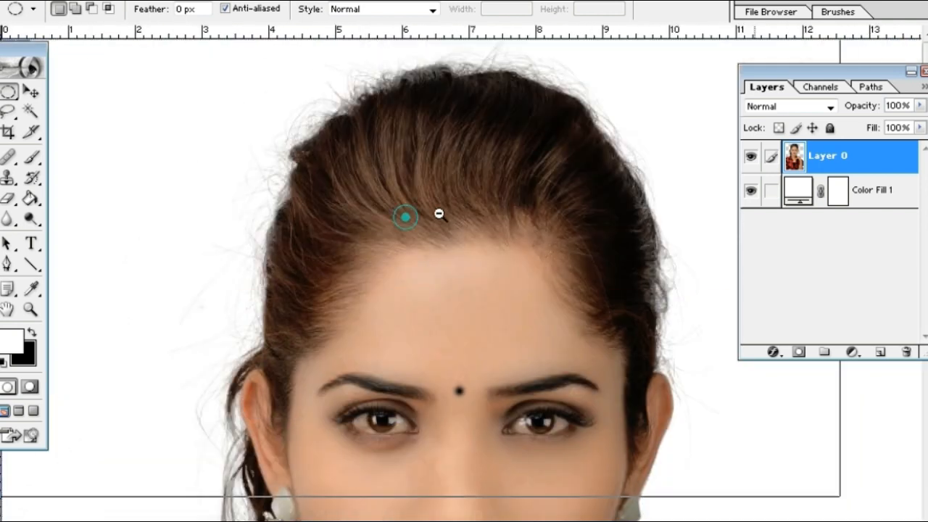
{"action": "left_click", "coordinate": [480, 215], "text": "ctrl+alt"}
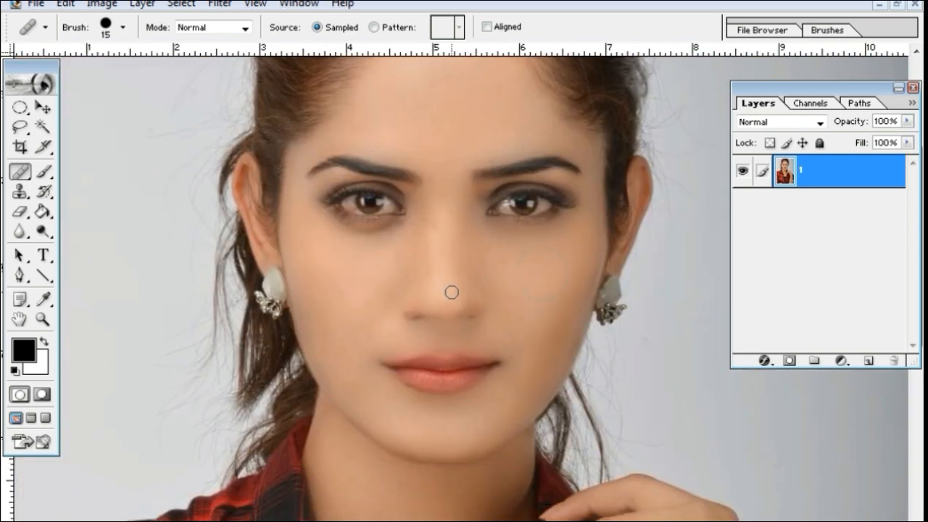
Step: Heal the skin of the neck and upper chest in the gray-background portrait with the 15-pixel Healing Brush
{"action": "left_click_drag", "start_coordinate": [518, 356], "coordinate": [515, 232]}
{"action": "left_click_drag", "start_coordinate": [475, 402], "coordinate": [468, 306]}
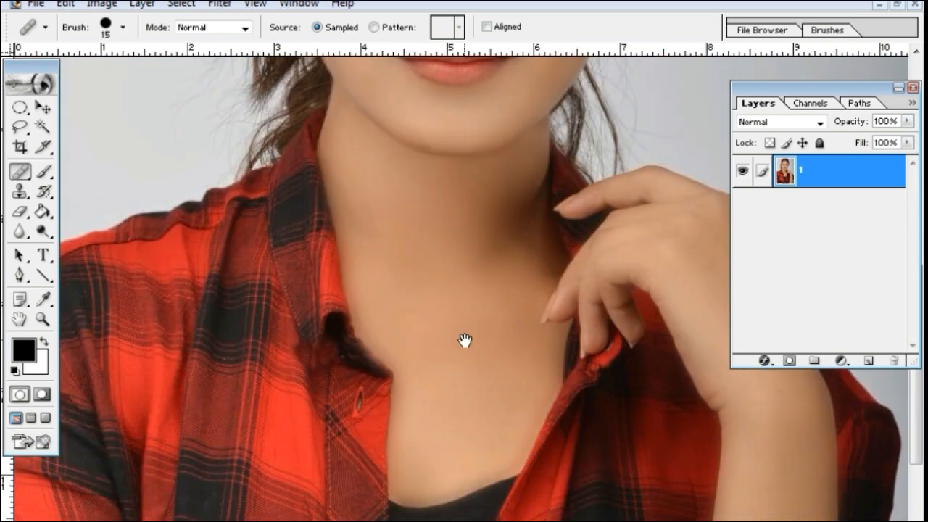
{"action": "left_click", "coordinate": [500, 383], "text": "ctrl"}
{"action": "left_click_drag", "start_coordinate": [481, 406], "coordinate": [497, 289]}
{"action": "left_click", "coordinate": [483, 269], "text": "alt"}
{"action": "left_click", "coordinate": [487, 340]}
Step: Heal the skin on the bridge of the nose with the 15-pixel Healing Brush, using clean nearby skin as the source
{"action": "left_click", "coordinate": [472, 286], "text": "alt"}
{"action": "left_click_drag", "start_coordinate": [476, 218], "coordinate": [483, 443]}
{"action": "mouse_move", "coordinate": [459, 243]}
{"action": "left_mouse_down"}
{"action": "mouse_move", "coordinate": [470, 342]}
{"action": "mouse_move", "coordinate": [496, 360]}
{"action": "left_mouse_up"}
{"action": "left_click", "coordinate": [440, 238], "text": "ctrl"}
{"action": "left_click", "coordinate": [459, 264], "text": "alt"}
{"action": "left_click", "coordinate": [508, 400]}
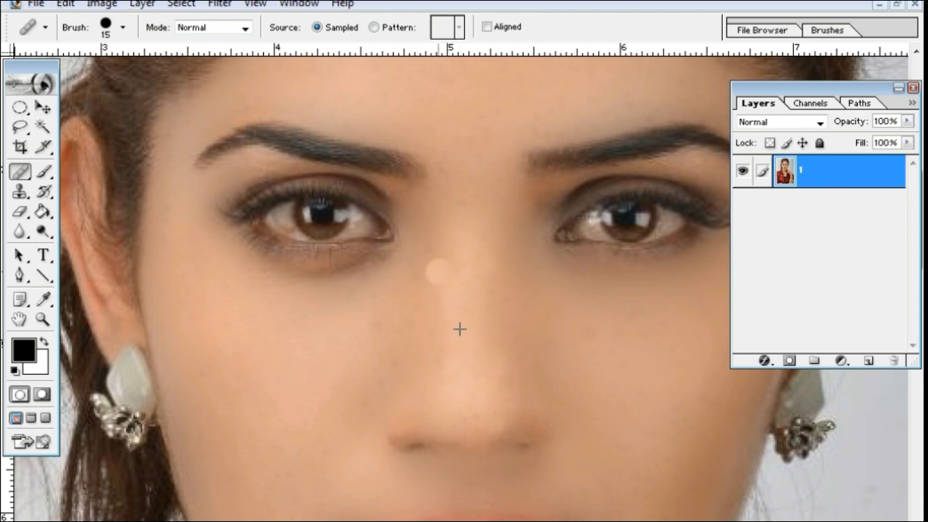
{"action": "left_click", "coordinate": [543, 331], "text": "ctrl+alt"}
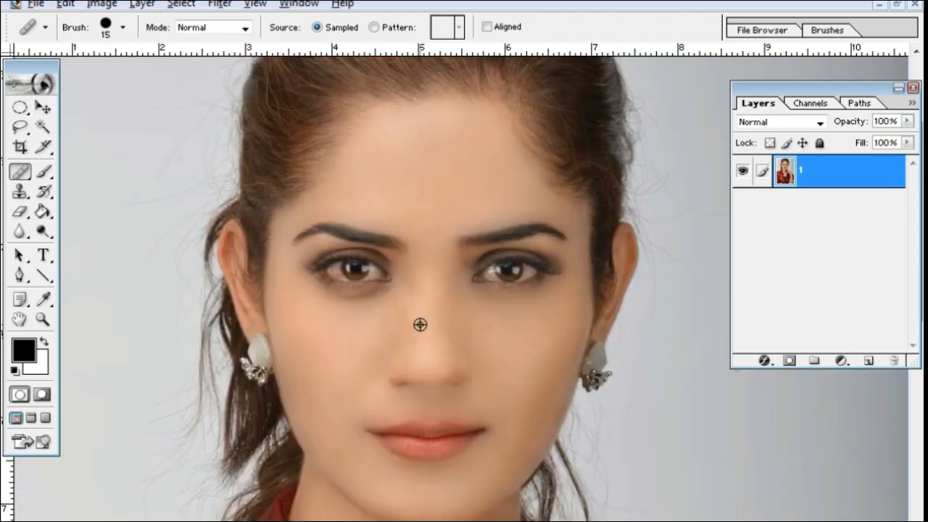